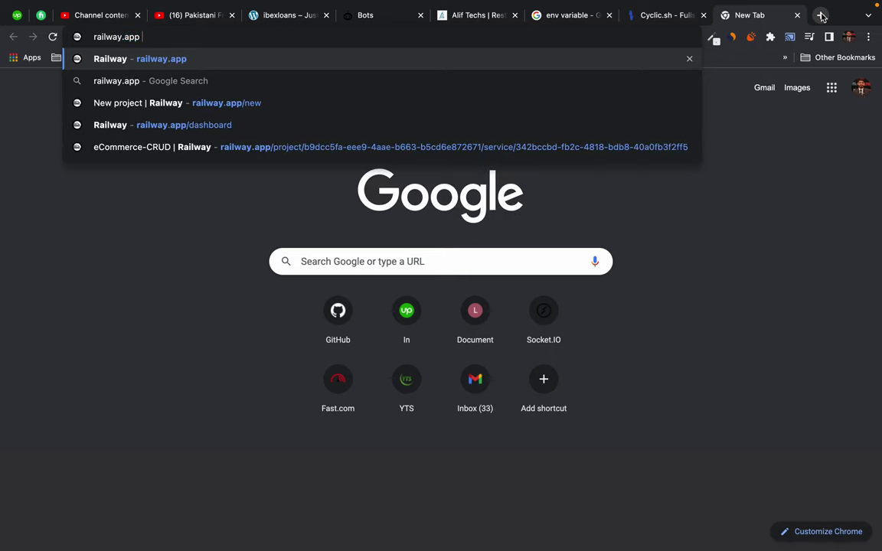
Step: Search Google for "railway.app pricing" and open Railway's pricing page at the plan comparison
type("g")
key("Return")
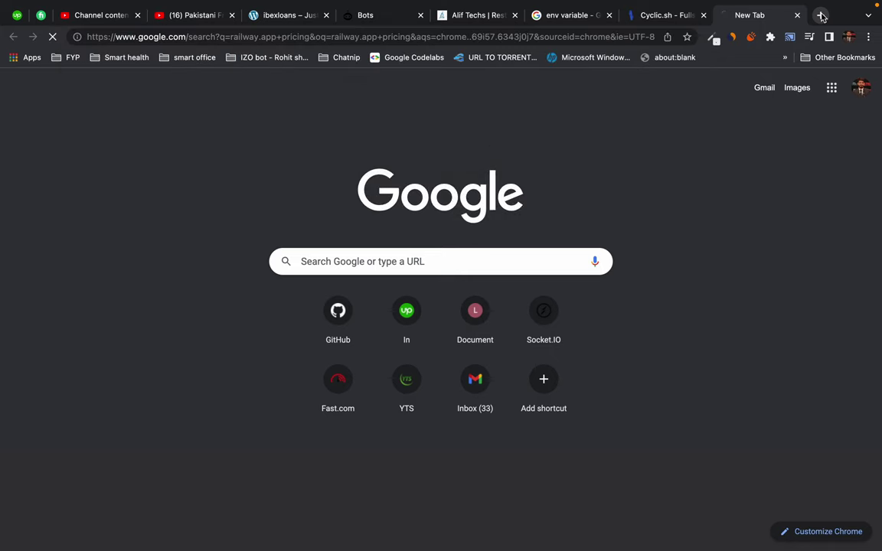
left_click(146, 183)
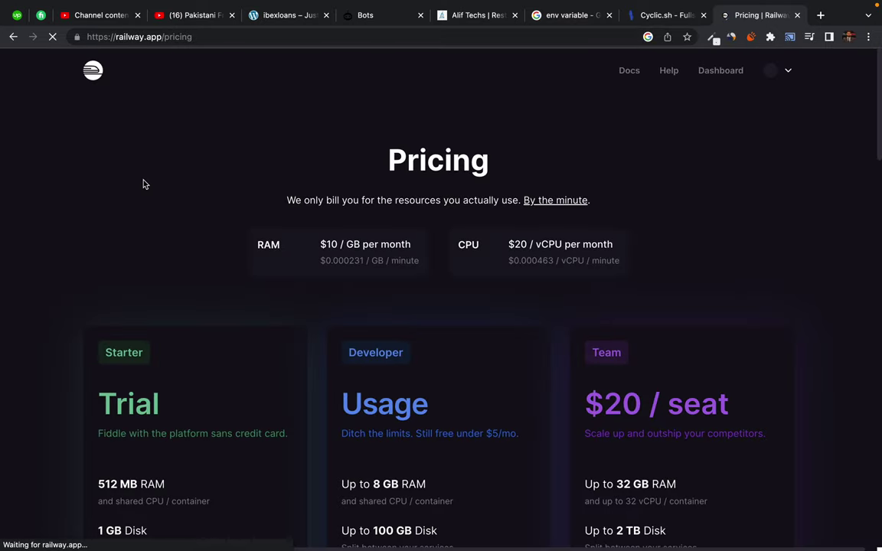
scroll(57, 438, "down", 5)
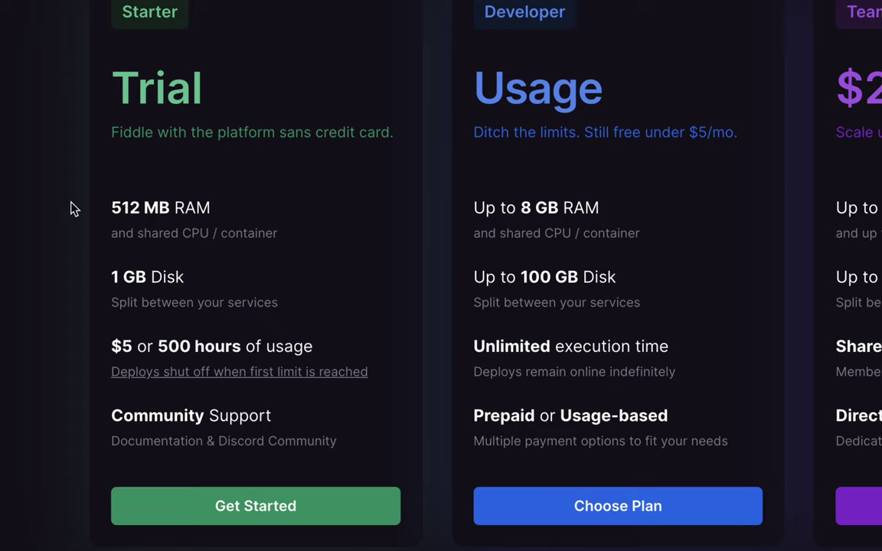
Step: Examine the Starter Trial plan's RAM allowance and its dollar and hourly usage limits
left_click_drag(110, 208, 264, 213)
left_click(263, 212)
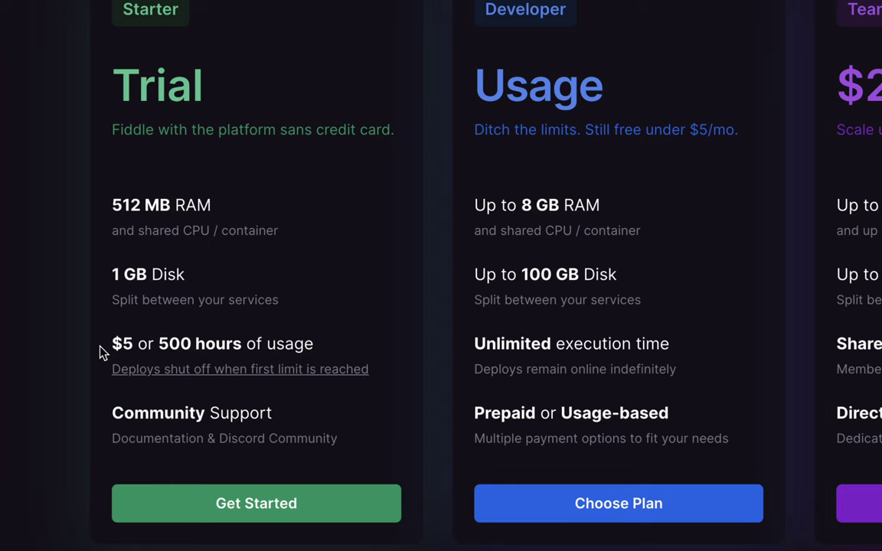
scroll(102, 352, "down", 2)
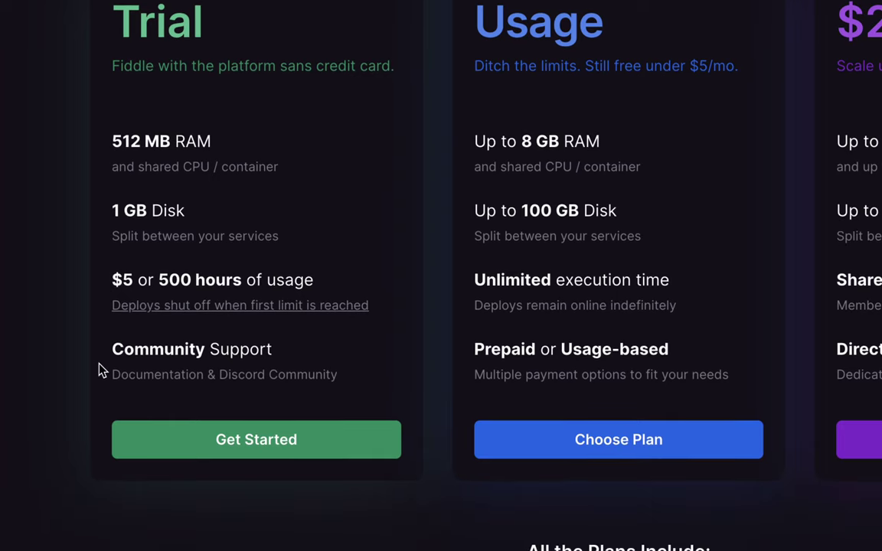
left_click_drag(107, 282, 226, 288)
left_click(224, 287)
left_click_drag(112, 282, 282, 284)
left_click(282, 285)
left_click_drag(159, 280, 338, 279)
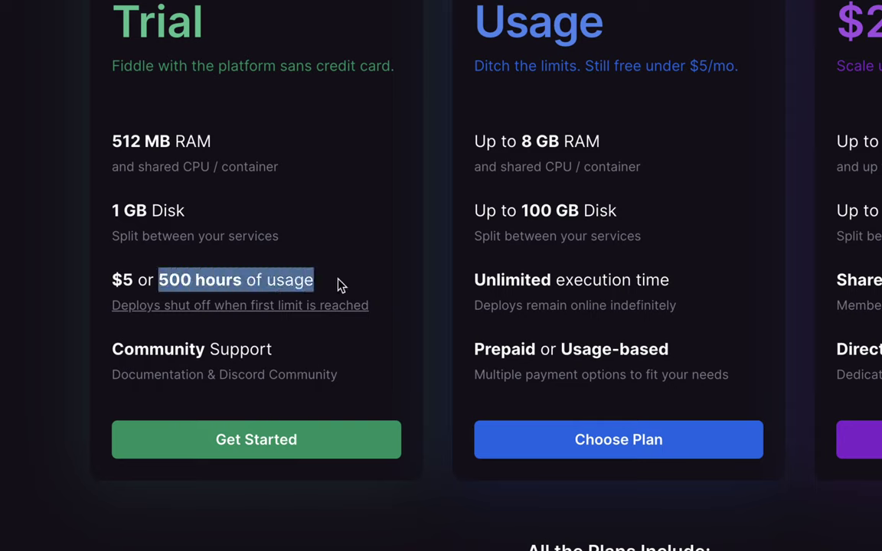
left_click(342, 285)
left_click_drag(159, 280, 240, 281)
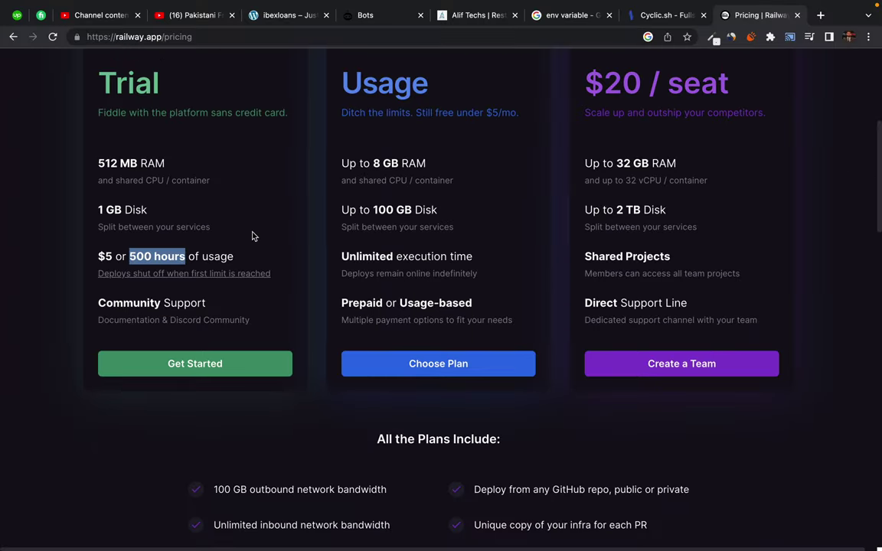
Step: Search Google for "how many hours in a month" in a separate page, closing it after reading the conversion
key("super+t")
type("how many ")
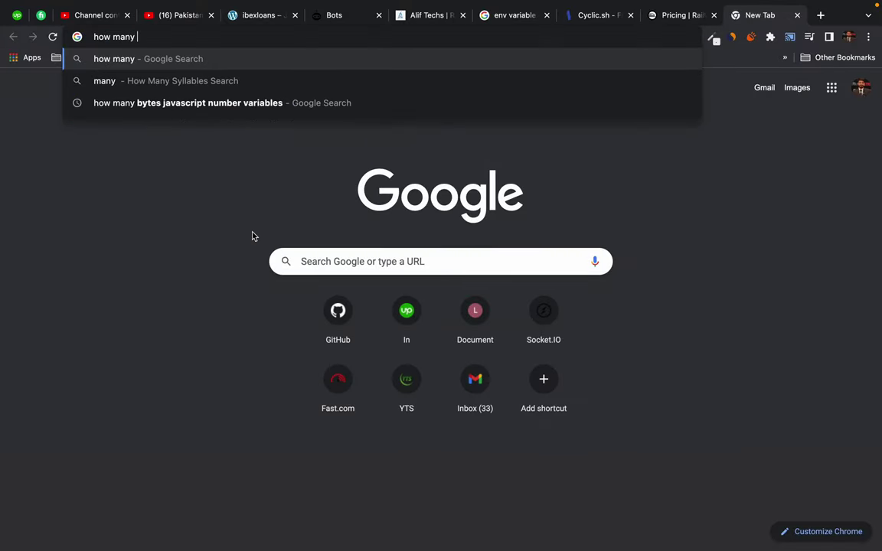
type("hours in a month")
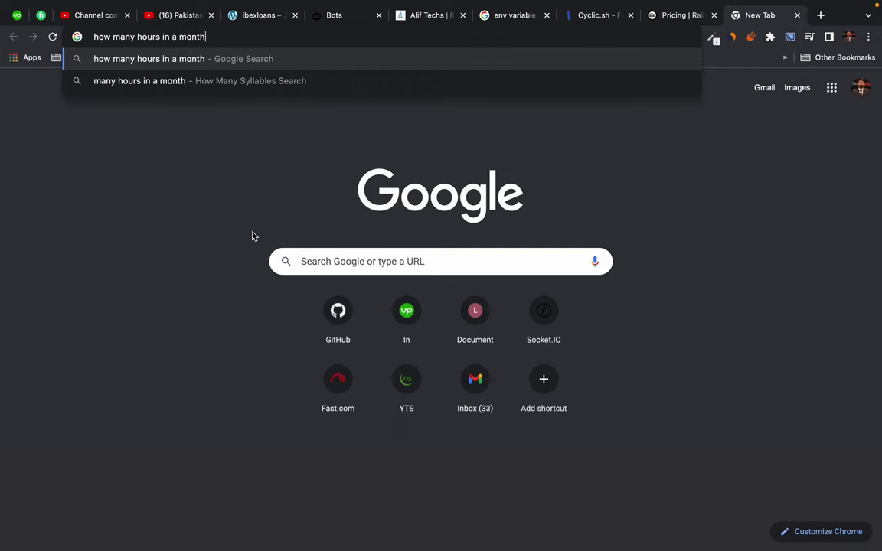
key("Return")
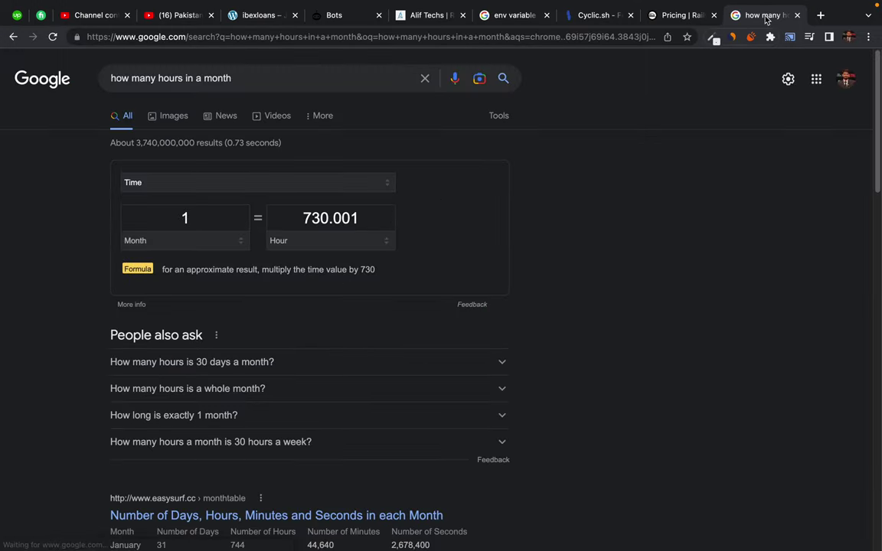
key("super+w")
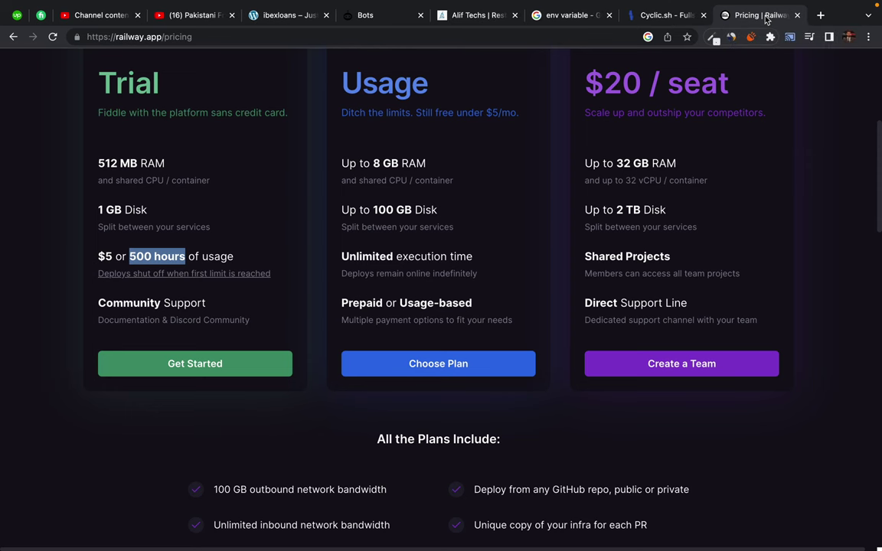
Step: Review the rest of Railway's pricing page, including the features in all plans and the Usage Estimation section
left_click(104, 257)
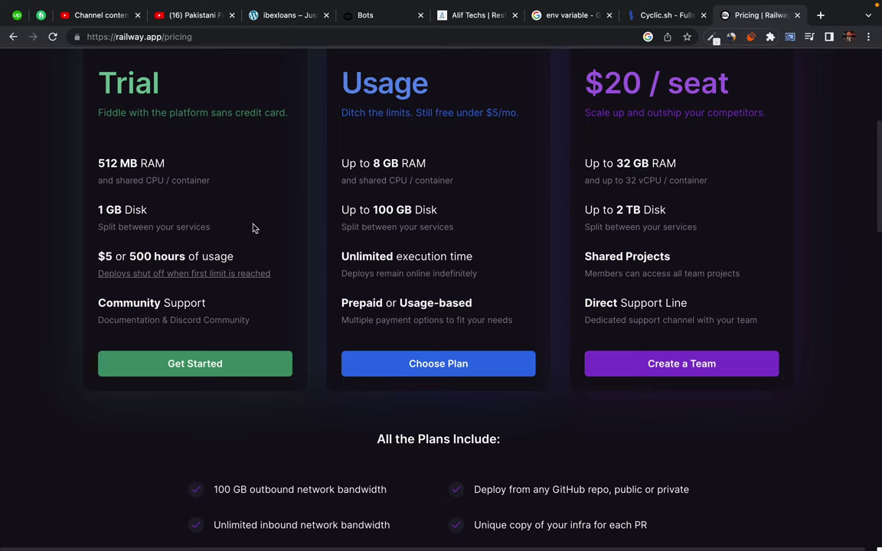
scroll(32, 350, "down", 2)
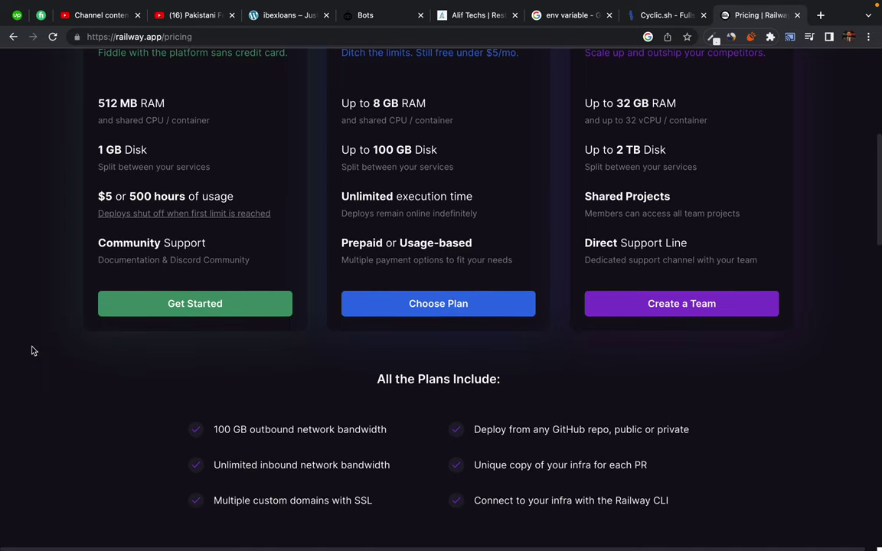
scroll(32, 351, "down", 5)
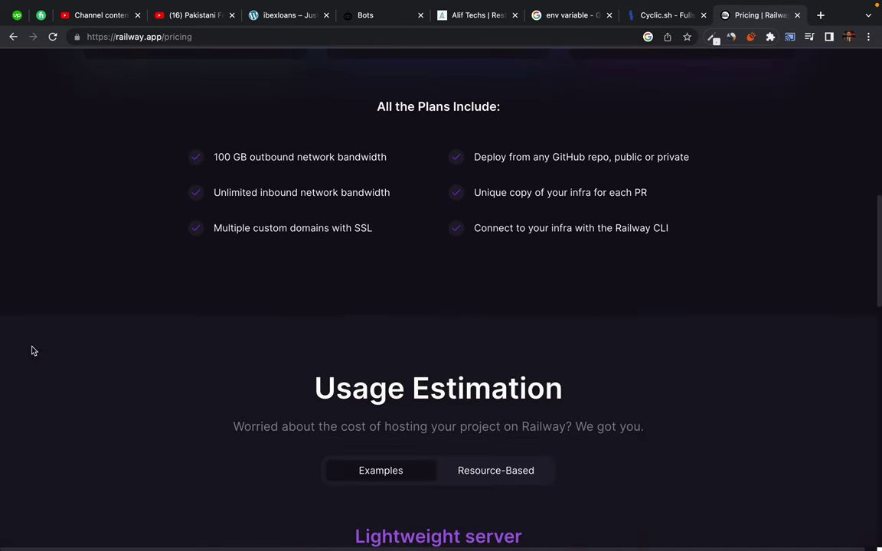
scroll(32, 350, "down", 3)
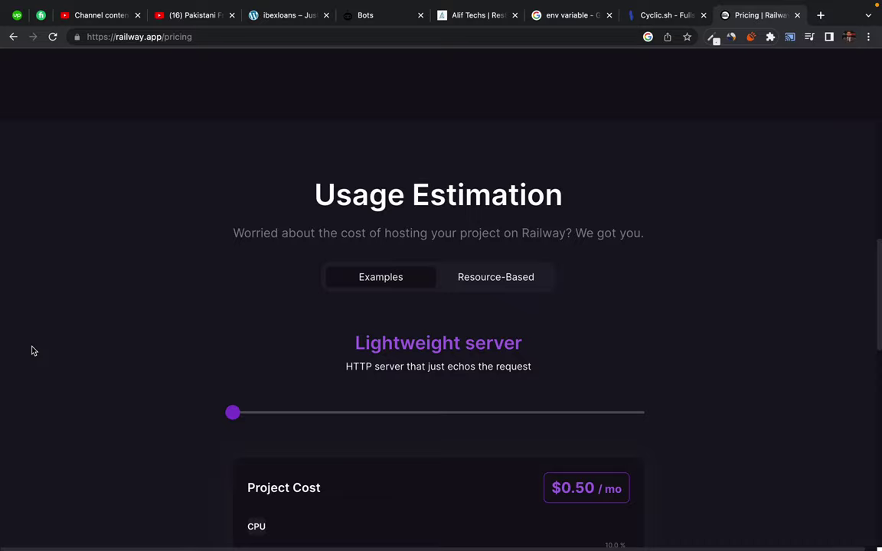
scroll(33, 351, "up", 10)
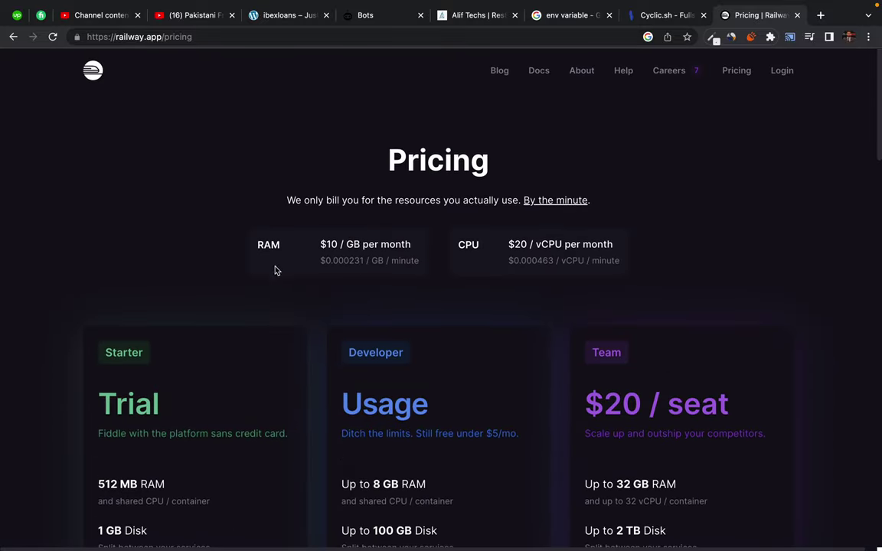
scroll(181, 283, "down", 2)
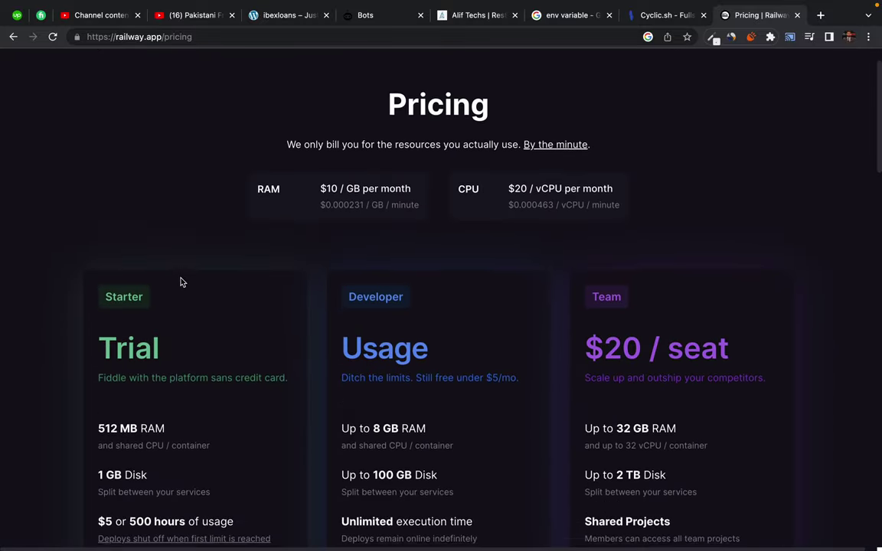
scroll(69, 357, "down", 10)
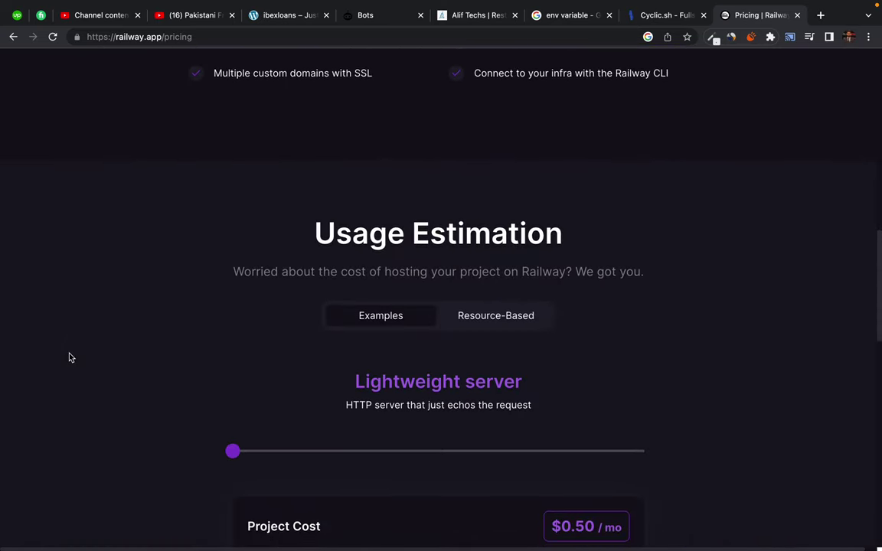
scroll(69, 357, "down", 3)
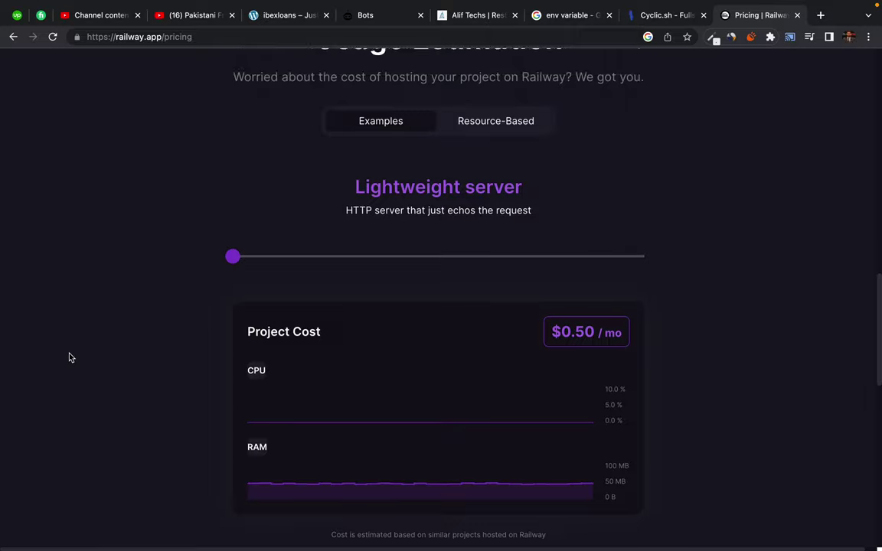
scroll(479, 152, "up", 1)
scroll(200, 218, "up", 7)
scroll(201, 219, "up", 4)
scroll(113, 176, "down", 1)
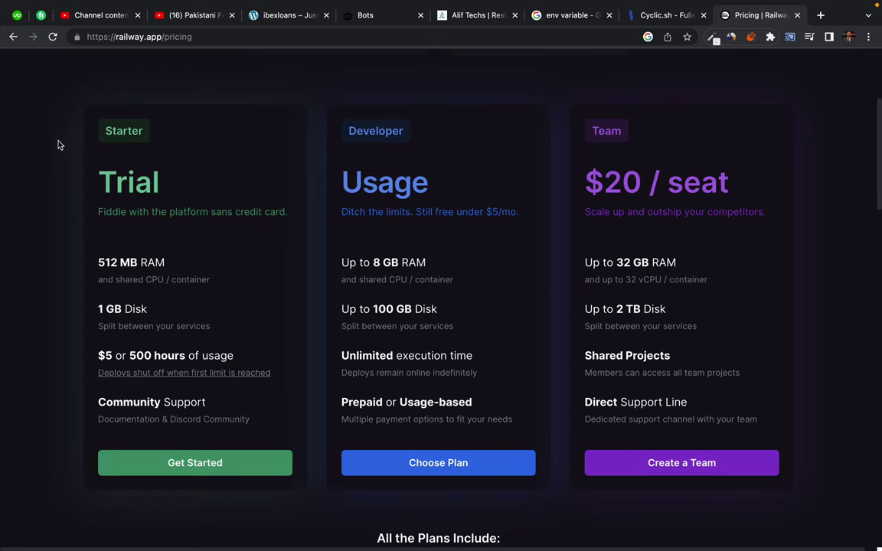
scroll(51, 159, "up", 5)
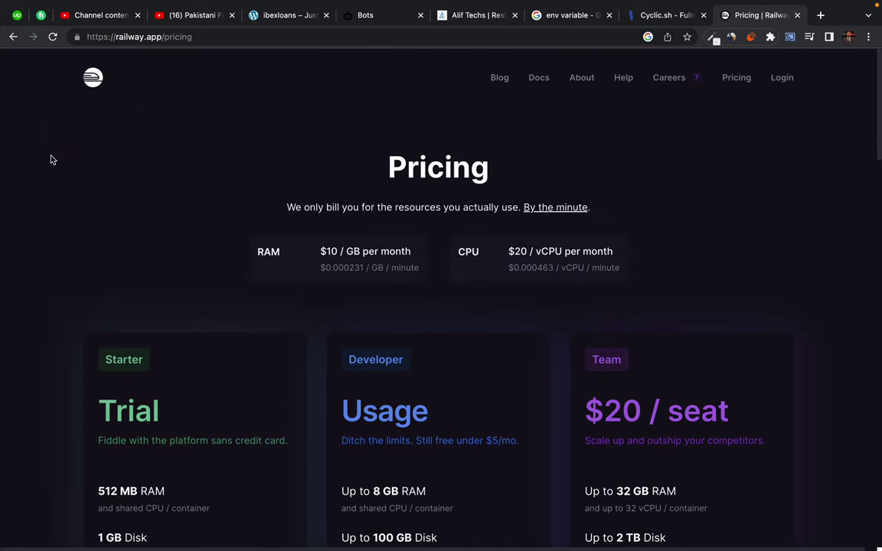
Step: Check Cyclic's pricing plans for comparison and return to Railway's pricing page
left_click(667, 14)
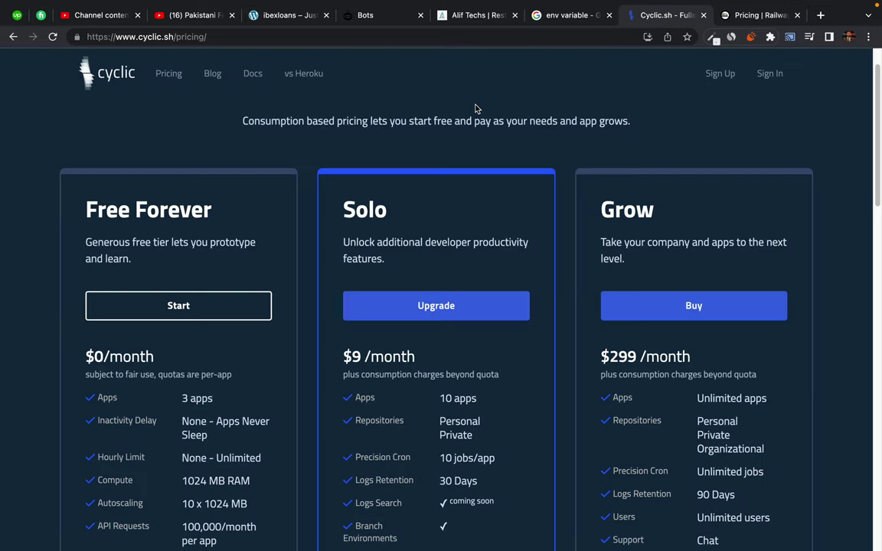
scroll(476, 109, "up", 1)
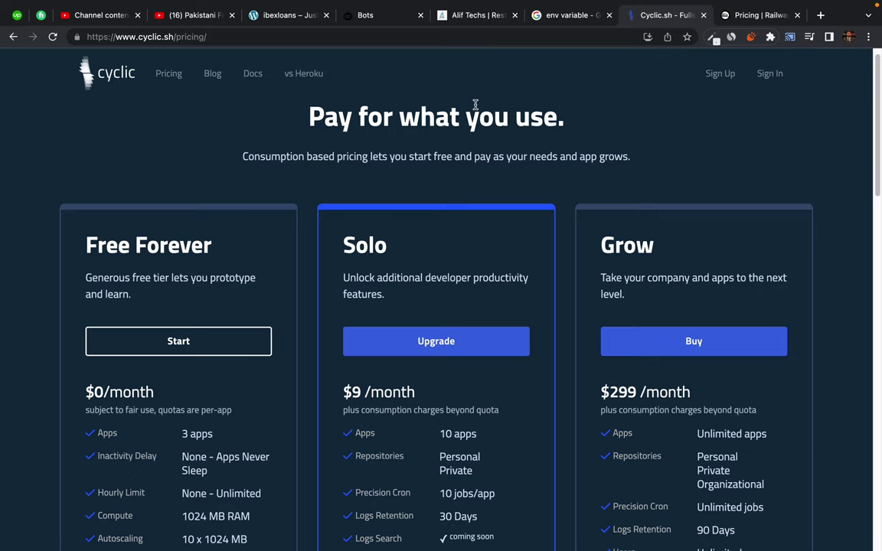
left_click(737, 12)
Step: Open the documentation linked under the Trial plan's usage limit about deploys shutting off
scroll(171, 271, "down", 5)
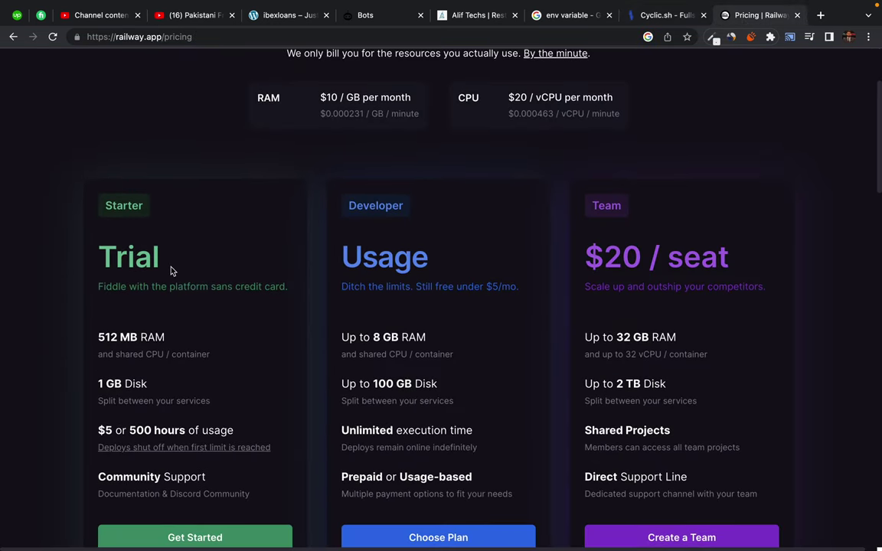
scroll(72, 383, "down", 2)
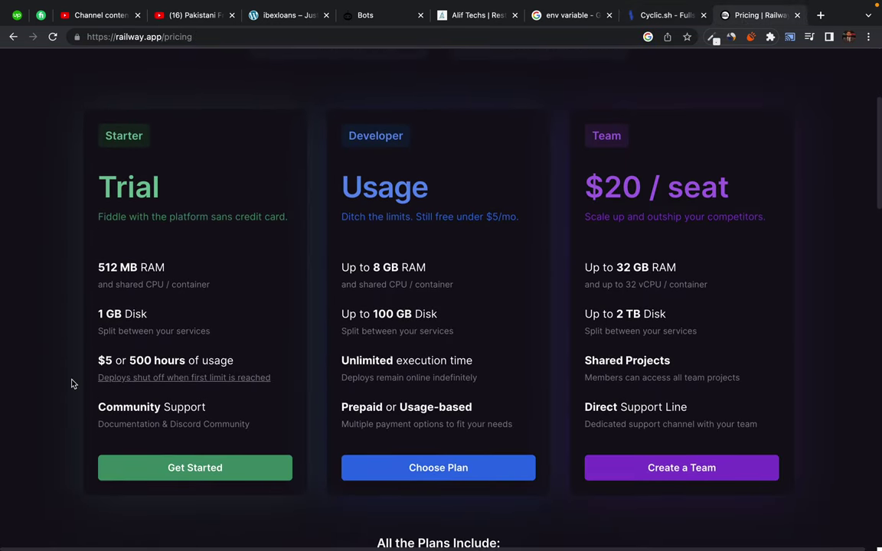
left_click_drag(90, 361, 284, 389)
left_click(219, 389)
left_click(146, 383)
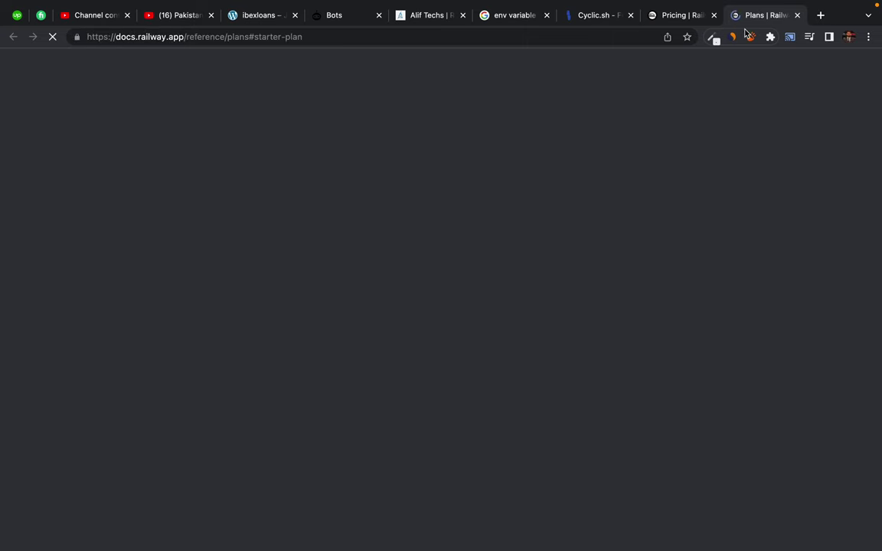
Step: Examine the Starter plan's Tier Offering in the Railway docs, focusing on the monthly usage credit and execution hours
scroll(316, 240, "down", 6)
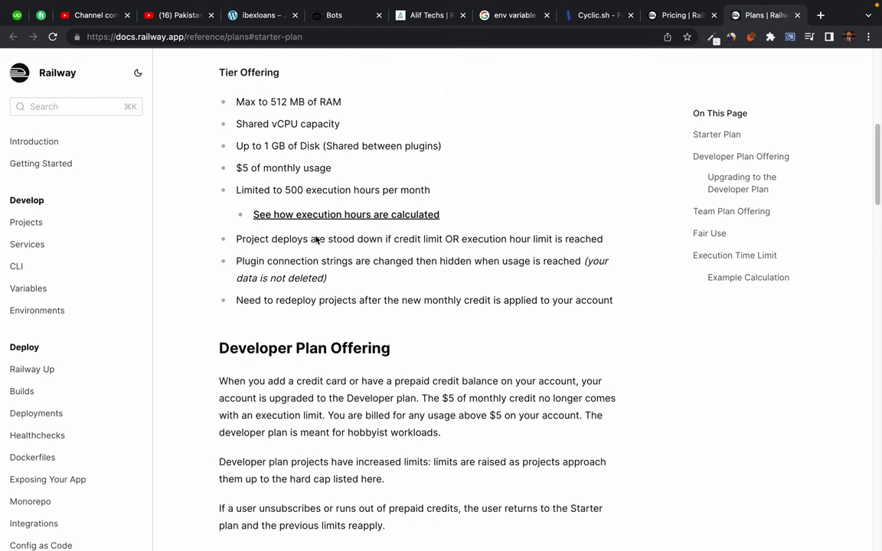
scroll(365, 238, "up", 3)
scroll(256, 204, "down", 1)
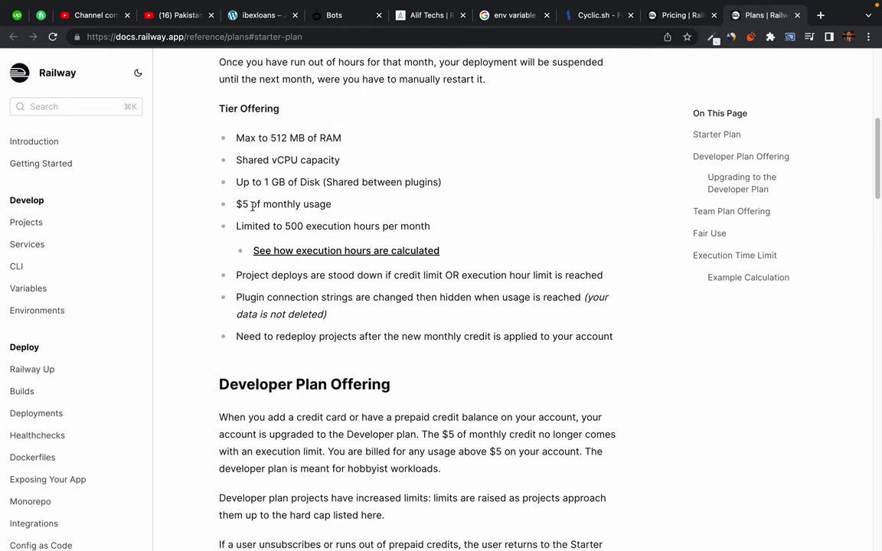
left_click_drag(252, 206, 238, 204)
left_click(340, 207)
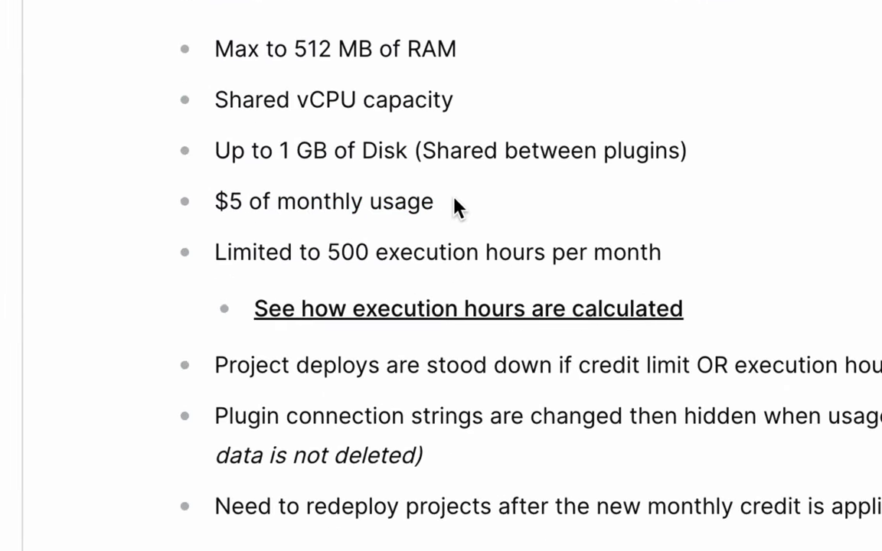
left_click_drag(219, 202, 360, 200)
left_click(433, 203)
left_click_drag(211, 207, 435, 203)
left_click(463, 212)
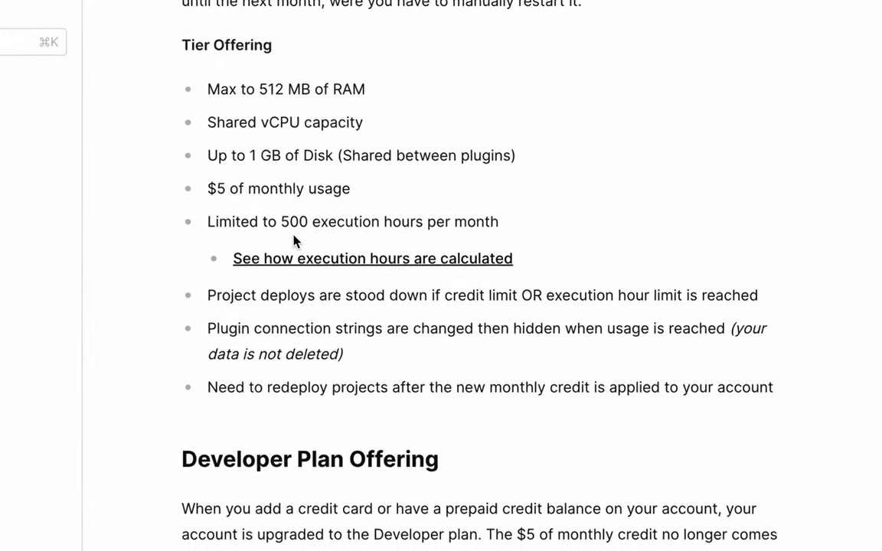
left_click_drag(203, 192, 380, 195)
left_click(377, 195)
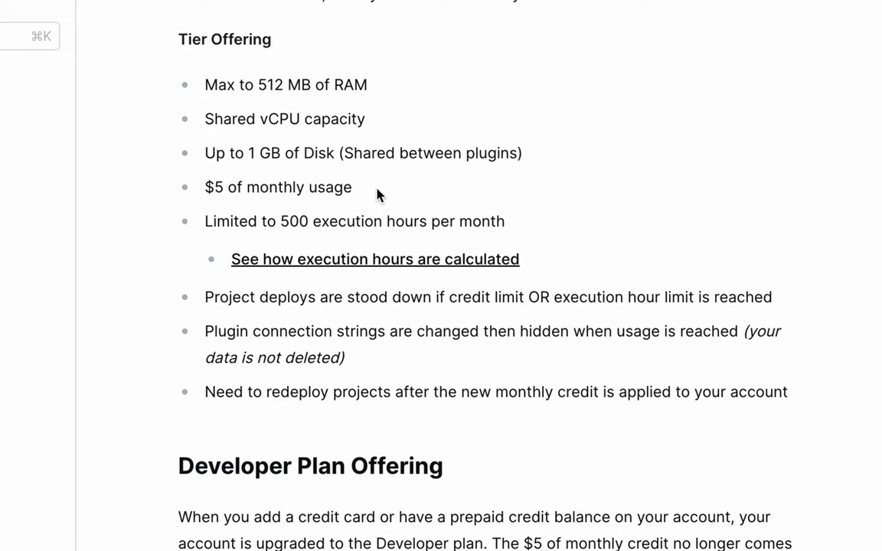
scroll(309, 173, "up", 1)
scroll(309, 173, "down", 1)
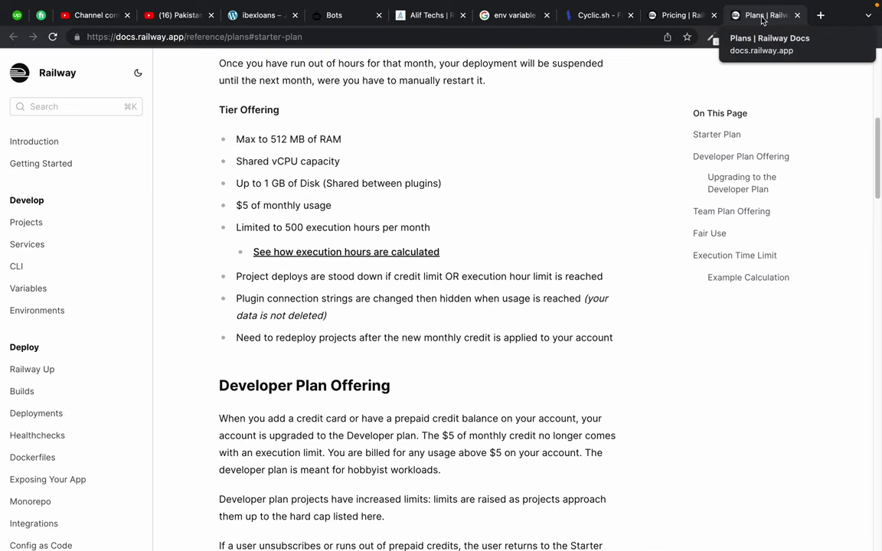
Step: Close the Railway plans documentation and open the login form from Railway's pricing page
left_click(682, 16)
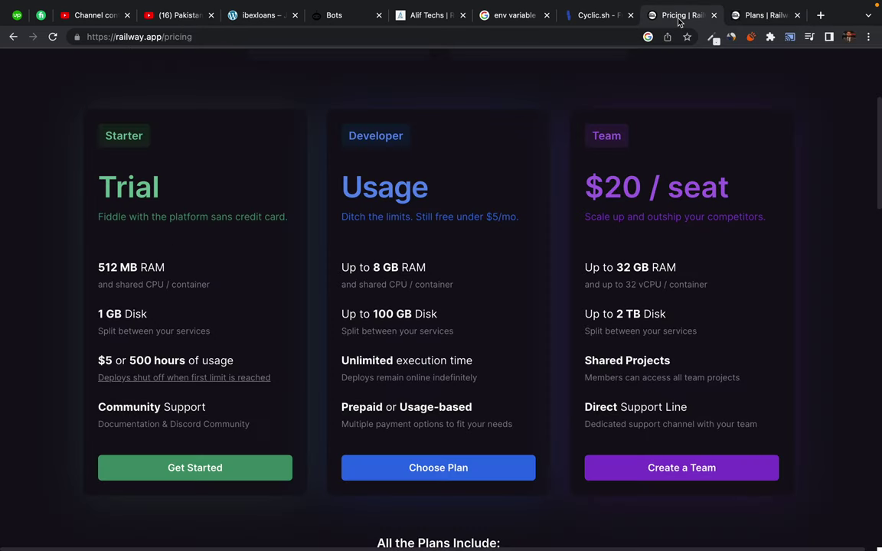
middle_click(749, 17)
scroll(556, 124, "up", 3)
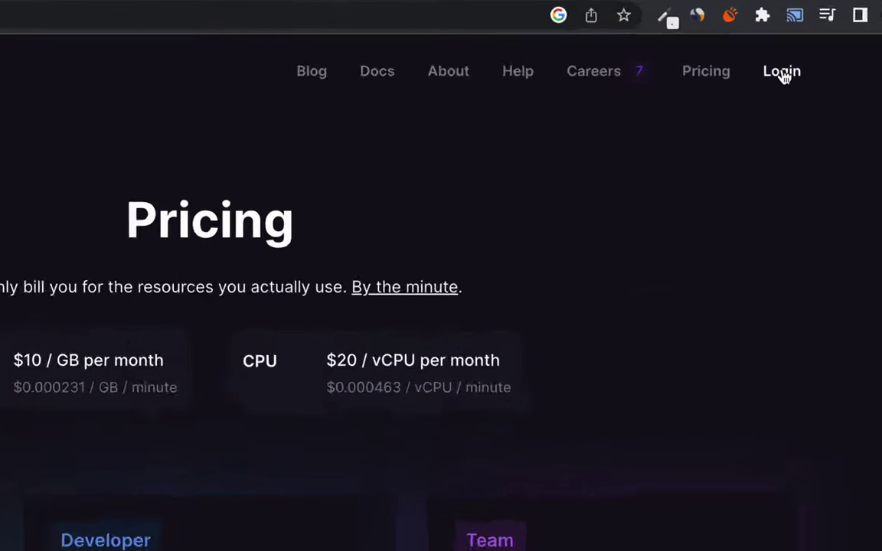
left_click(782, 71)
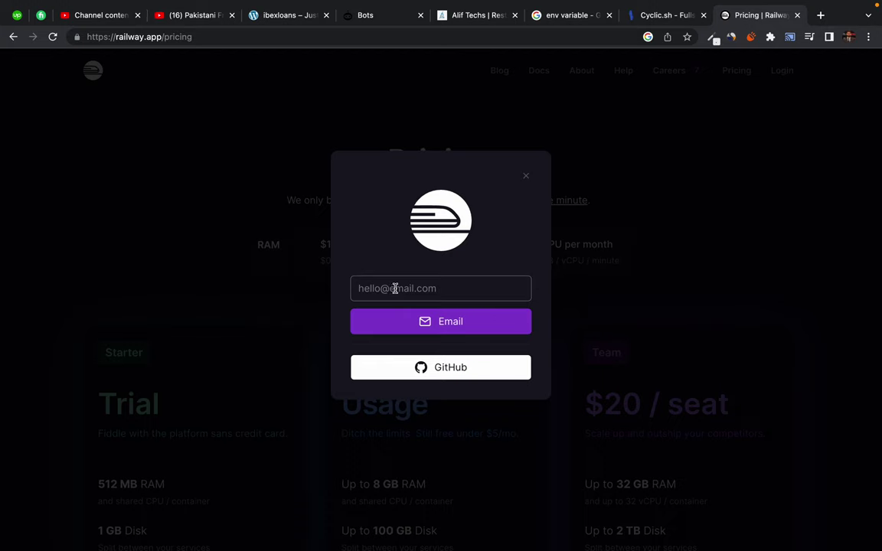
Step: Request a Railway login link by submitting the account's e-mail address in the login form
left_click(395, 287)
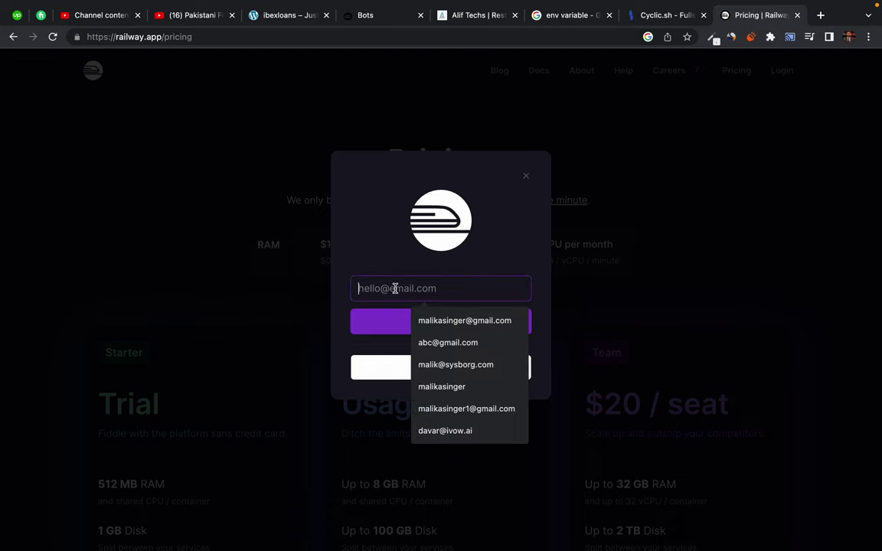
left_click(466, 320)
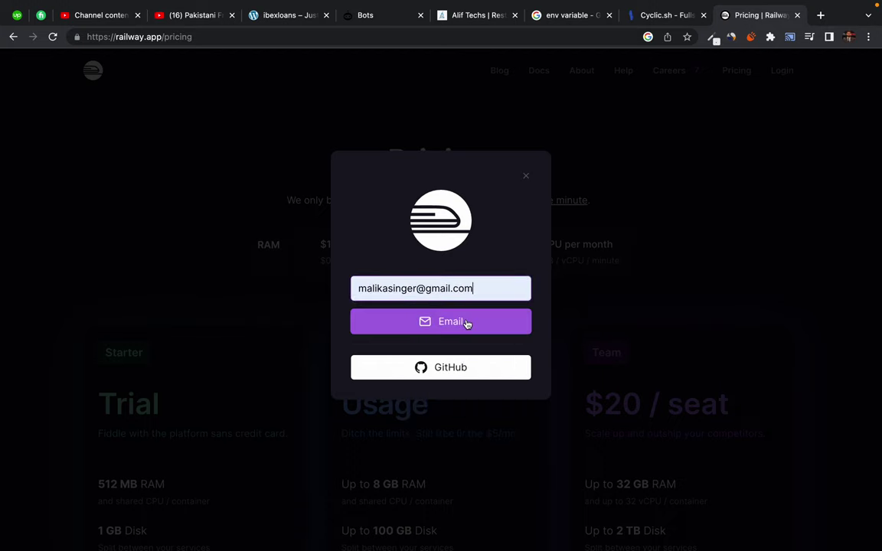
left_click(426, 325)
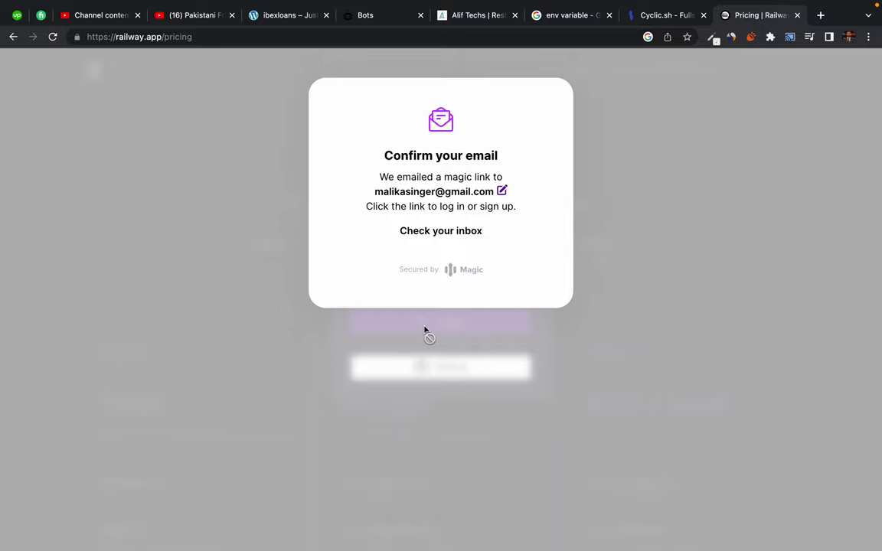
Step: Open the Gmail inbox in a new browser tab and show the Updates category
key("ctrl+t")
type("maikl")
key("BackSpace")
key("BackSpace")
type("l")
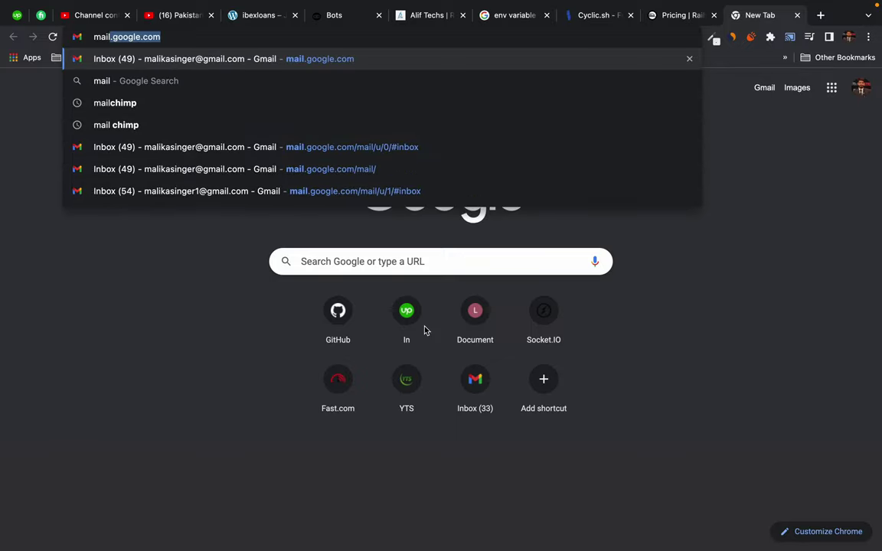
key("Return")
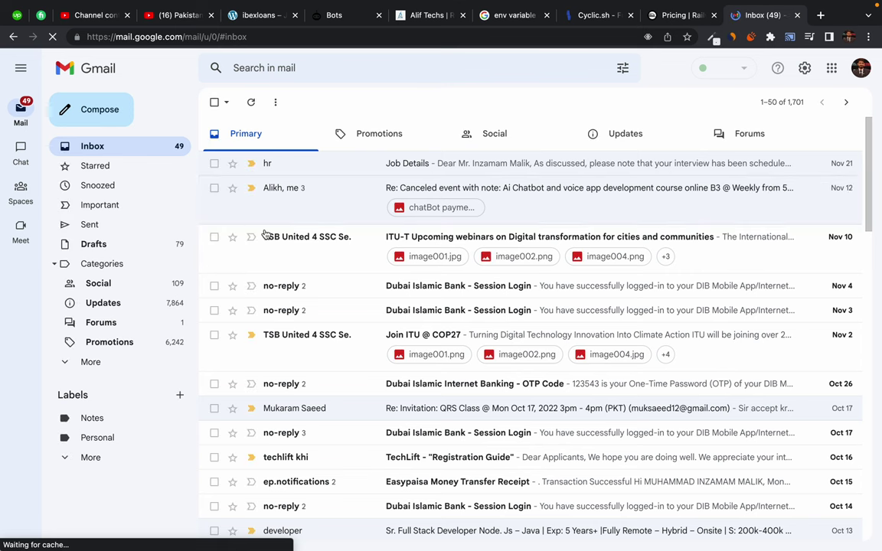
left_click(648, 135)
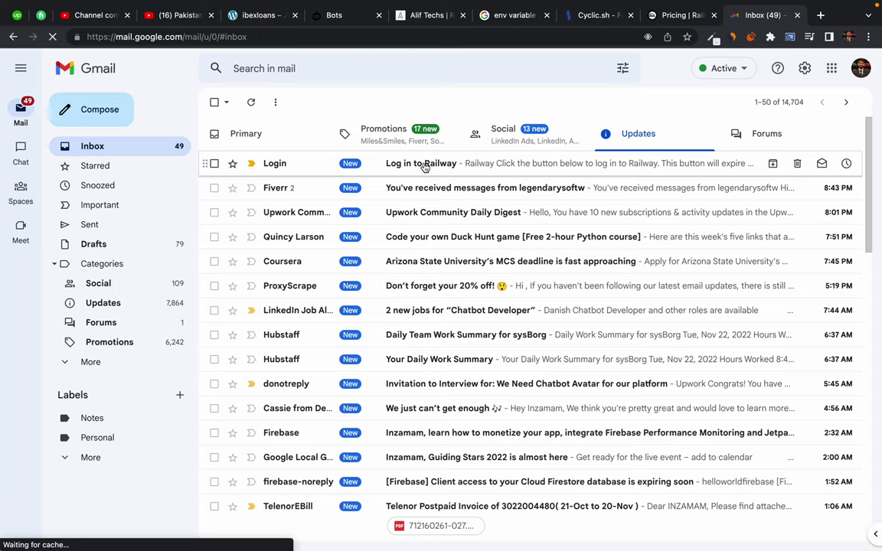
Step: Confirm the login from the "Log in to Railway" e-mail and return to Railway's pricing page
left_click(407, 164)
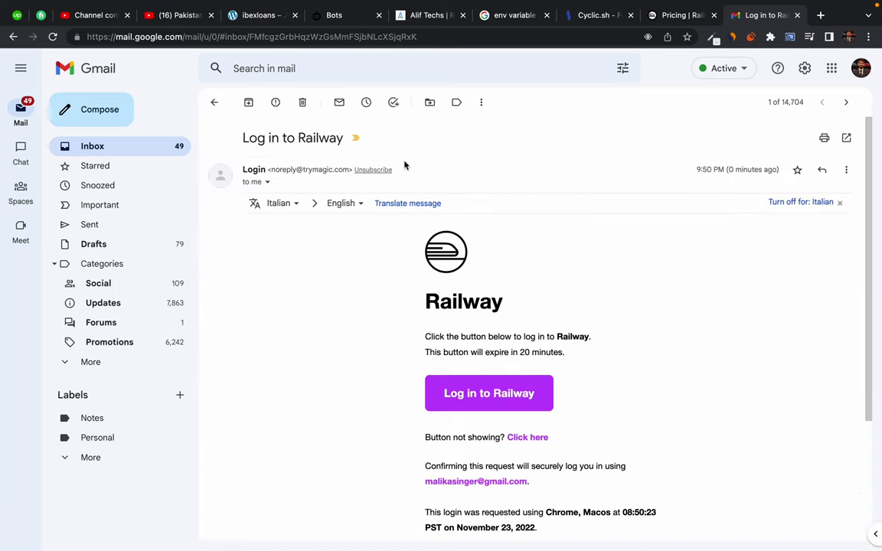
scroll(315, 355, "down", 3)
left_click(484, 302)
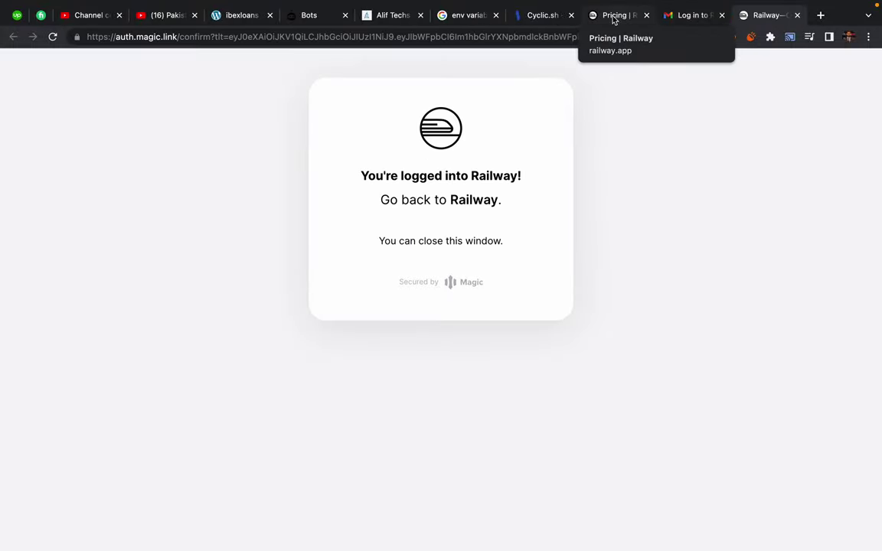
middle_click(614, 20)
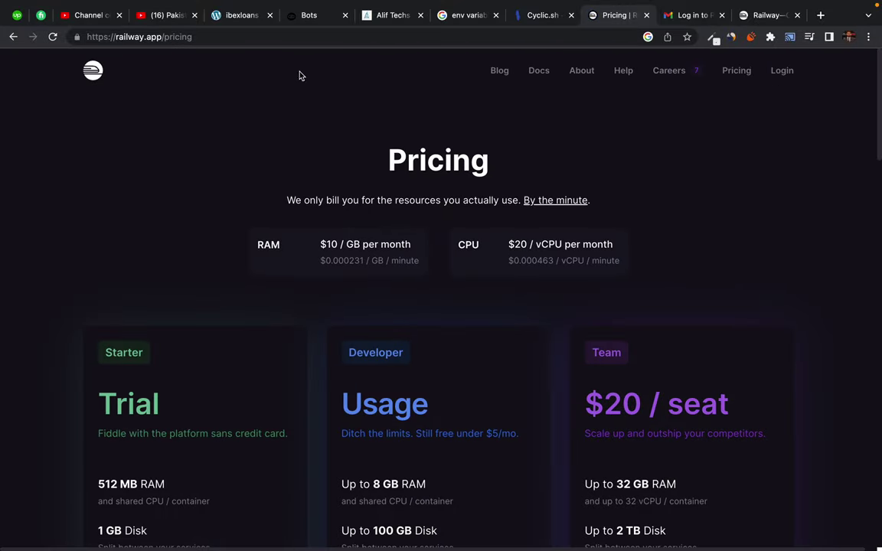
Step: Reload Railway's pricing page, open its login form and dismiss it again
left_click(53, 36)
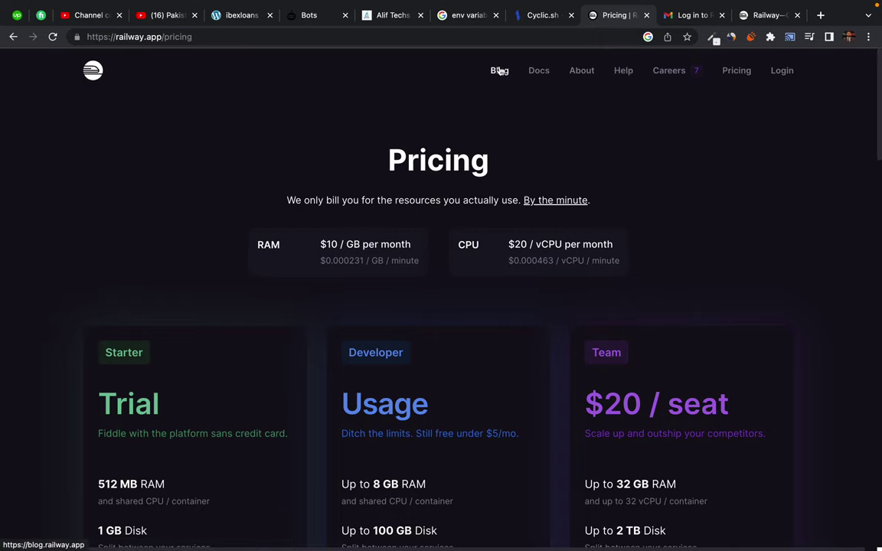
left_click(782, 73)
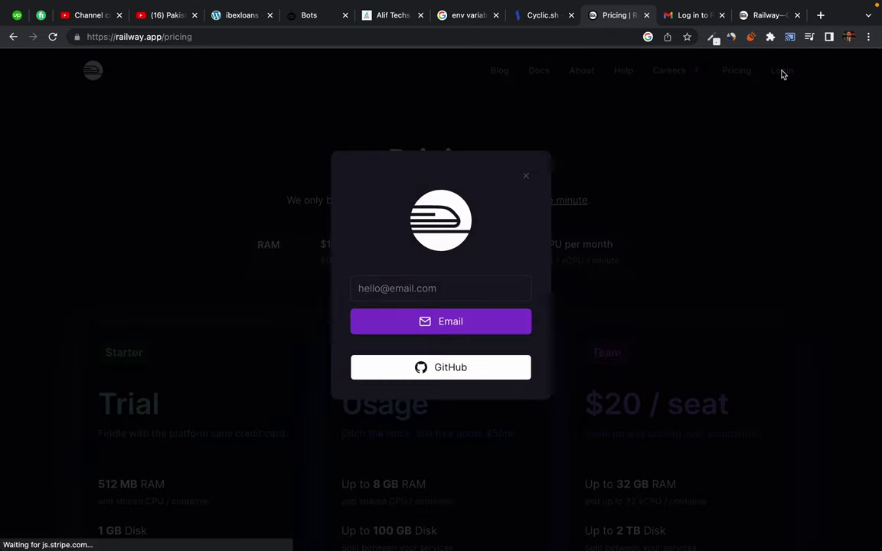
left_click(434, 287)
left_click(310, 215)
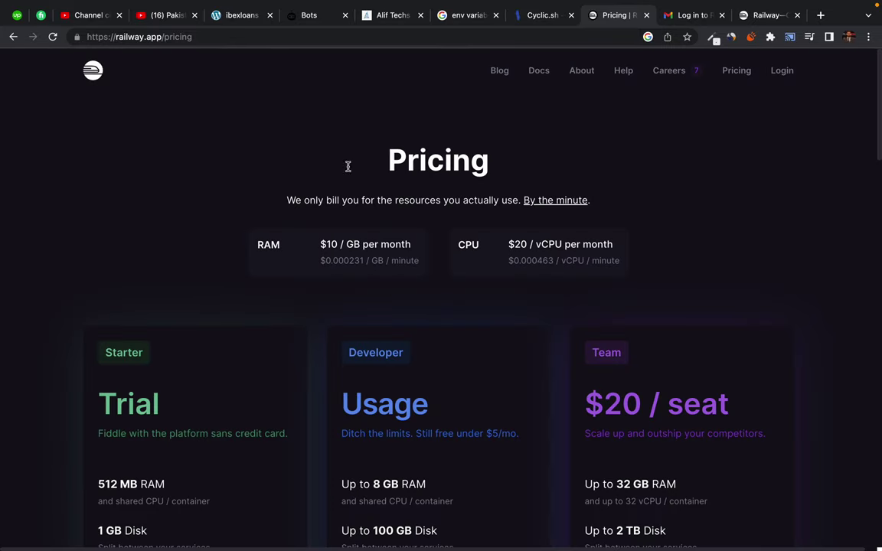
Step: Go to Railway's home page at railway.app and close the leftover login confirmation page
double_click(170, 37)
key("BackSpace")
key("Return")
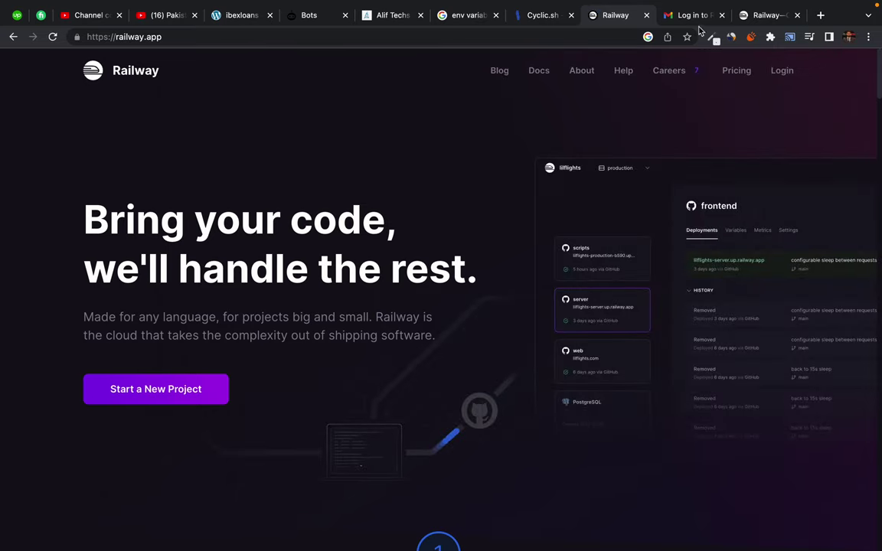
left_click(797, 16)
Step: Request a new login link from Railway's home page using the account's e-mail address
left_click(782, 69)
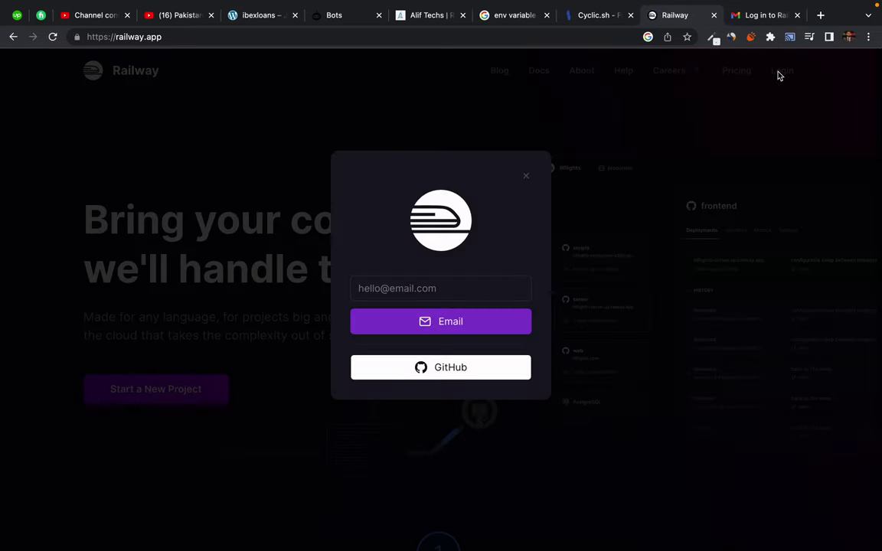
left_click(435, 289)
left_click(451, 320)
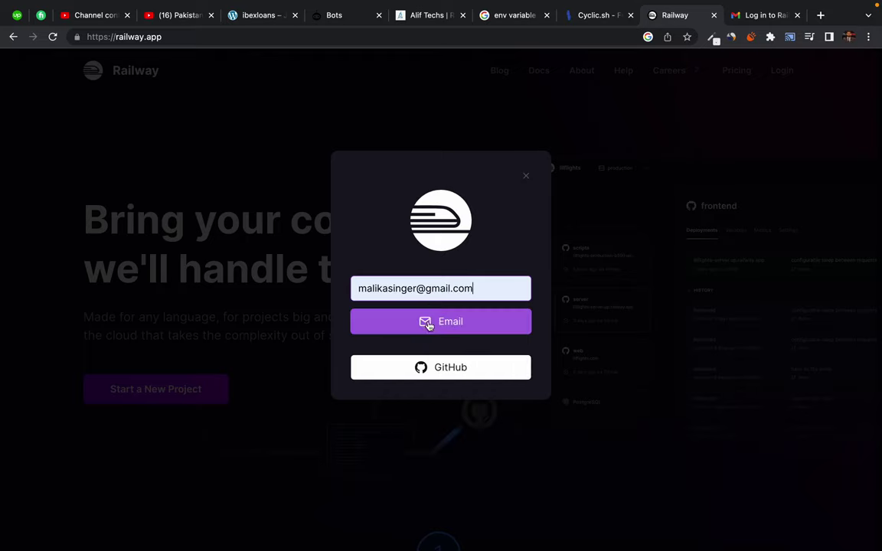
left_click(426, 328)
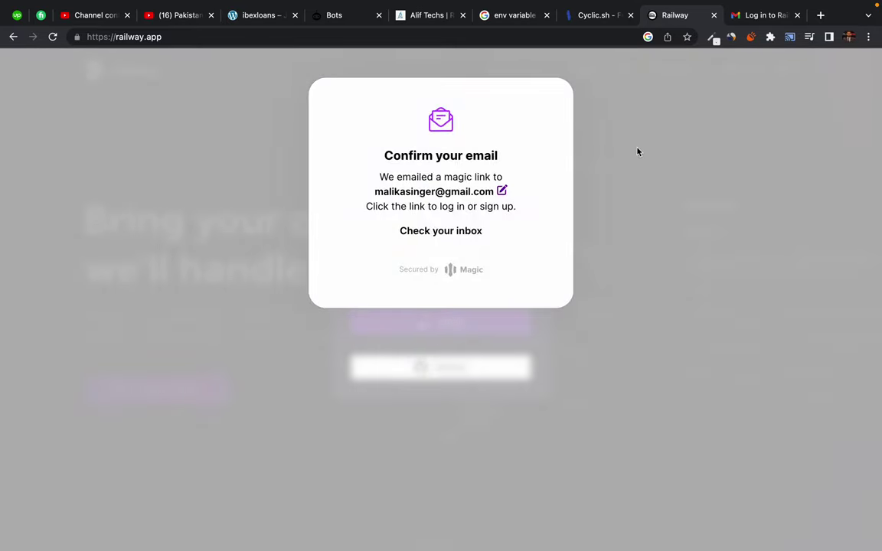
Step: Confirm the login from the newest "Log in to Railway" e-mail in Gmail and return to Railway's home page
left_click(770, 16)
left_click(215, 106)
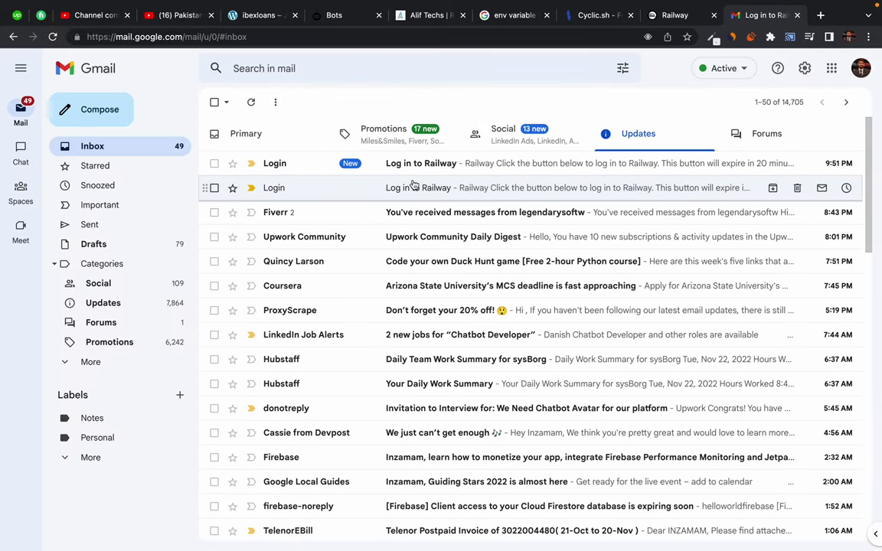
left_click(406, 164)
left_click(513, 370)
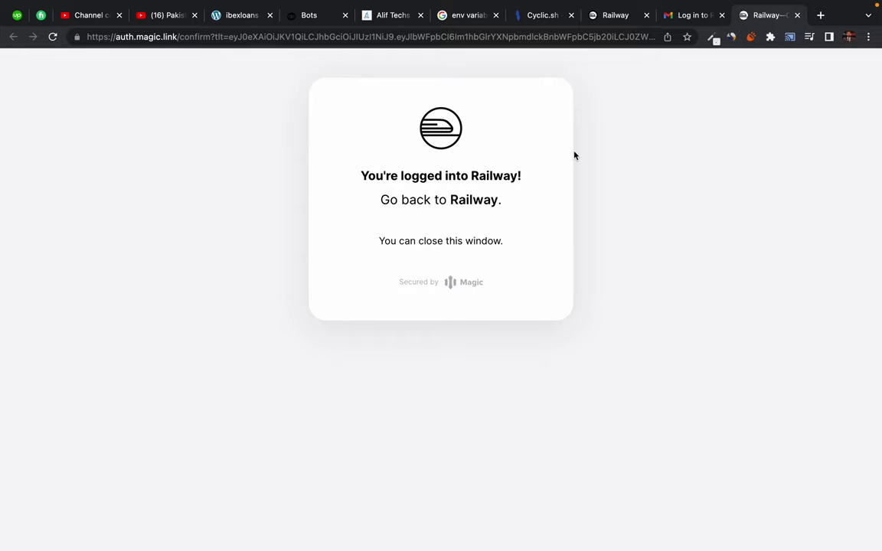
left_click(797, 15)
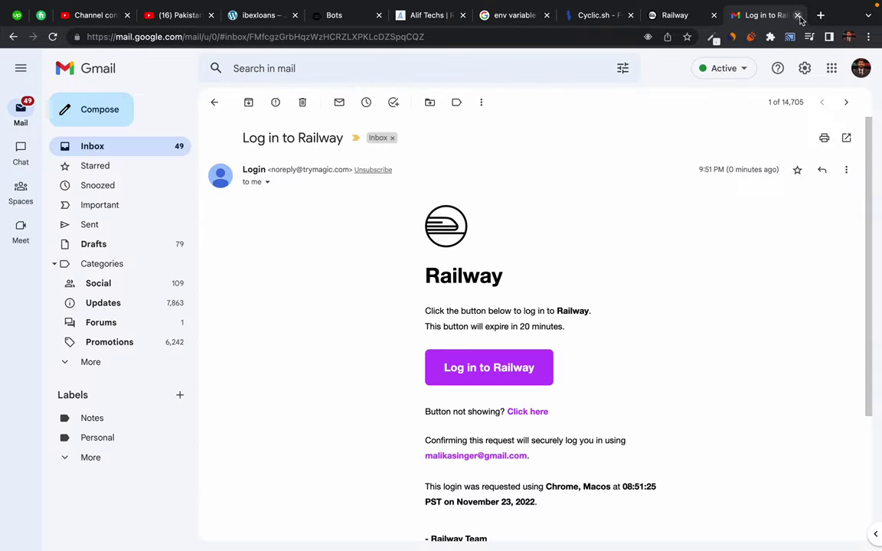
left_click(675, 16)
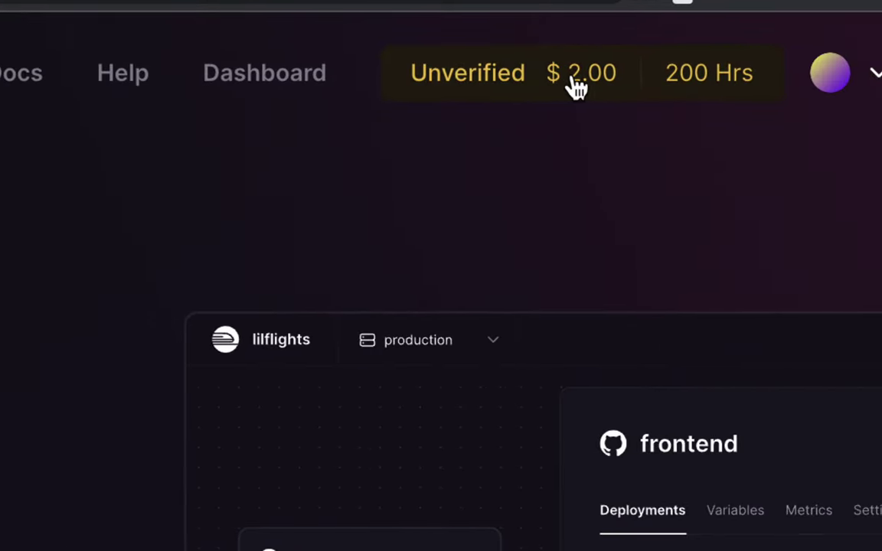
Step: Examine the Unverified Starter Plan's free resources, focusing on credits, execution hours and the limits offered after verification
left_click(575, 86)
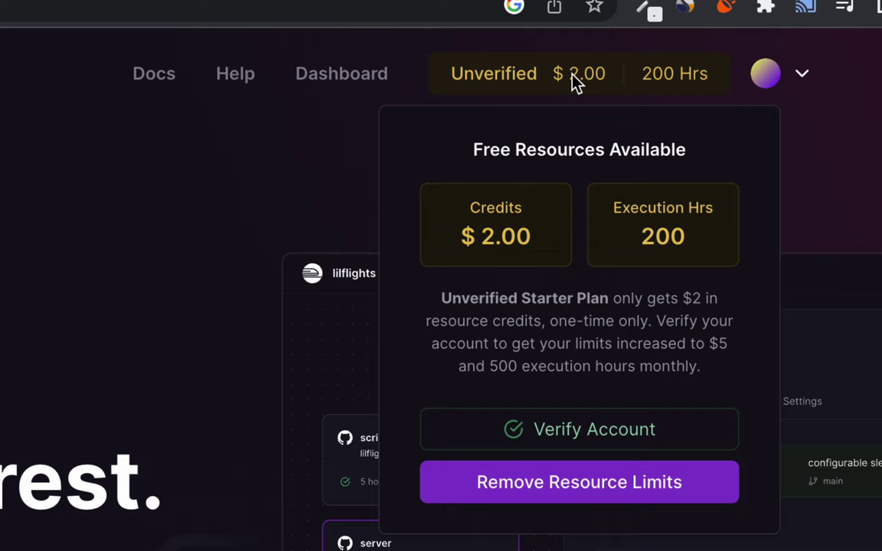
left_click_drag(474, 149, 600, 149)
left_click(656, 156)
left_click_drag(616, 213, 699, 250)
left_click(697, 249)
left_click_drag(445, 298, 600, 295)
double_click(600, 297)
left_click(613, 297)
left_click_drag(427, 321, 518, 321)
double_click(516, 320)
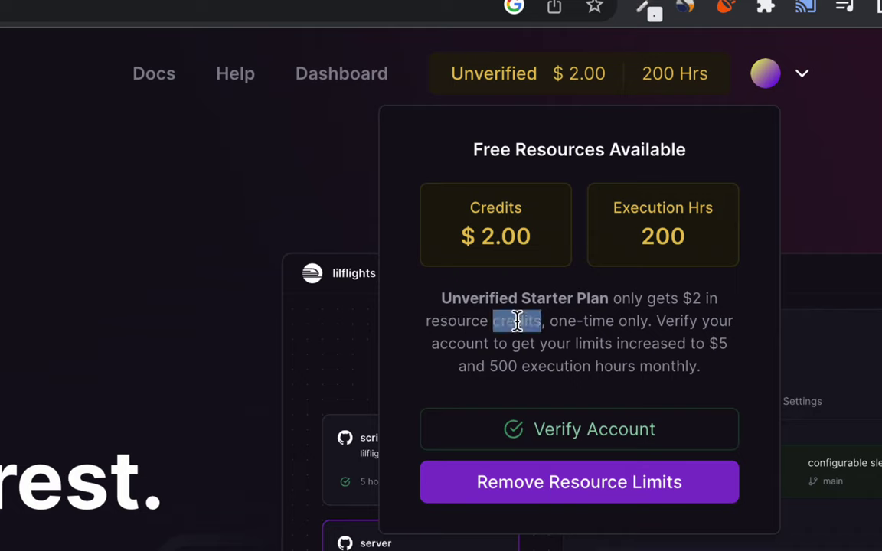
left_click(517, 321)
left_click_drag(554, 323, 634, 319)
left_click(634, 321)
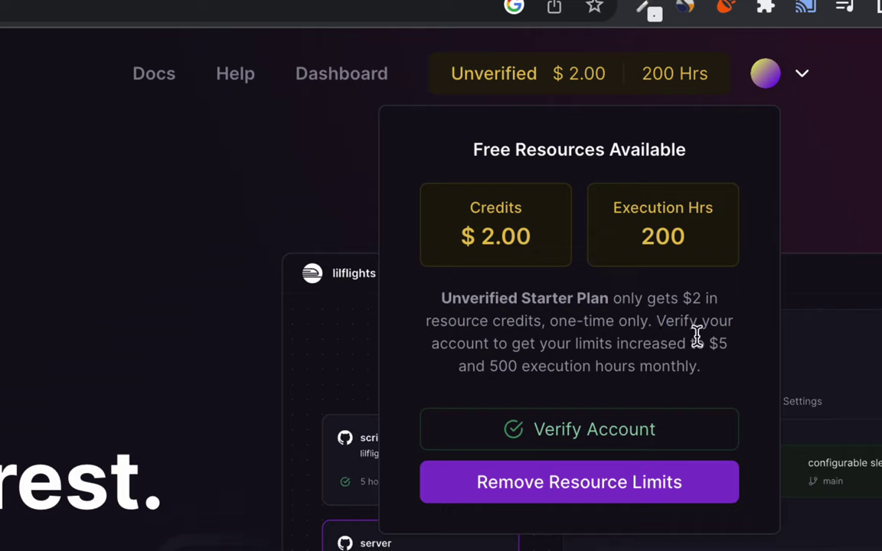
left_click_drag(475, 366, 565, 365)
left_click(565, 365)
Step: Open the account verification page and read what verifying the Free Plan account unlocks
left_click(565, 432)
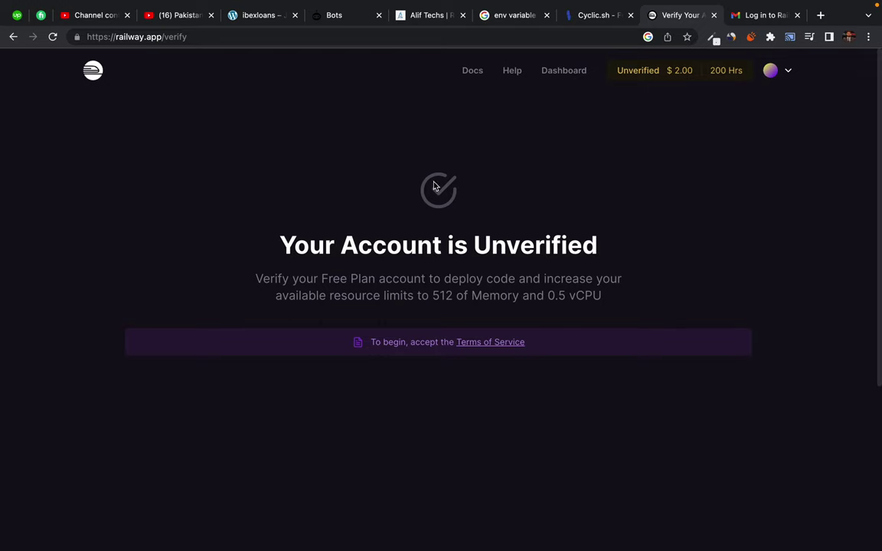
left_click_drag(262, 278, 451, 280)
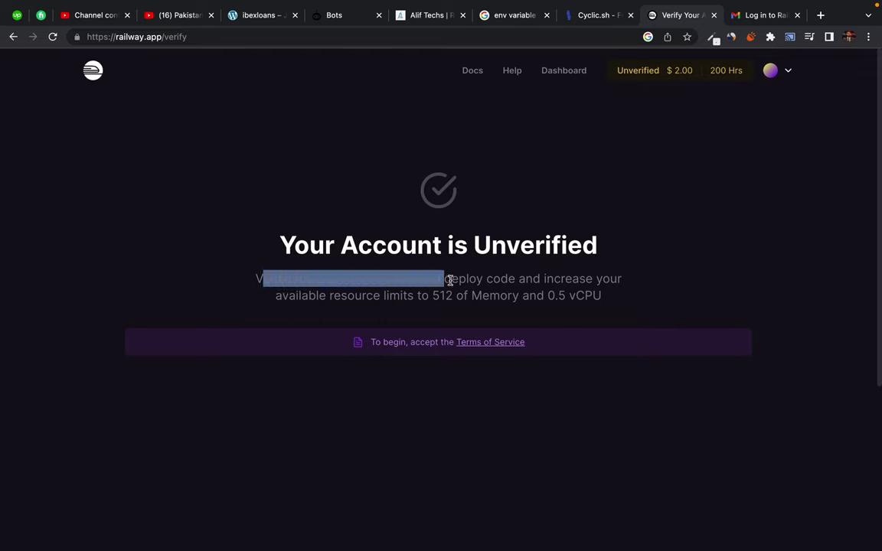
left_click(443, 280)
left_click_drag(287, 297, 486, 298)
left_click(528, 288)
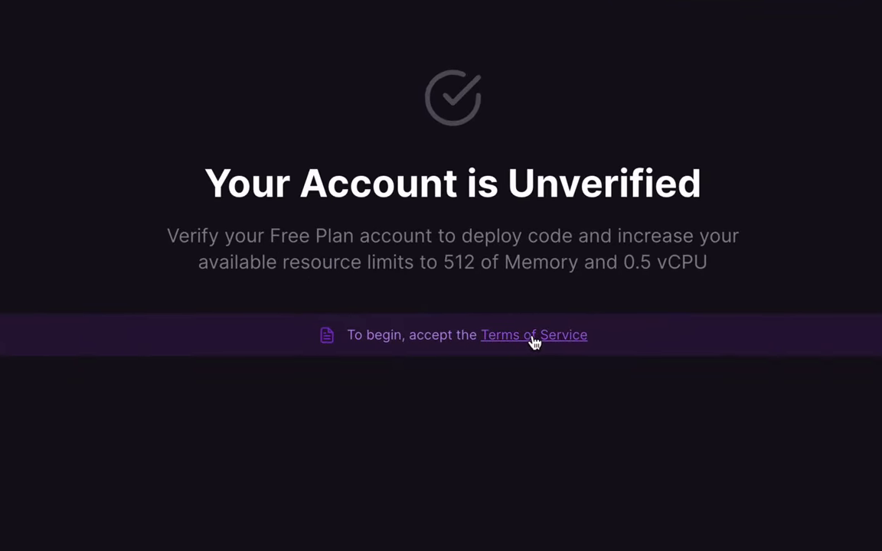
Step: Accept Railway's Terms of Service, agreeing to both the Privacy and Data Policy and the Fair Use Policy
left_click(530, 341)
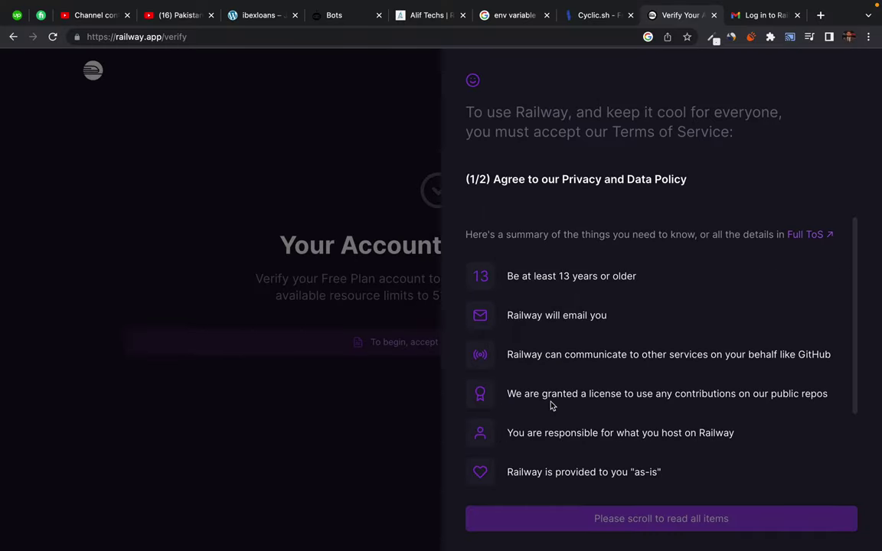
scroll(655, 371, "down", 3)
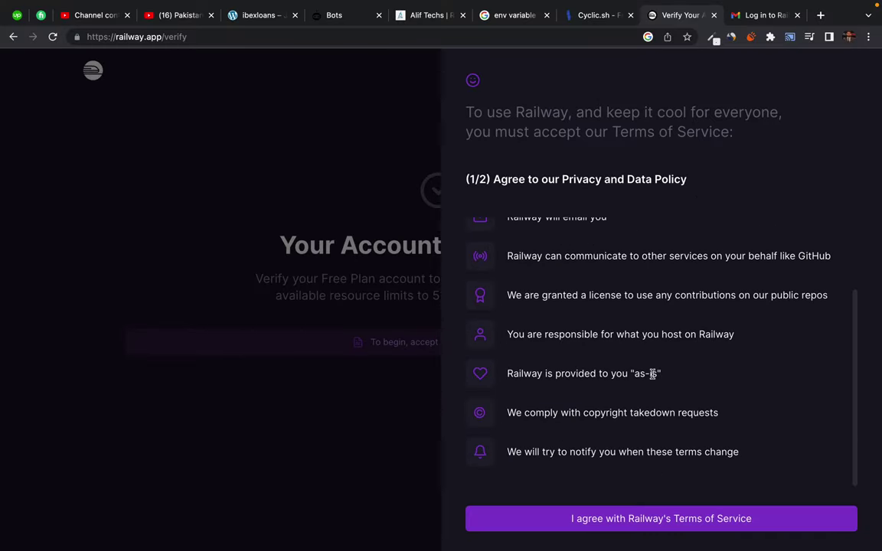
left_click(665, 519)
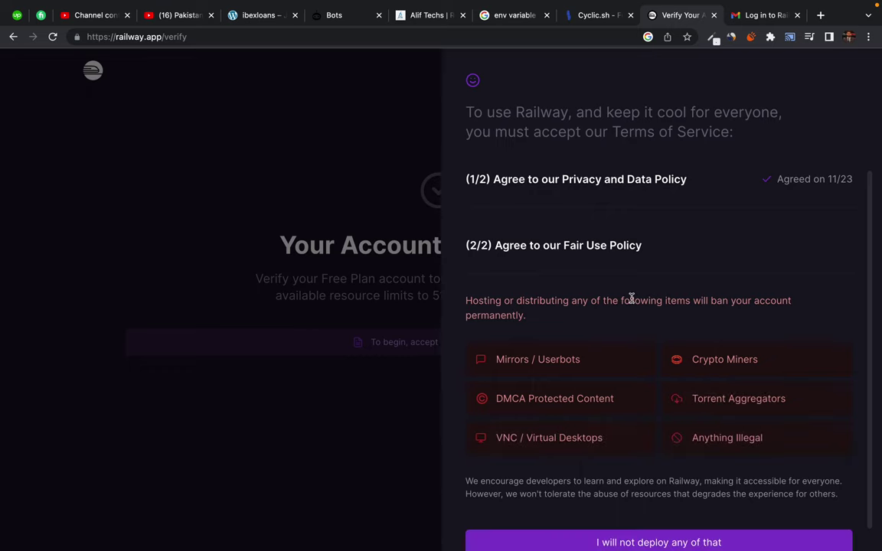
left_click(670, 539)
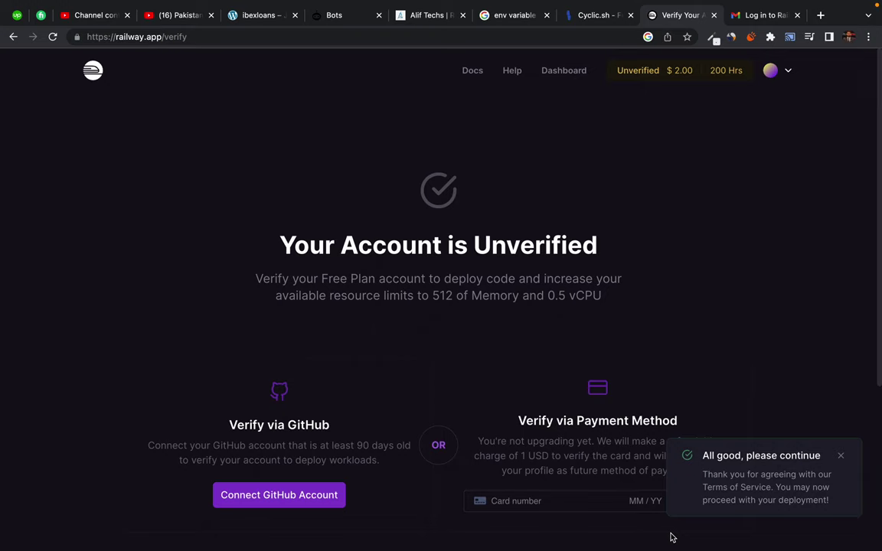
Step: Review the GitHub and payment verification options and try to verify the account by connecting GitHub
scroll(209, 266, "down", 2)
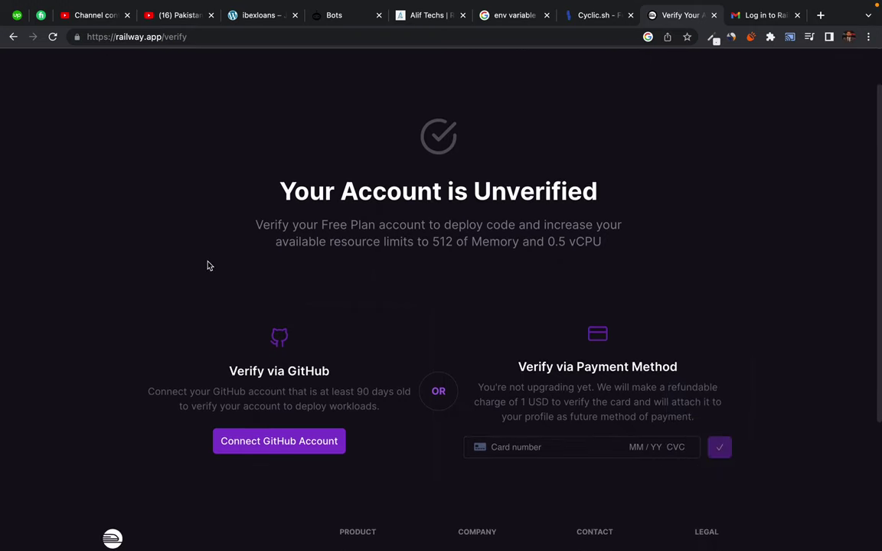
scroll(209, 266, "down", 1)
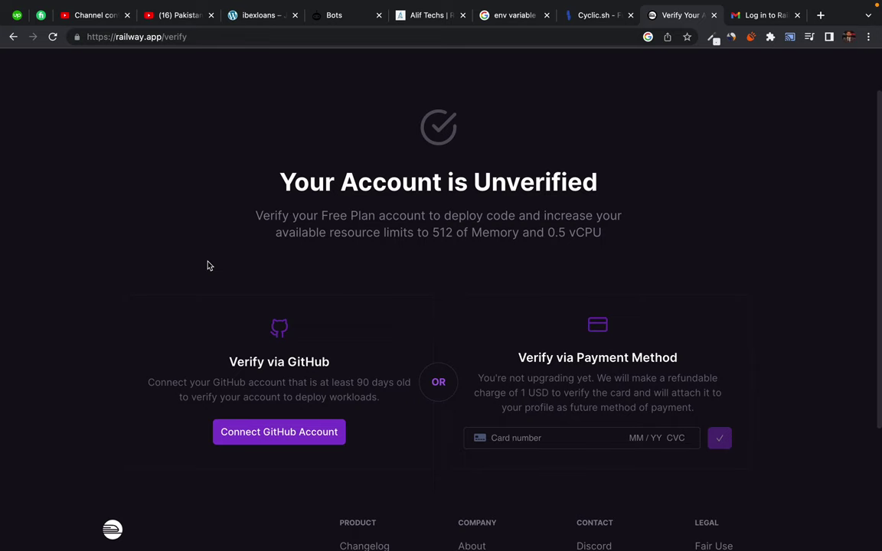
scroll(209, 266, "up", 2)
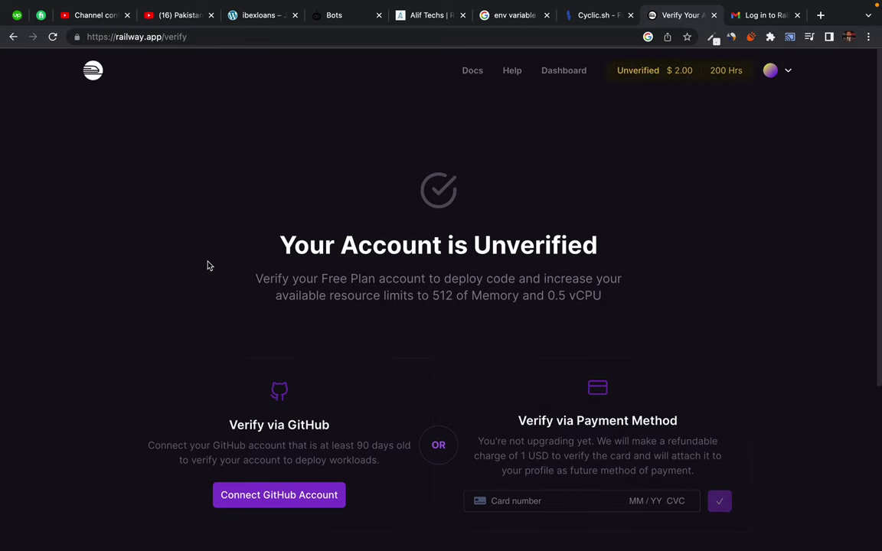
scroll(208, 266, "down", 2)
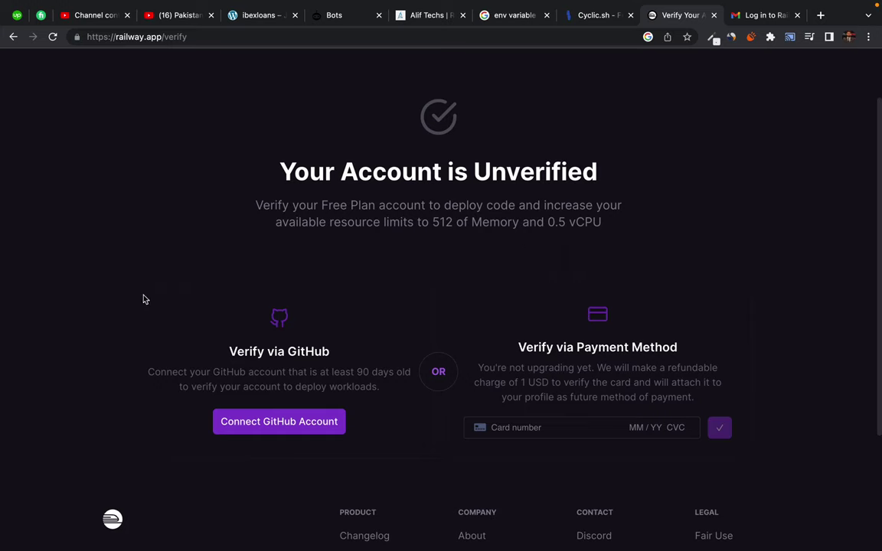
left_click(273, 423)
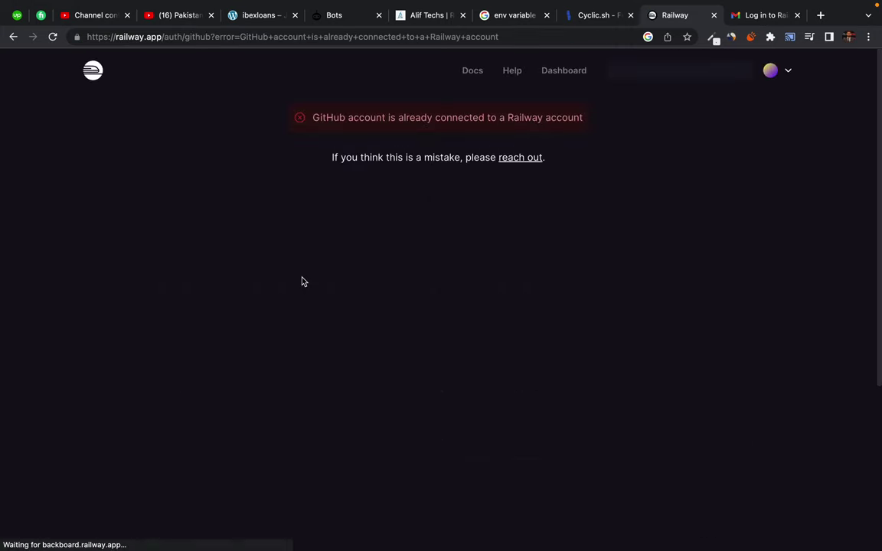
Step: Read the message about the GitHub connection attempt and look through the account menu's options
left_click_drag(326, 119, 573, 119)
left_click(573, 118)
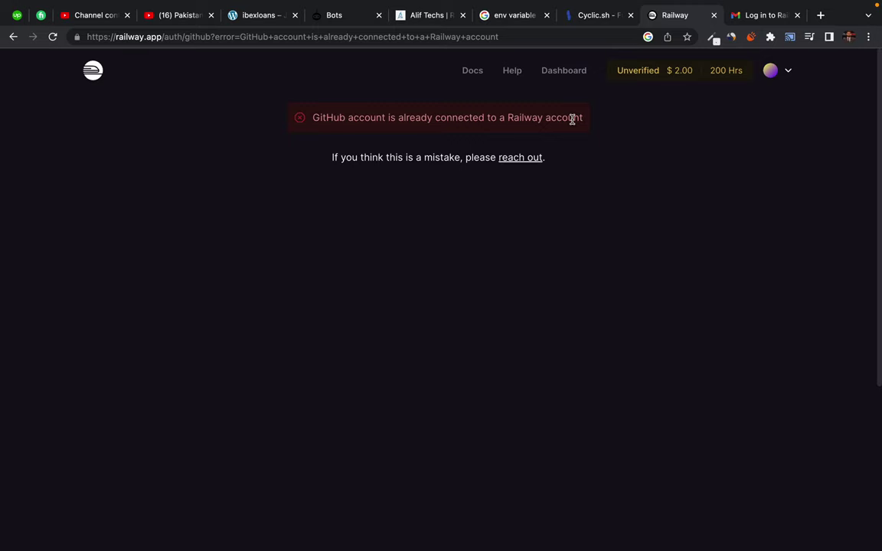
left_click_drag(405, 118, 567, 116)
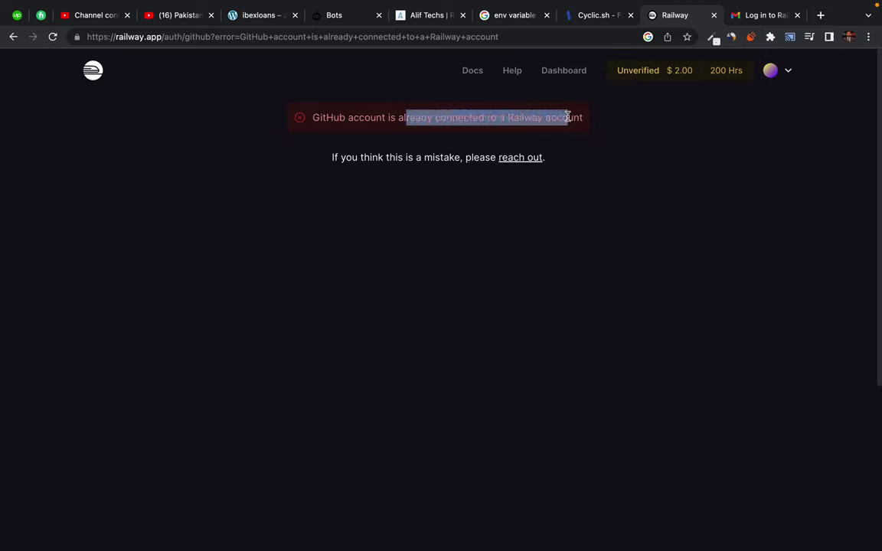
left_click(567, 117)
left_click_drag(334, 120, 505, 121)
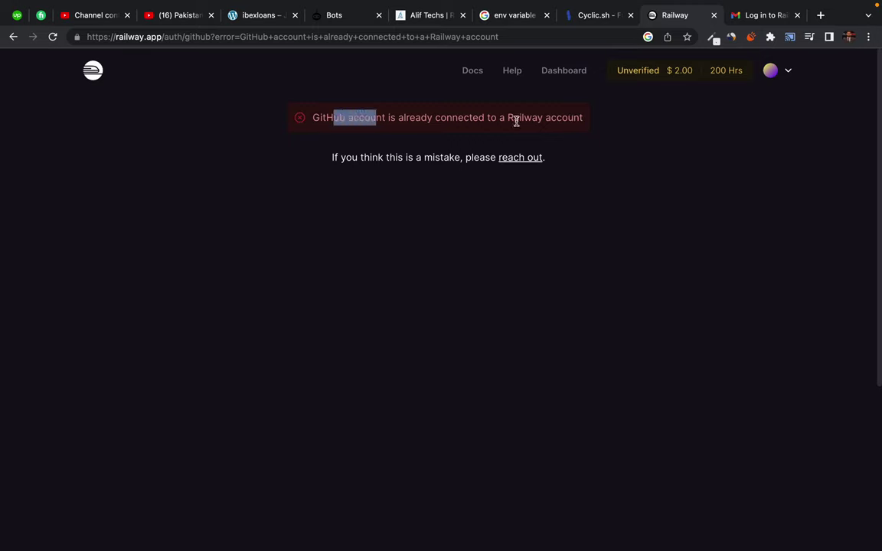
left_click(562, 120)
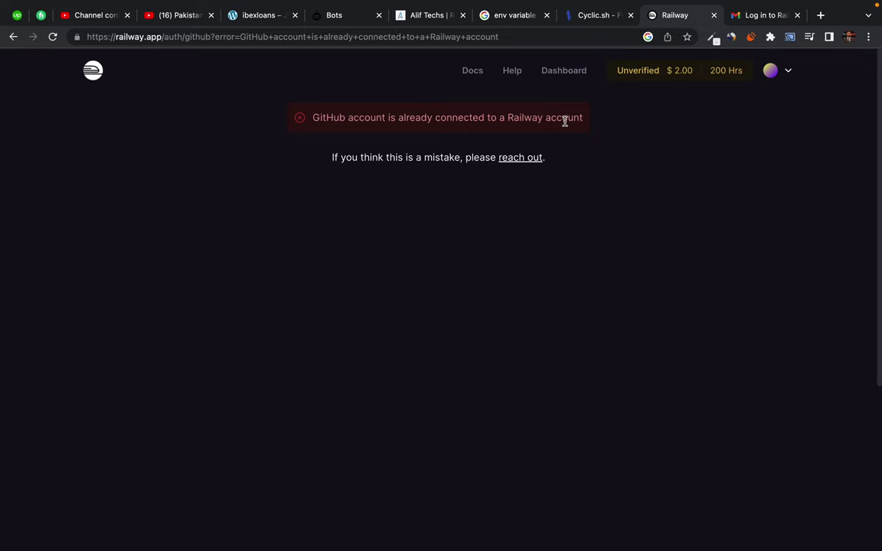
left_click(789, 71)
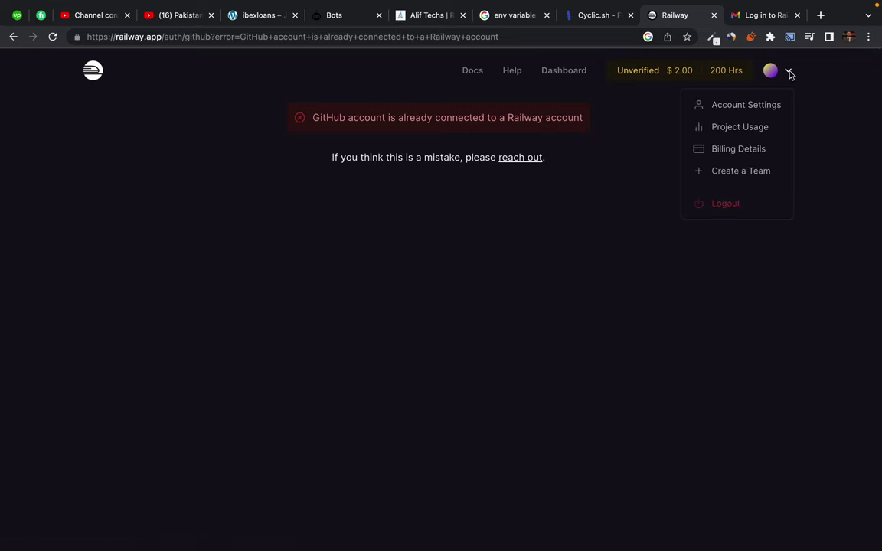
left_click(647, 121)
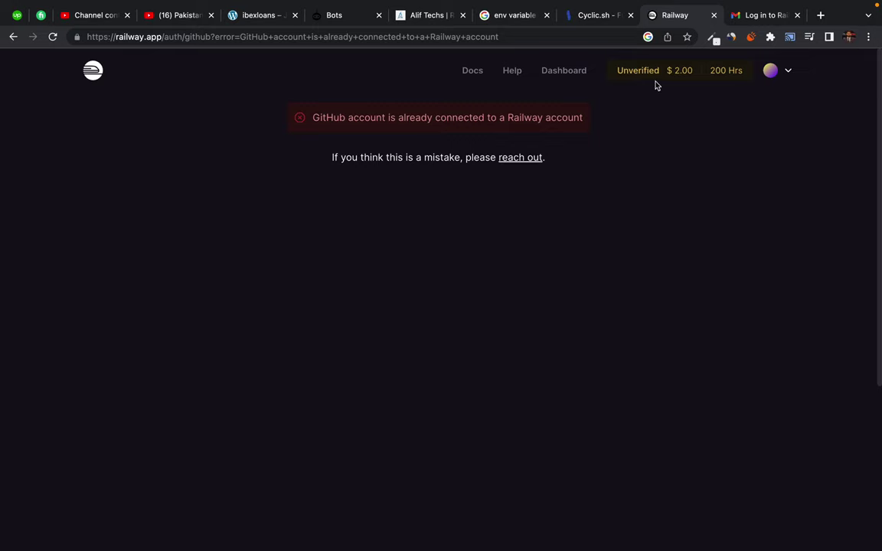
Step: Create a new empty project from the Railway dashboard
left_click(565, 73)
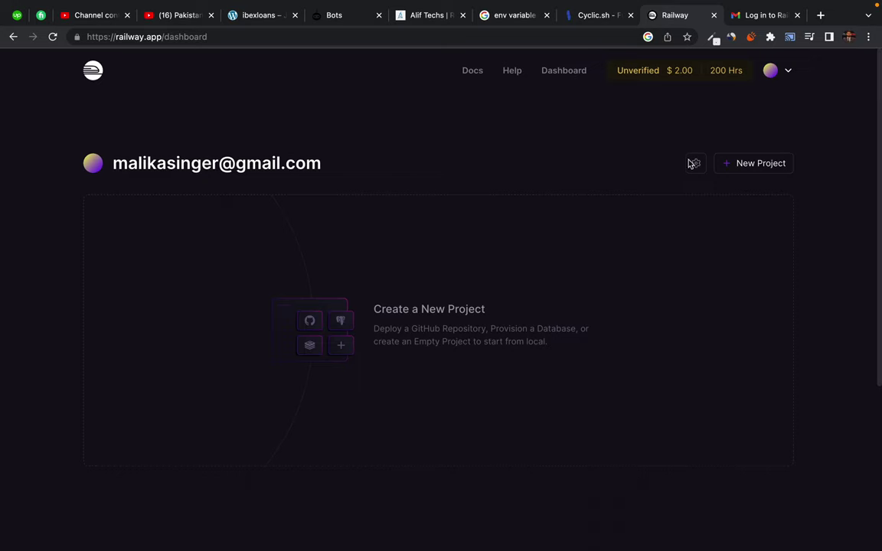
left_click(762, 163)
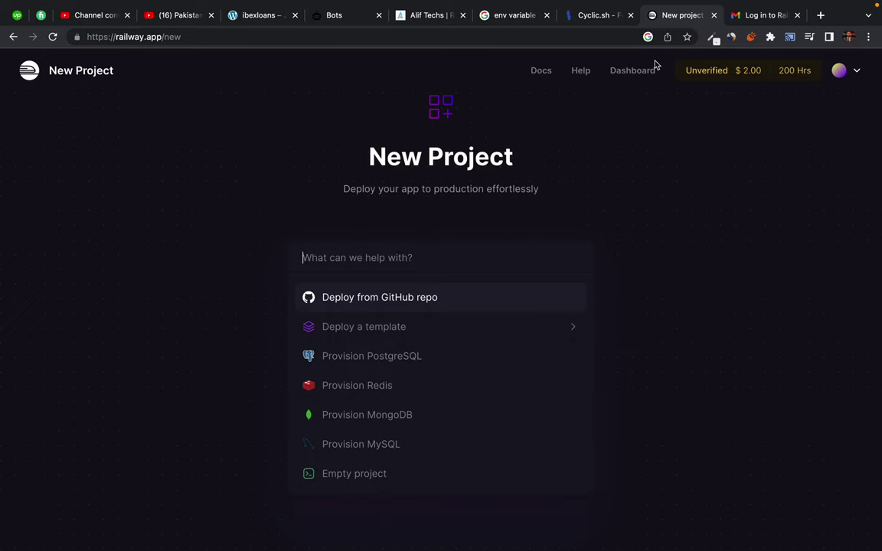
left_click(363, 480)
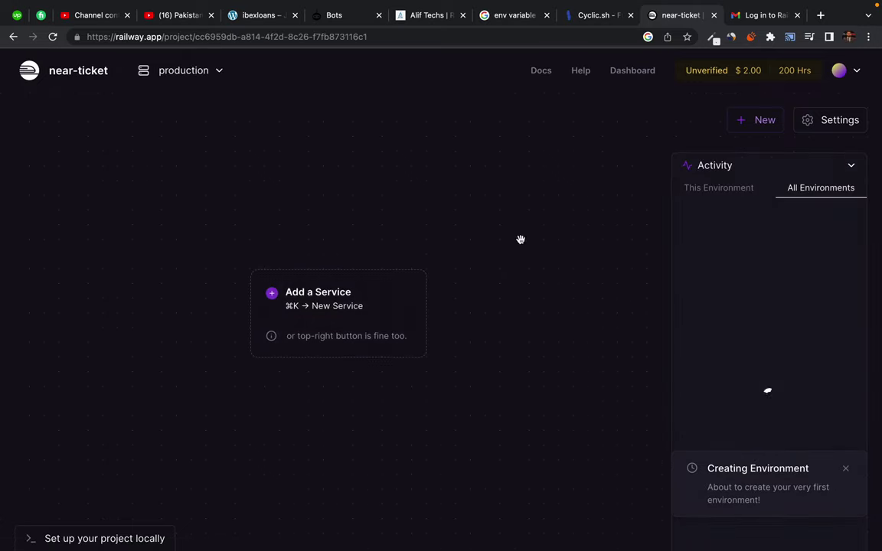
Step: Examine the service types that can be added to the project, browse the available templates, and leave without adding one
left_click(315, 296)
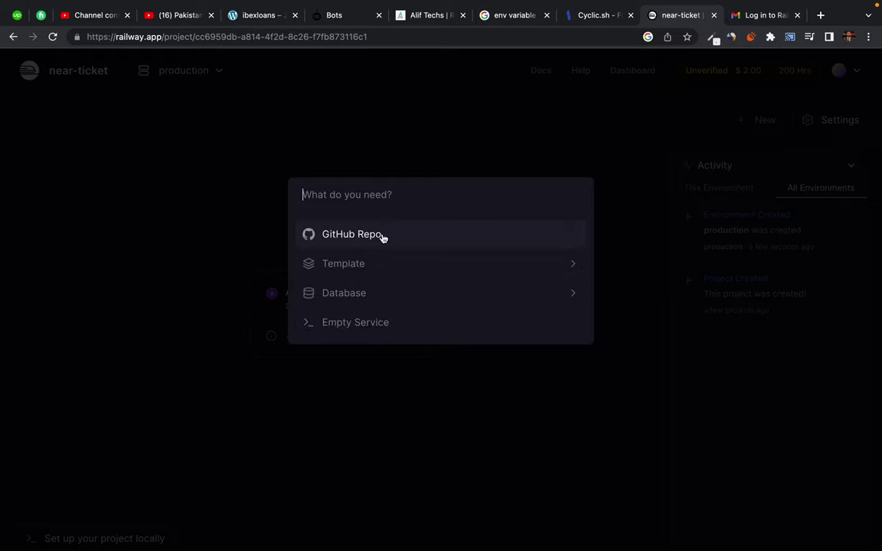
left_click(568, 271)
scroll(418, 349, "down", 5)
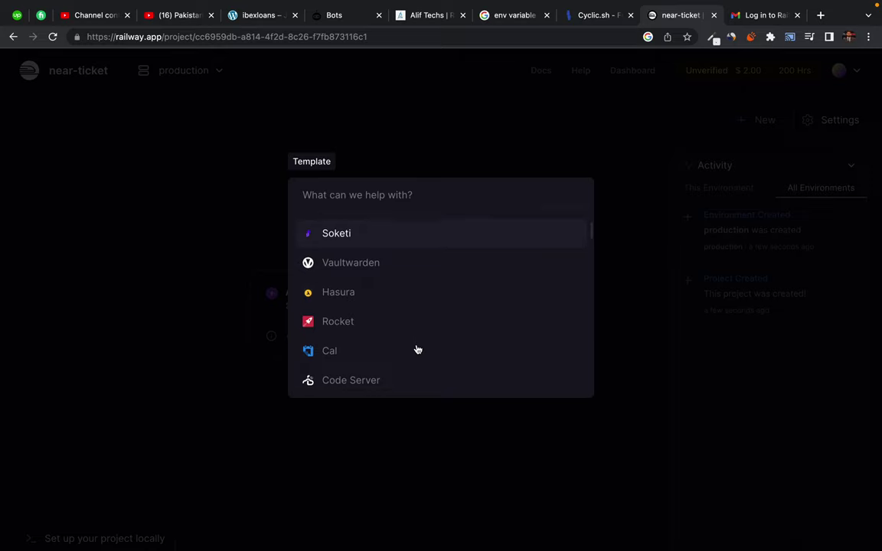
scroll(418, 348, "down", 5)
left_click(179, 197)
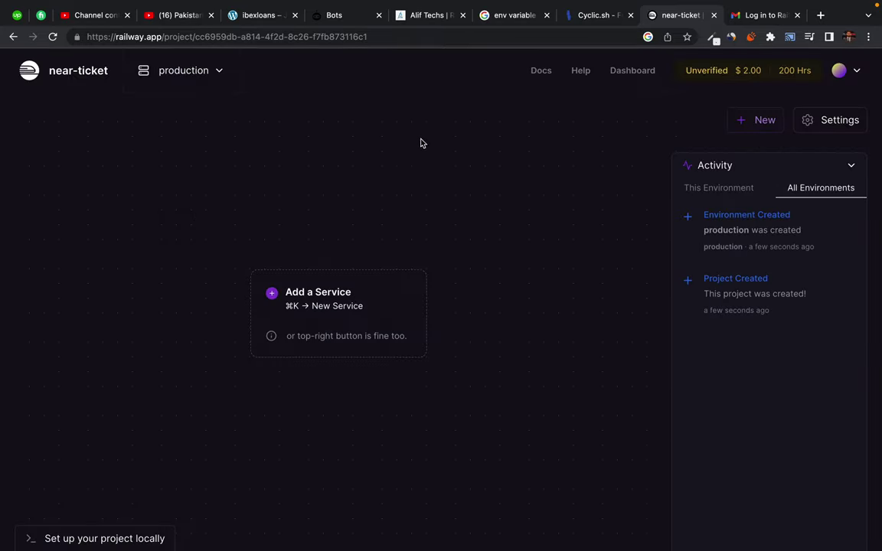
Step: Close the login e-mail page, search the web for "railway app cli" and open the Railway Docs CLI page
left_click(797, 14)
left_click(819, 16)
type("ra")
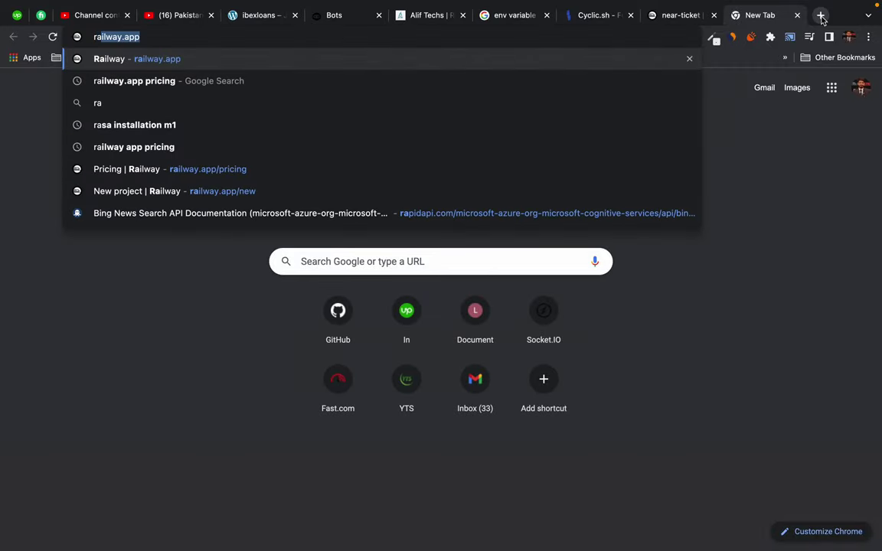
type("ilway app cli")
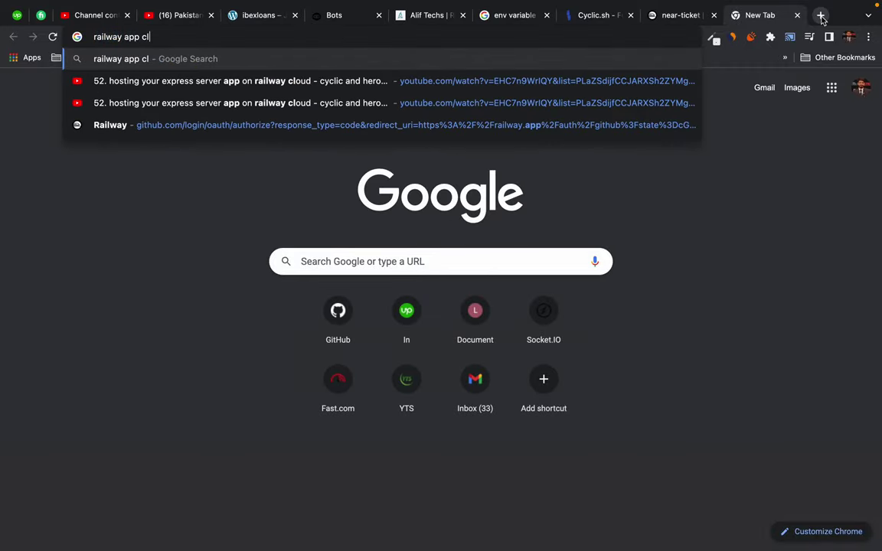
key("Return")
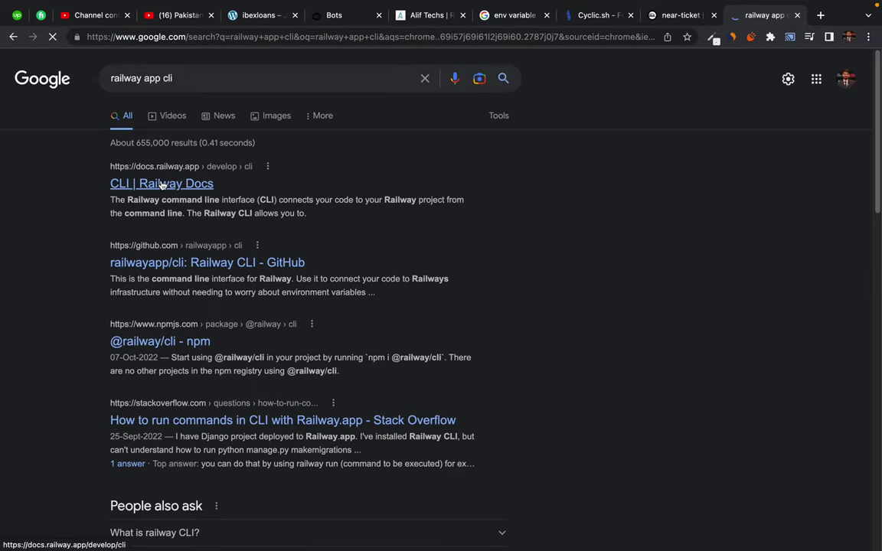
left_click(162, 184)
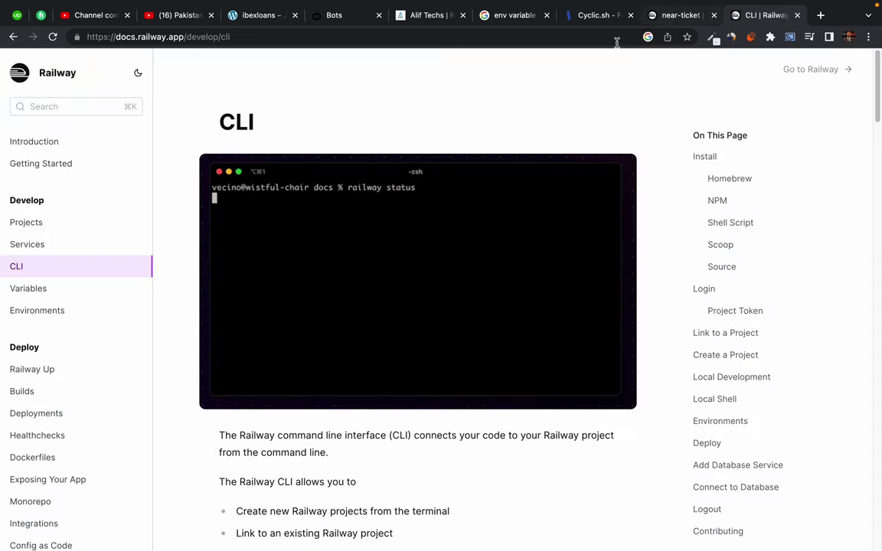
scroll(174, 319, "down", 1)
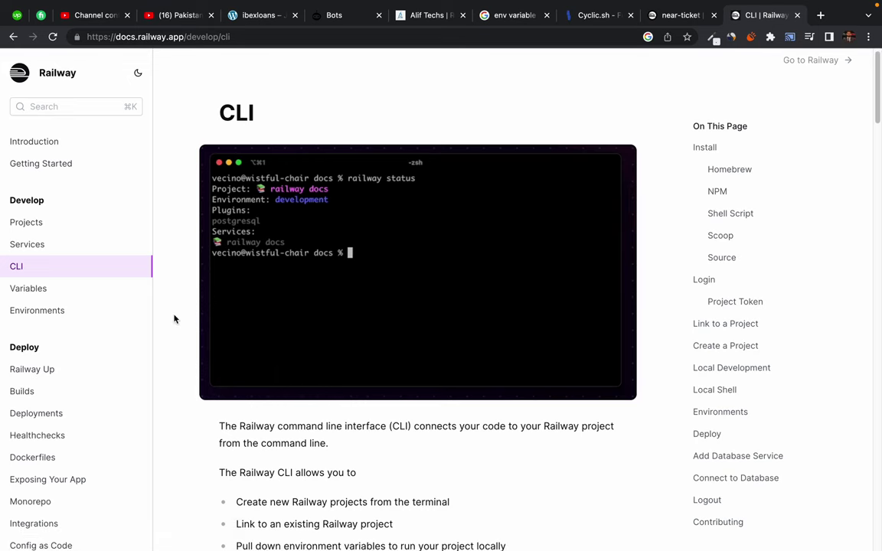
scroll(175, 319, "down", 10)
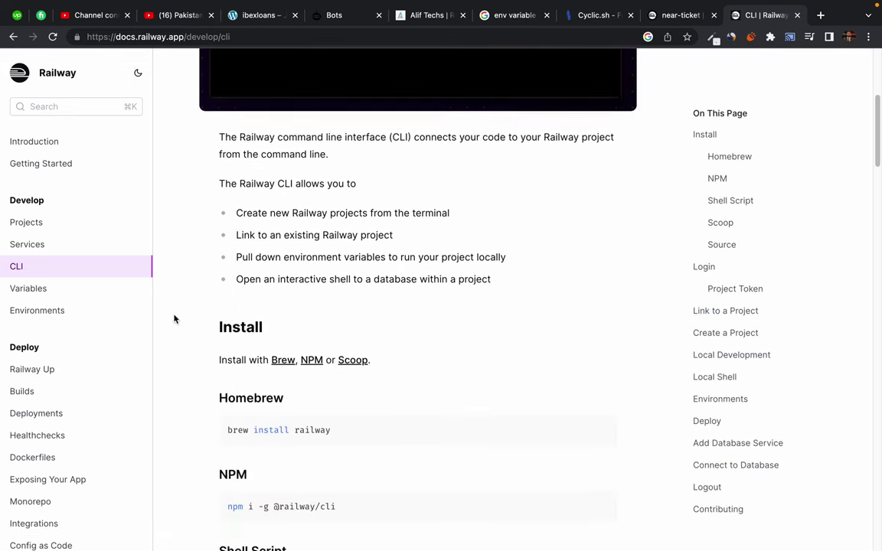
scroll(175, 320, "down", 1)
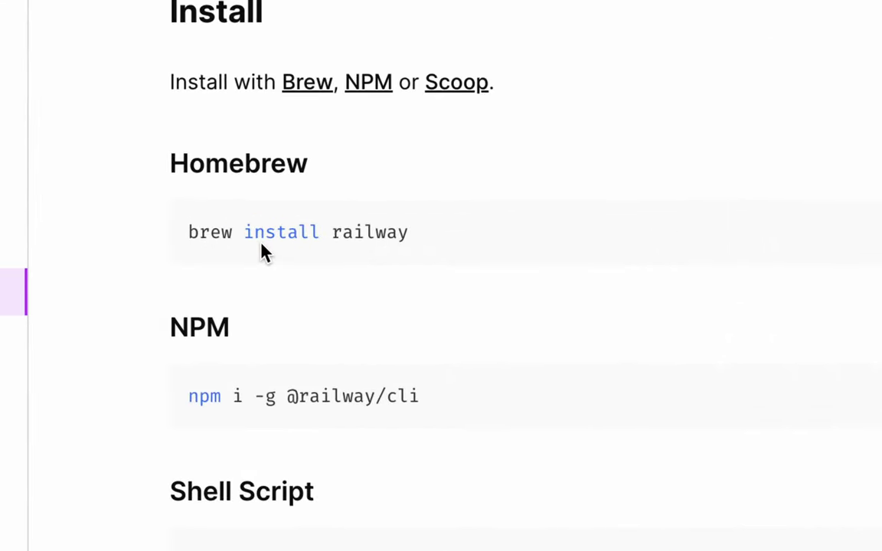
left_click_drag(188, 397, 433, 410)
key("super+c")
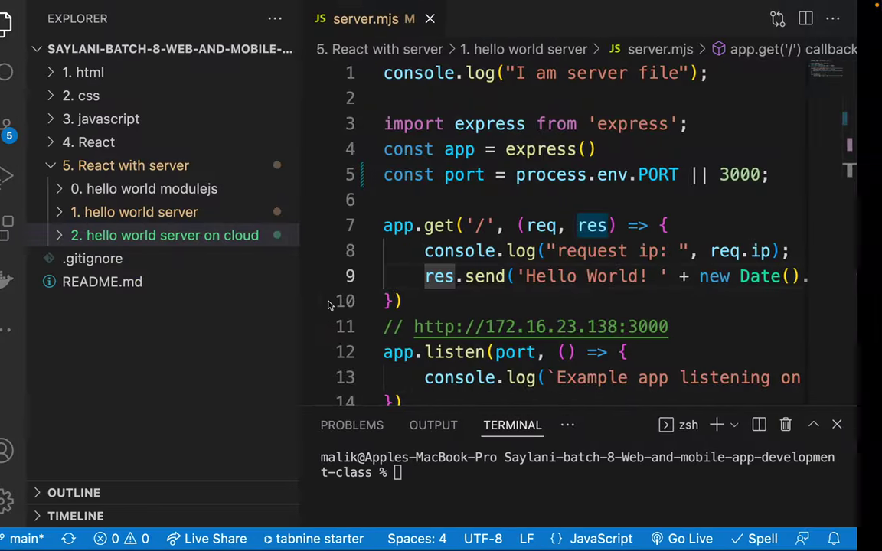
left_click(444, 488)
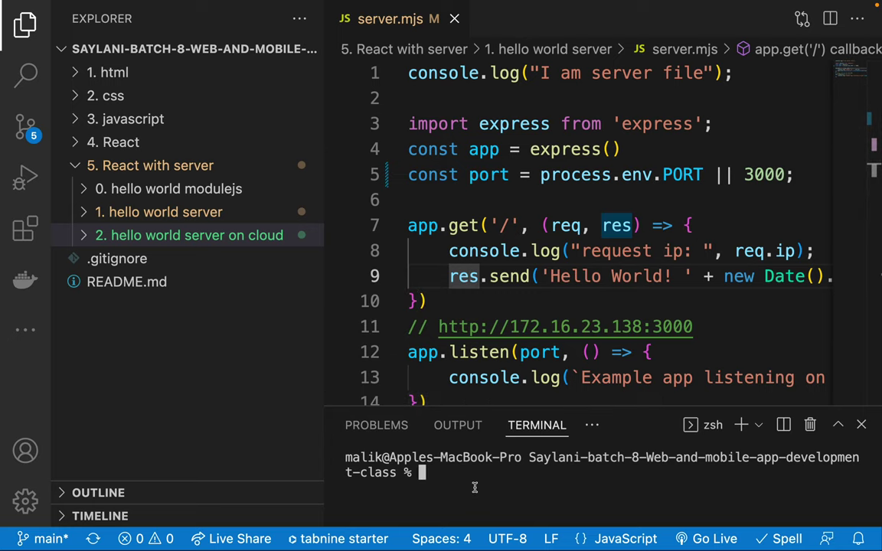
key("super+space")
type("te")
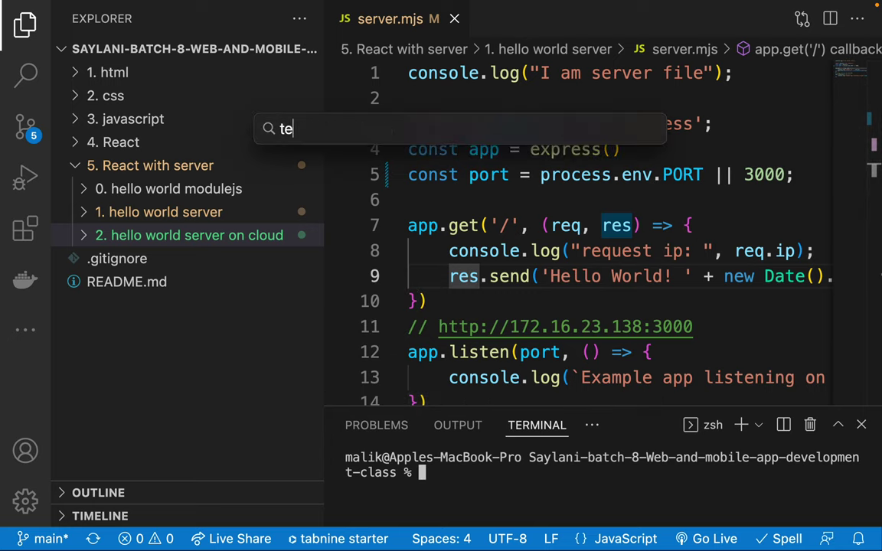
key("Escape")
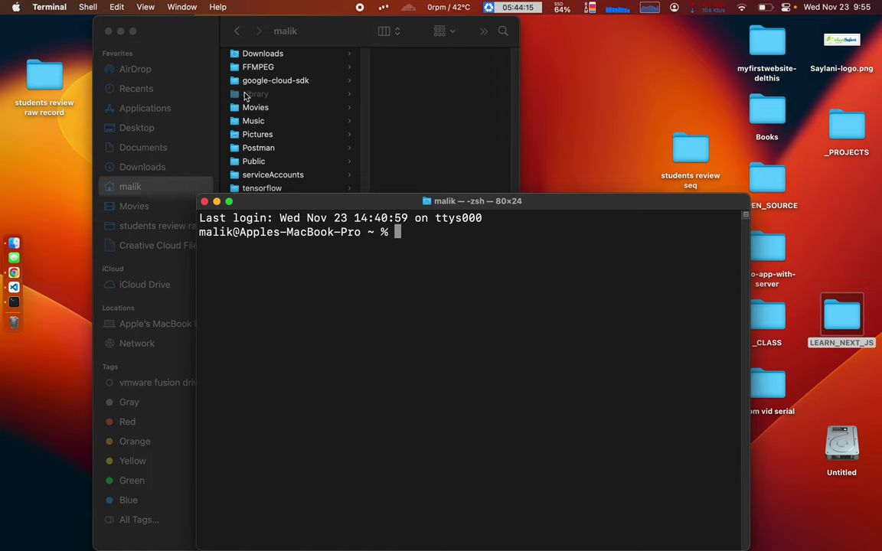
left_click(108, 31)
left_click_drag(293, 200, 246, 98)
key("super+v")
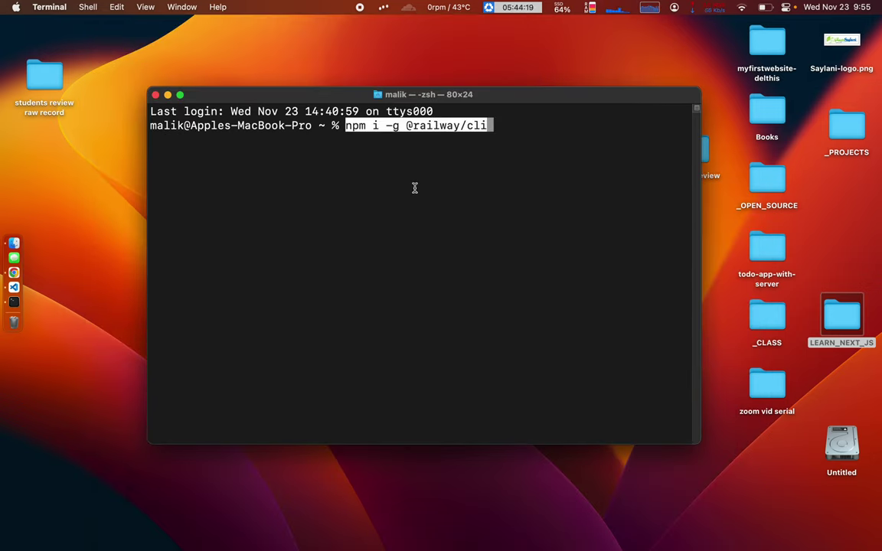
key("Left")
key("Left")
key("Left")
key("Left")
key("Left")
key("Left")
key("Left")
key("Left")
key("Left")
key("Left")
key("Left")
key("Left")
key("Left")
key("Left")
key("Left")
key("Left")
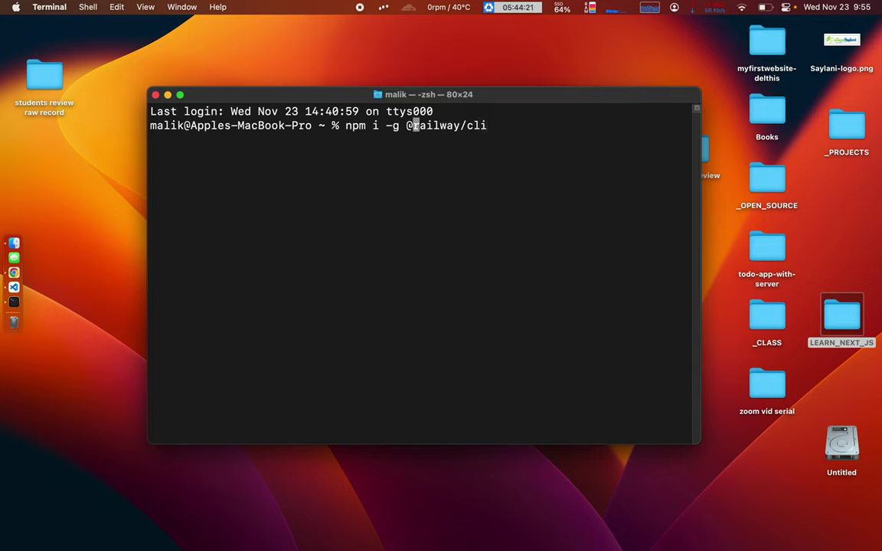
key("Left")
key("Left")
key("Left")
key("Left")
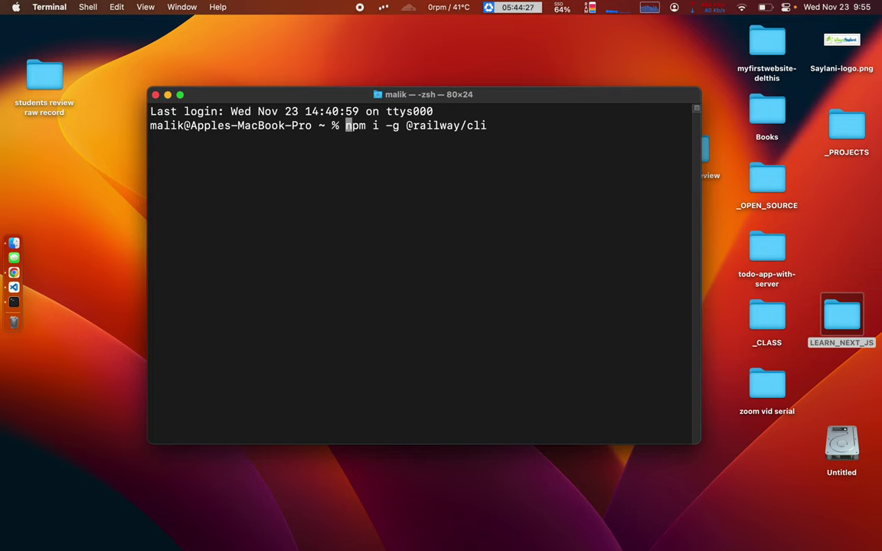
type("sudo")
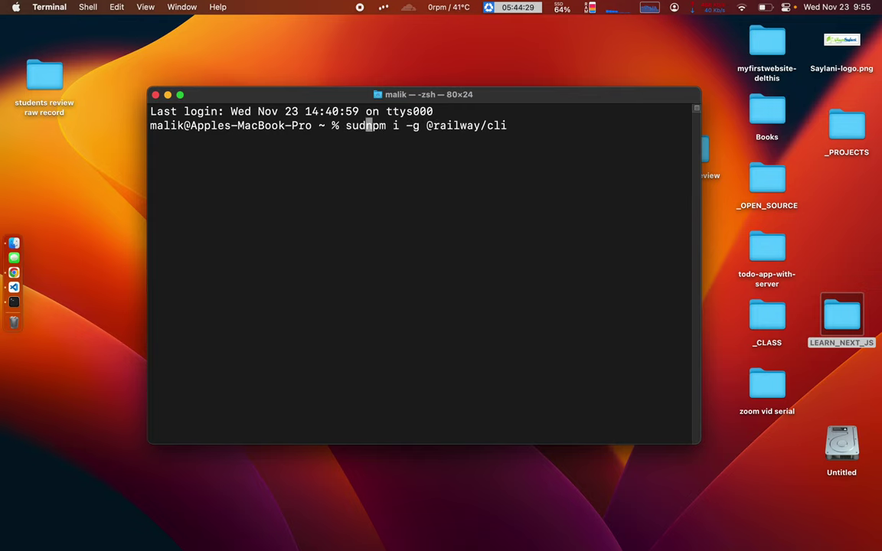
key("Return")
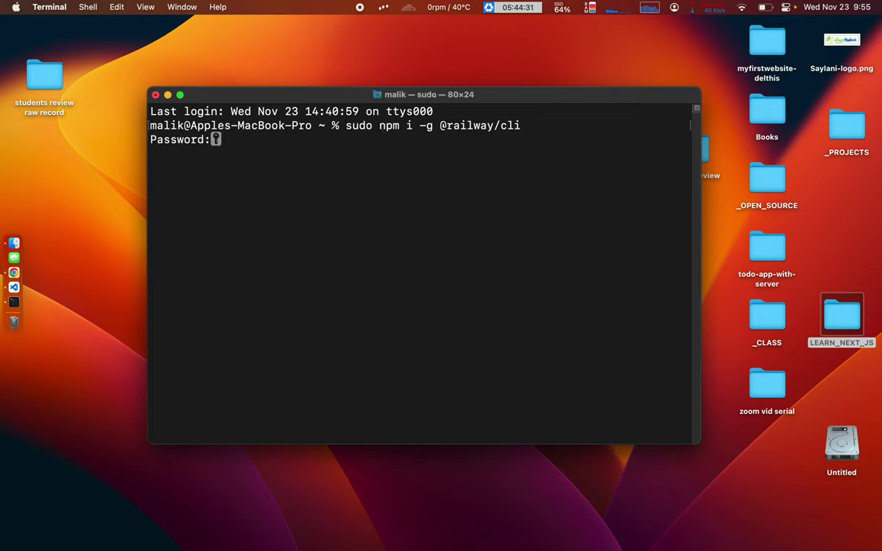
key("Return")
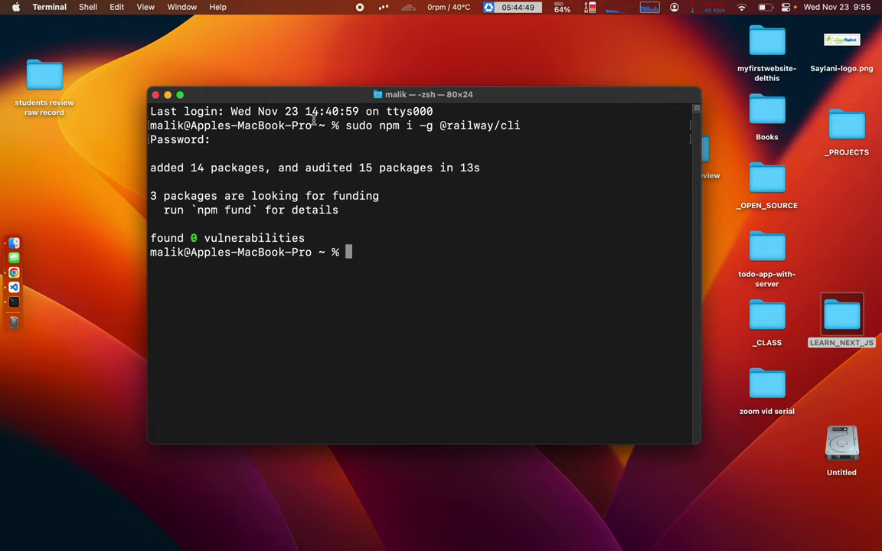
Step: Close the Terminal window, return to VS Code and adjust the height of its integrated terminal
left_click_drag(237, 93, 271, 93)
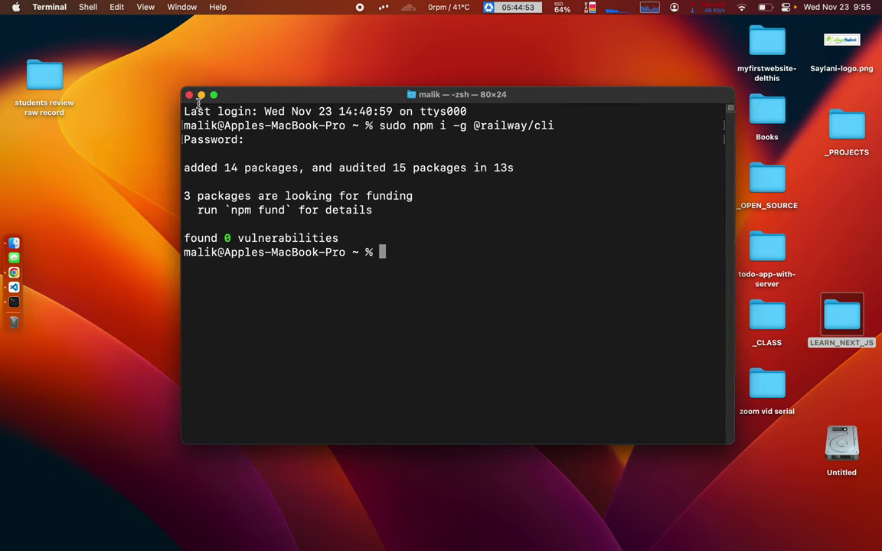
key("super+w")
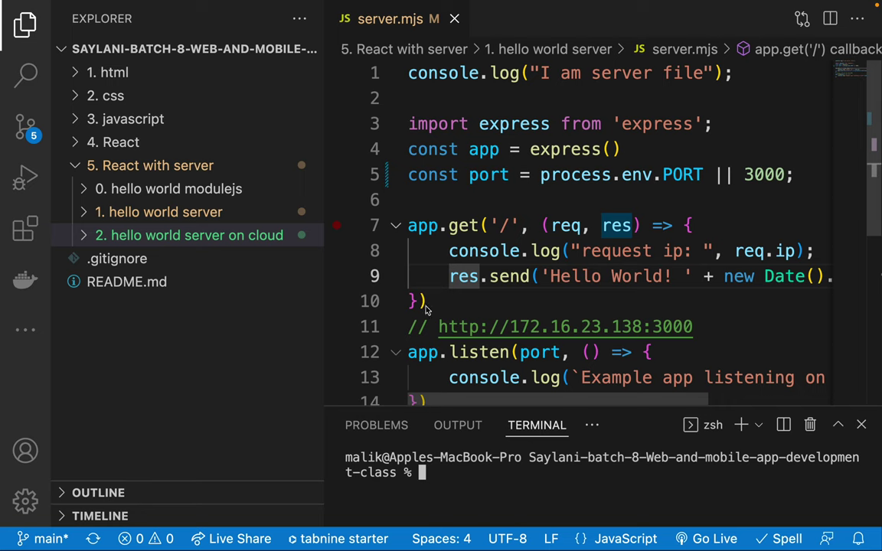
left_click_drag(457, 405, 457, 322)
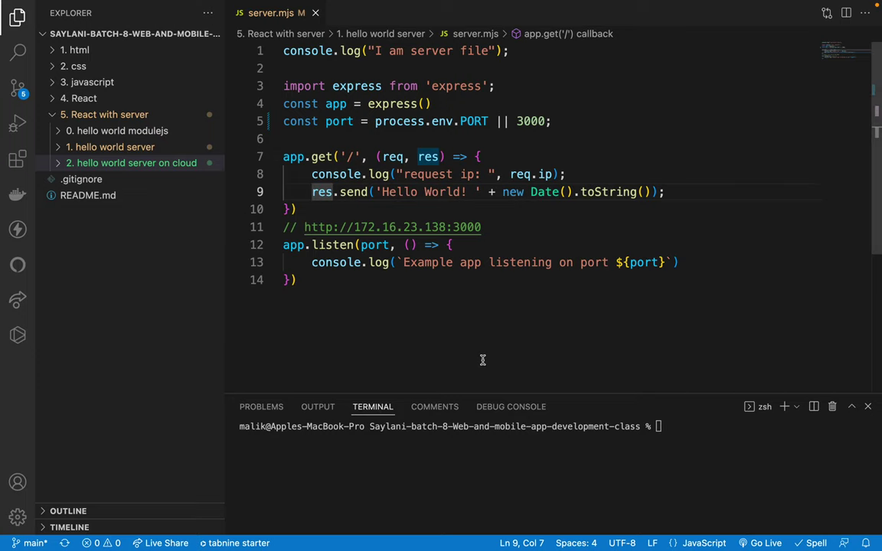
Step: Copy the railway login command from the Login section of the CLI docs and switch back to VS Code
key("ctrl+Right")
scroll(303, 270, "down", 5)
scroll(303, 269, "down", 4)
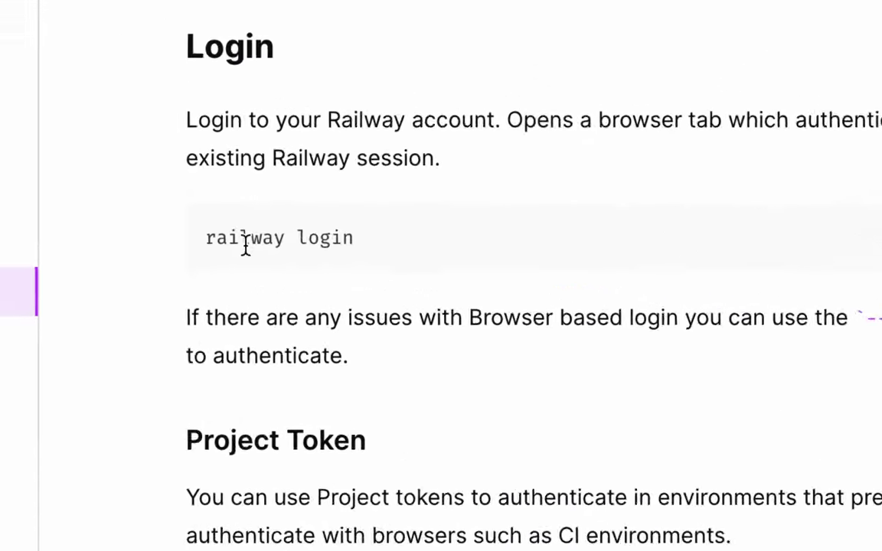
left_click_drag(209, 241, 353, 235)
key("super+c")
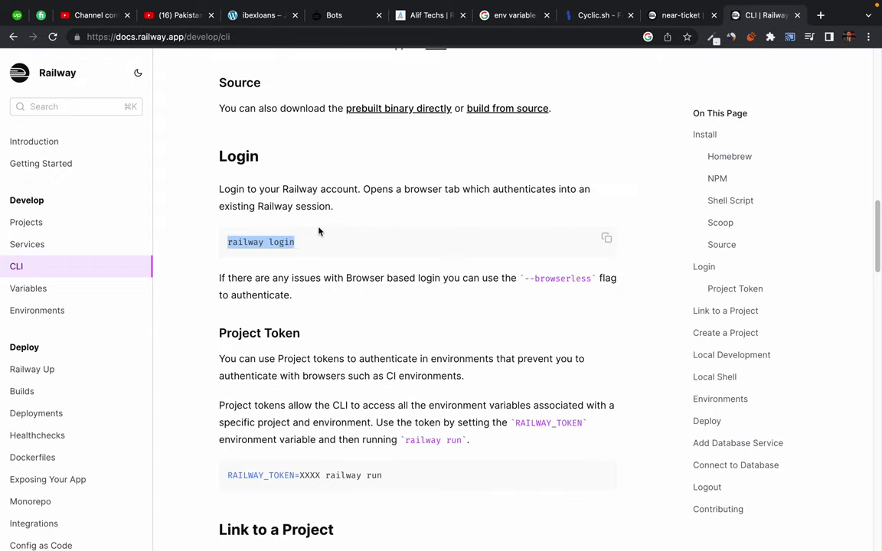
key("super+Tab")
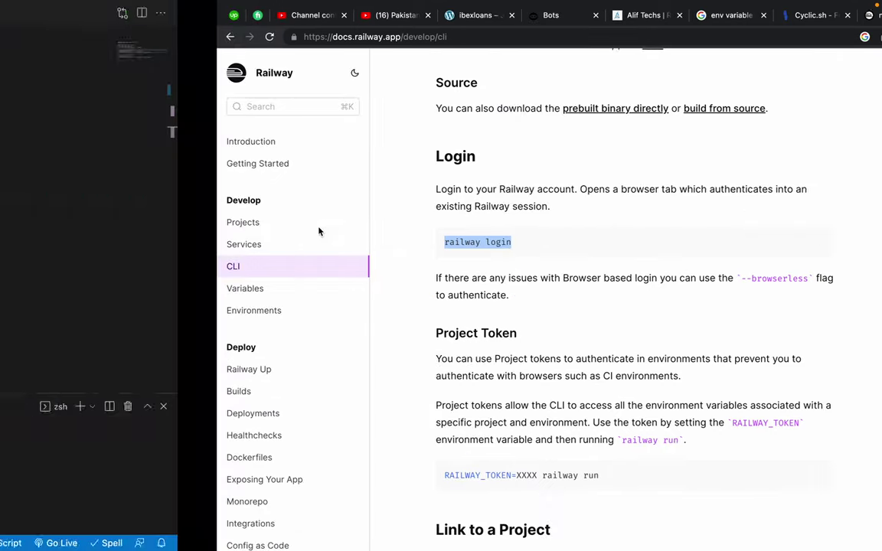
Step: Run railway login in the integrated terminal, authenticate through the browser, check the login in the terminal, and close the login tab
key("super+v")
key("Return")
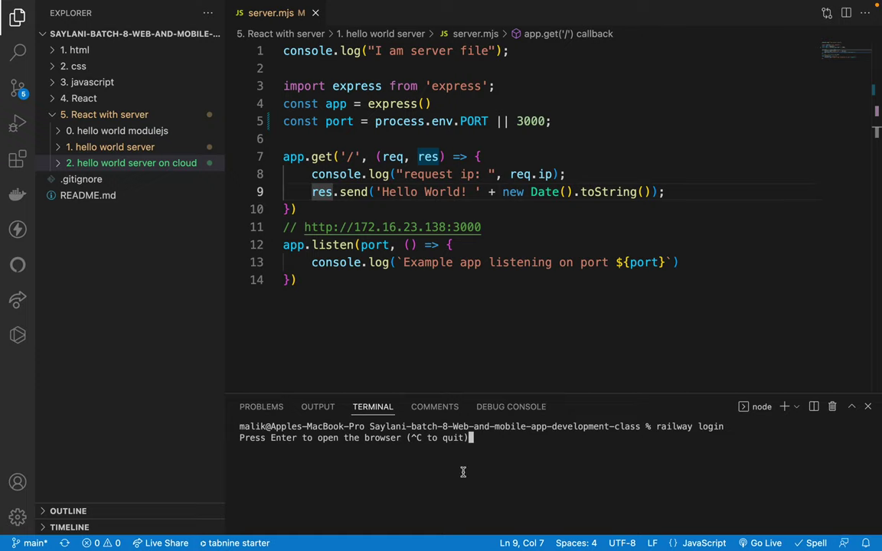
key("Return")
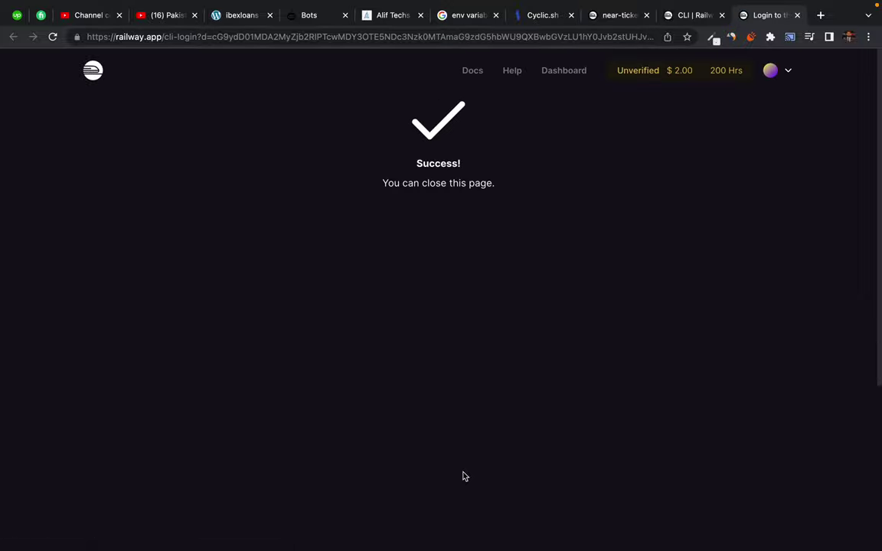
key("ctrl+Left")
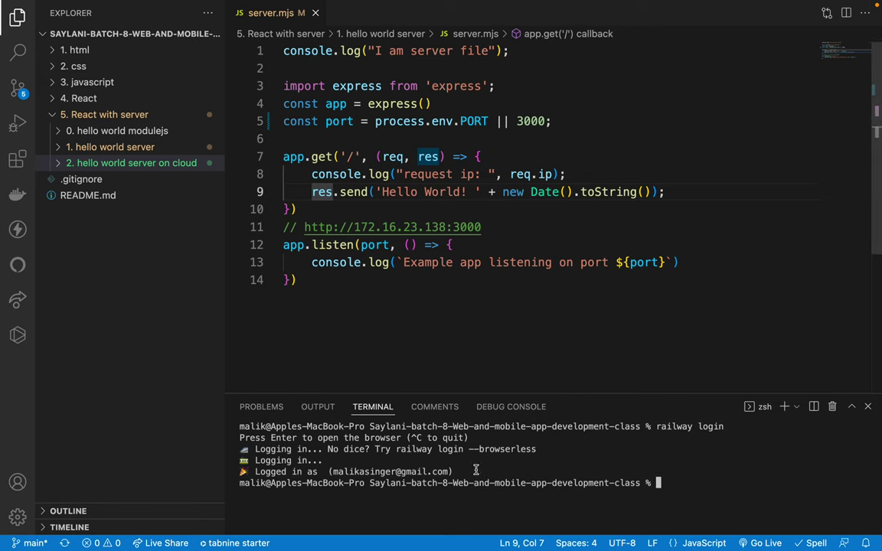
key("ctrl+Right")
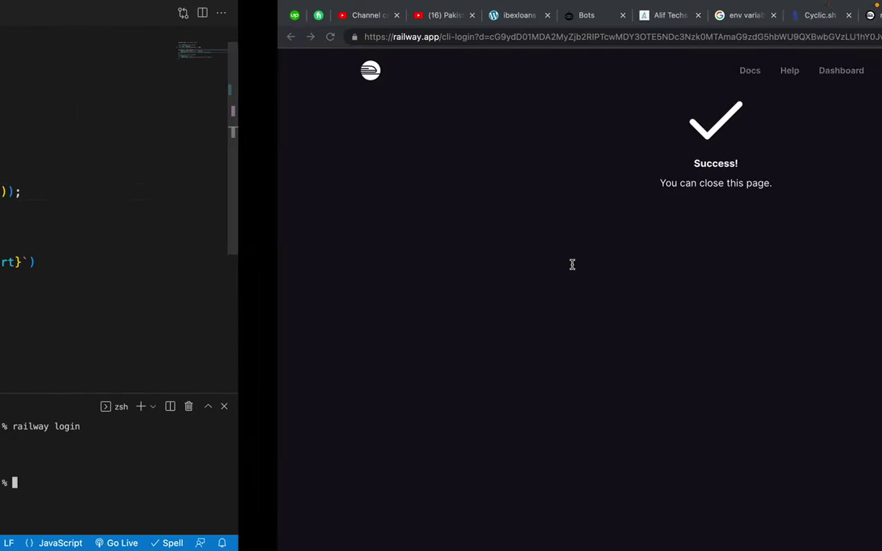
left_click(798, 14)
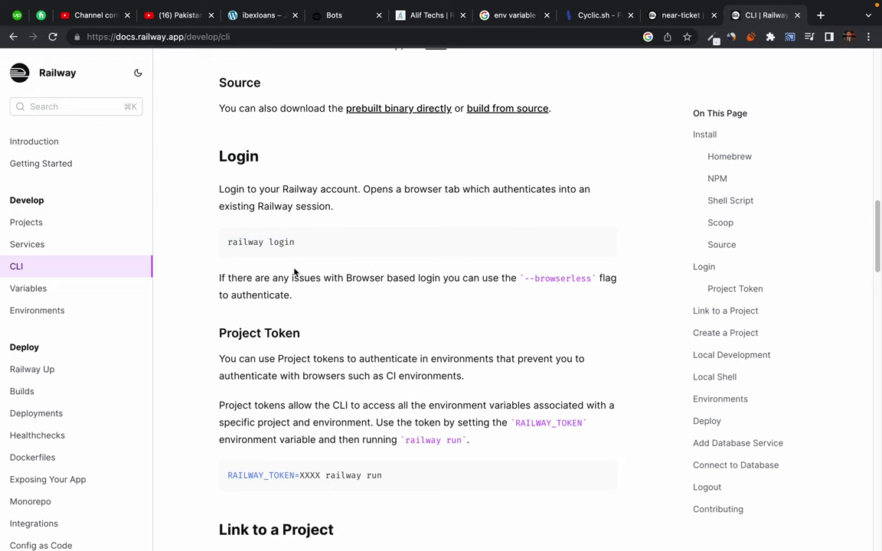
Step: Read the Project Token and Link to a Project sections of the Railway CLI docs, including the RAILWAY_TOKEN example
scroll(291, 307, "down", 5)
scroll(282, 350, "down", 2)
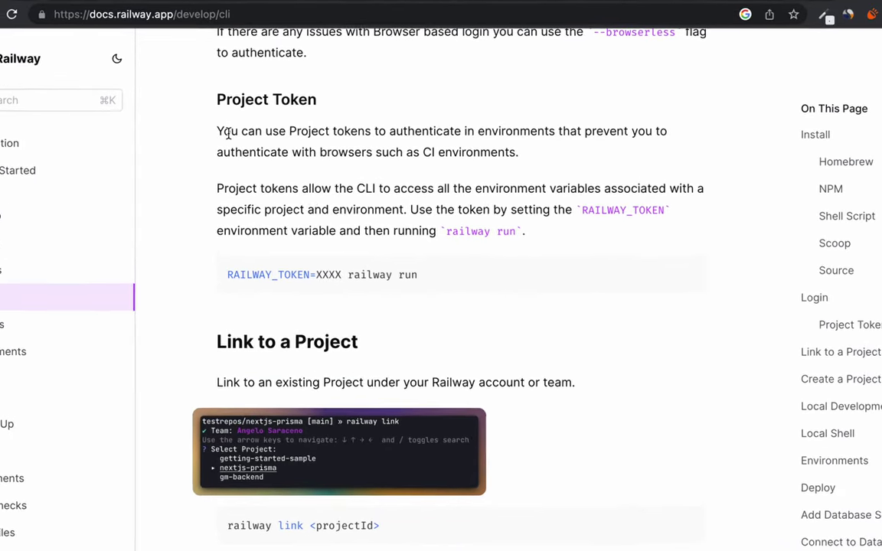
left_click_drag(215, 132, 383, 126)
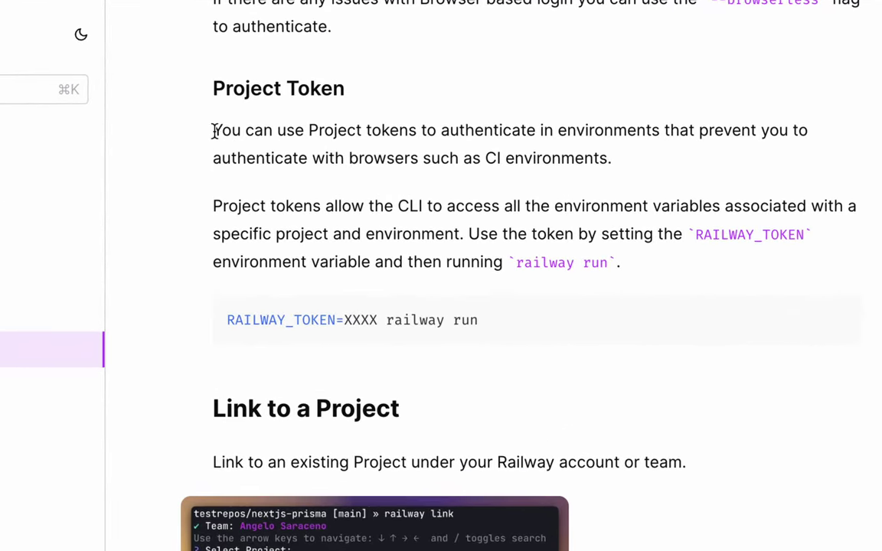
double_click(391, 127)
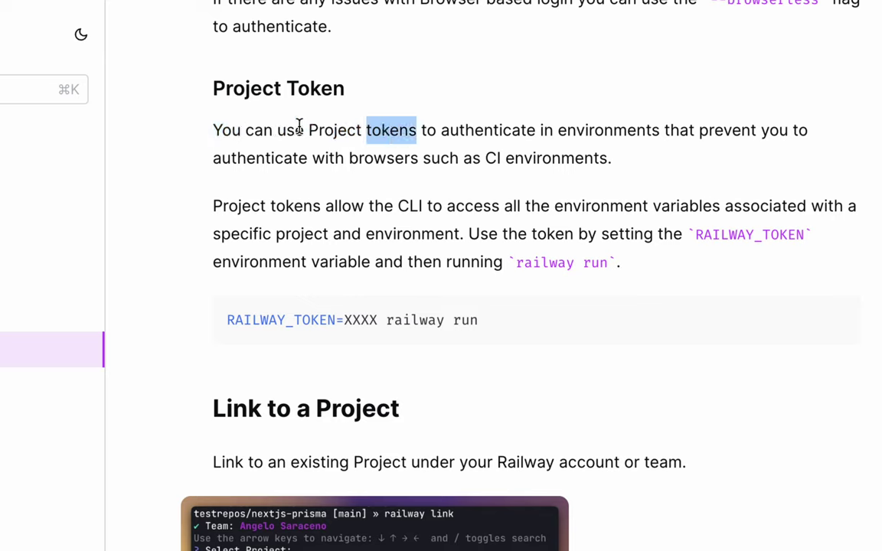
double_click(516, 130)
double_click(609, 130)
double_click(727, 131)
left_click_drag(266, 173, 494, 157)
left_click(548, 165)
scroll(306, 255, "down", 2)
double_click(256, 248)
left_click(356, 247)
double_click(359, 247)
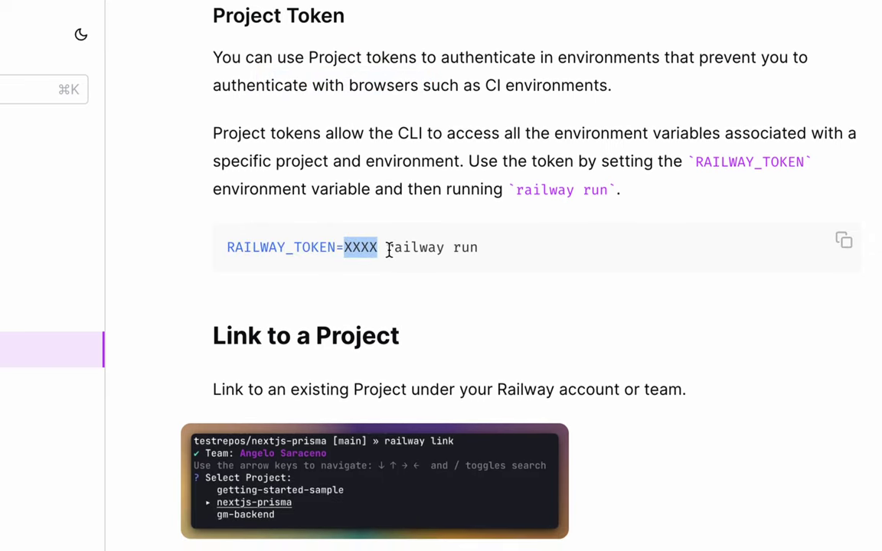
left_click_drag(387, 249, 516, 252)
left_click(460, 251)
scroll(386, 291, "down", 4)
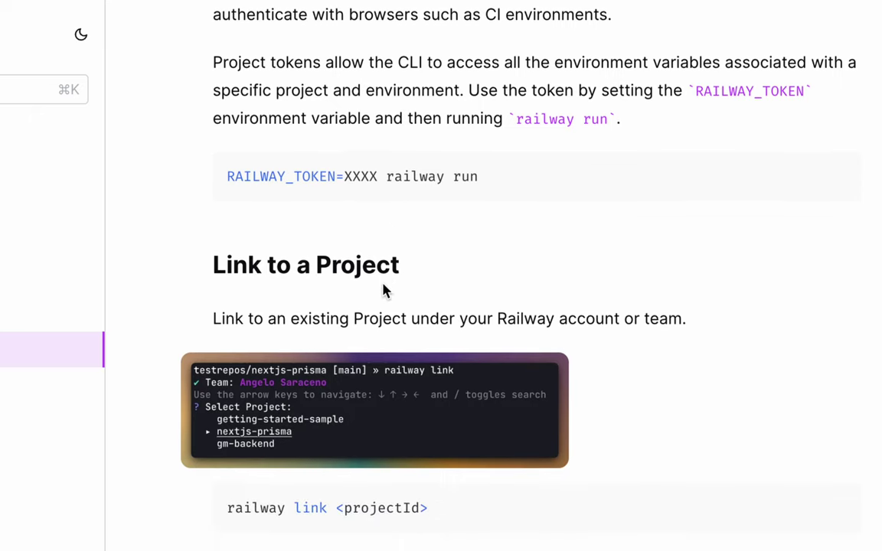
scroll(385, 289, "down", 9)
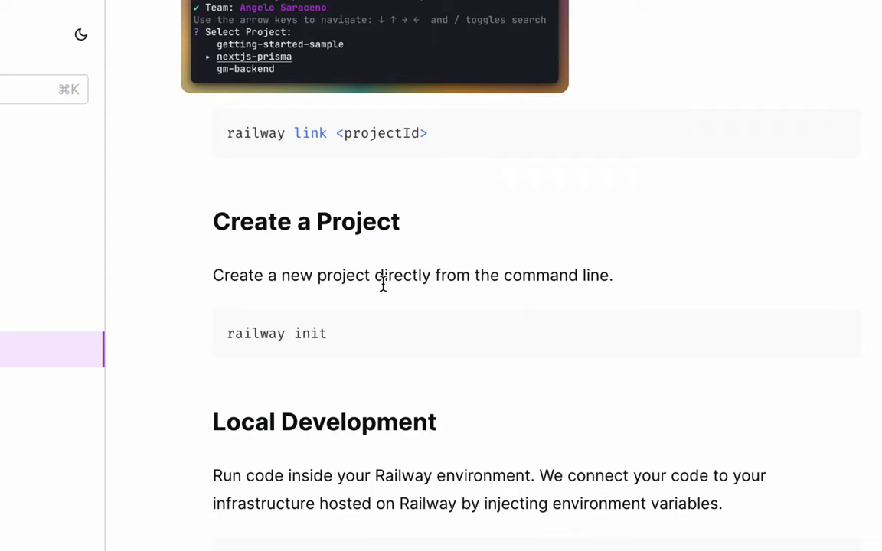
scroll(383, 285, "down", 1)
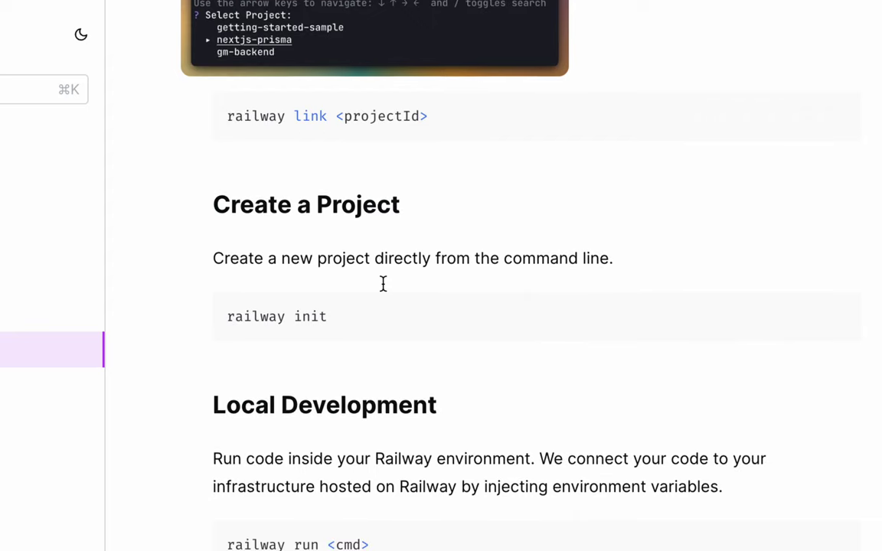
Step: Look up the command in the docs' Create a Project section, switch to VS Code and run railway init in the terminal
left_click_drag(215, 205, 425, 213)
left_click(262, 269)
left_click_drag(227, 317, 392, 326)
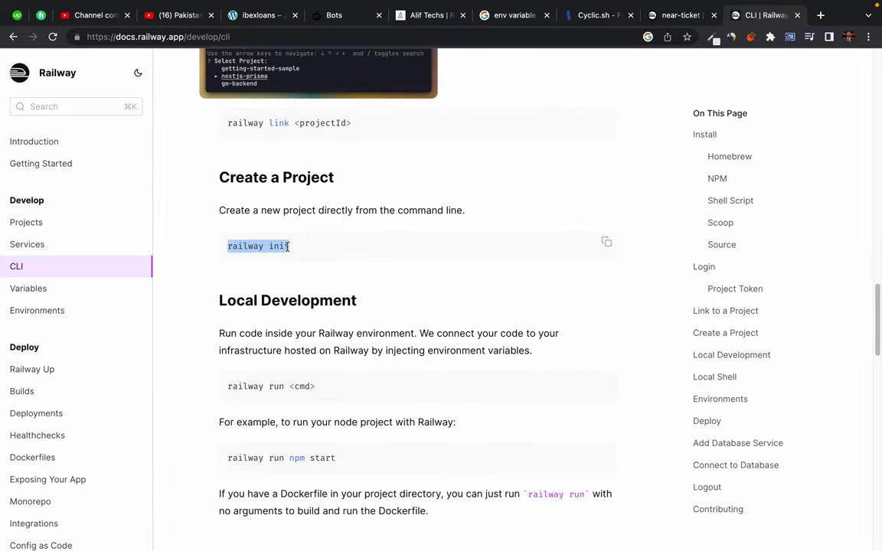
key("super+Tab")
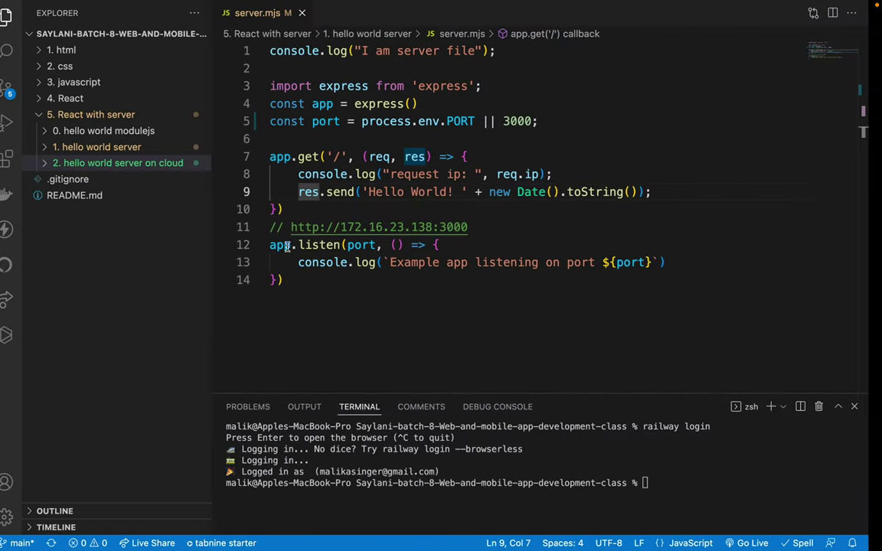
type("railway in")
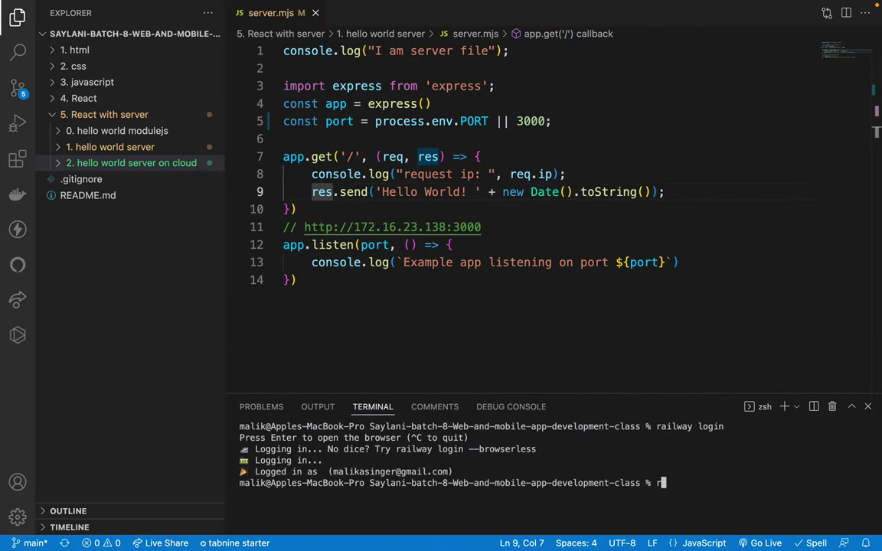
type("it")
key("Return")
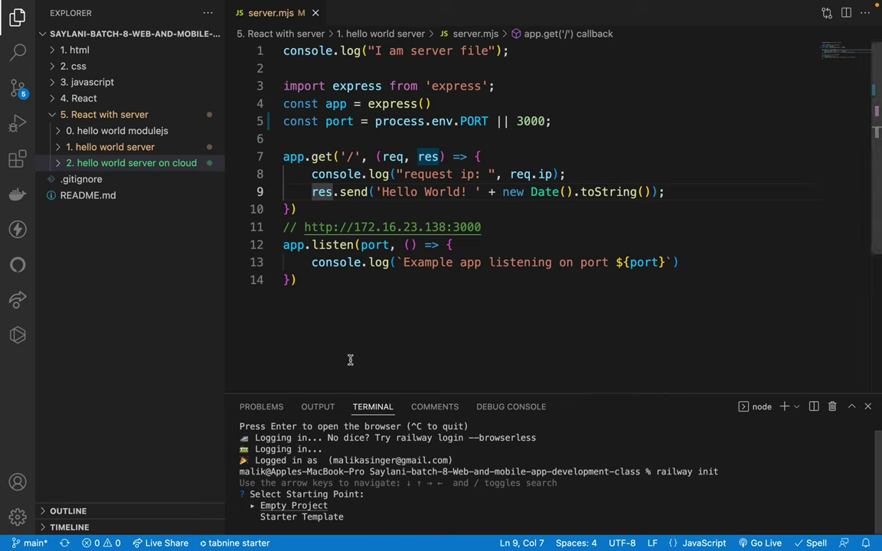
Step: Compare the two starting points offered by railway init and choose Empty Project
key("Down")
key("Up")
key("Down")
key("Up")
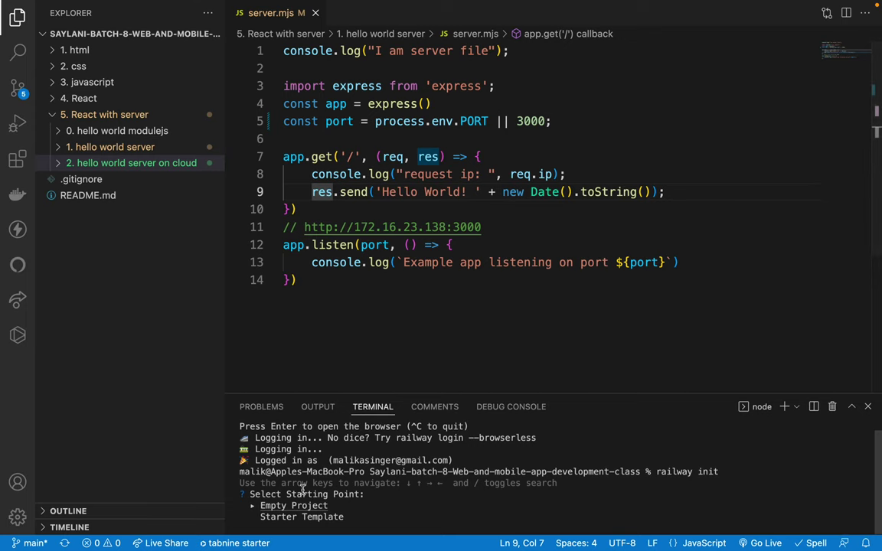
key("Down")
key("Up")
key("Down")
key("Up")
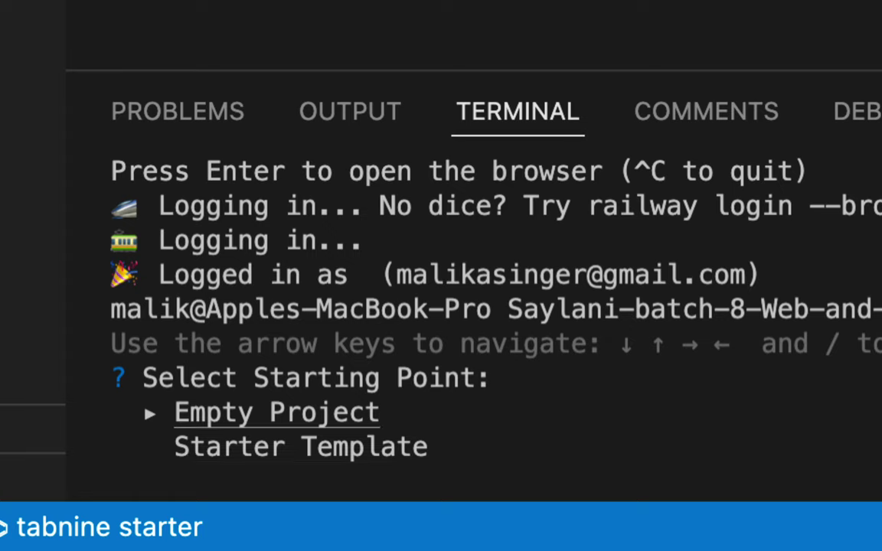
key("Return")
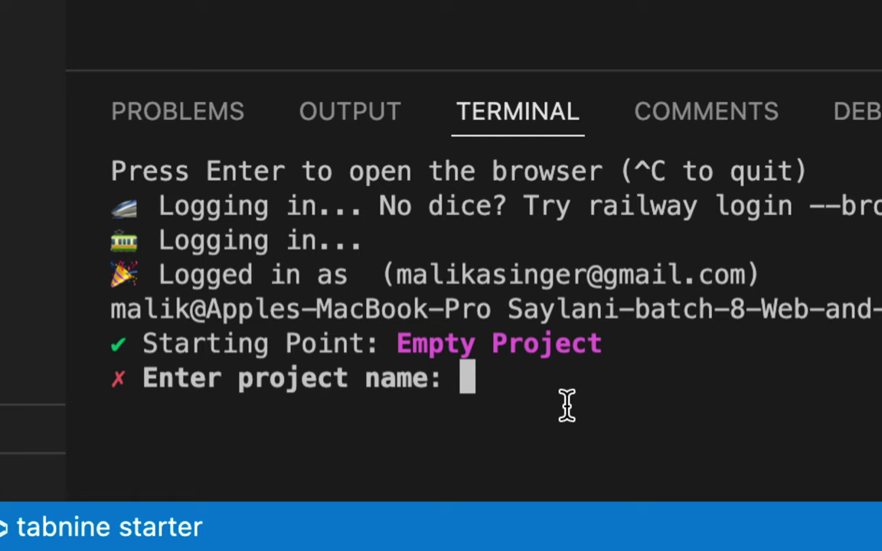
Step: Name the new Railway project hello-express and create it
type("hello-")
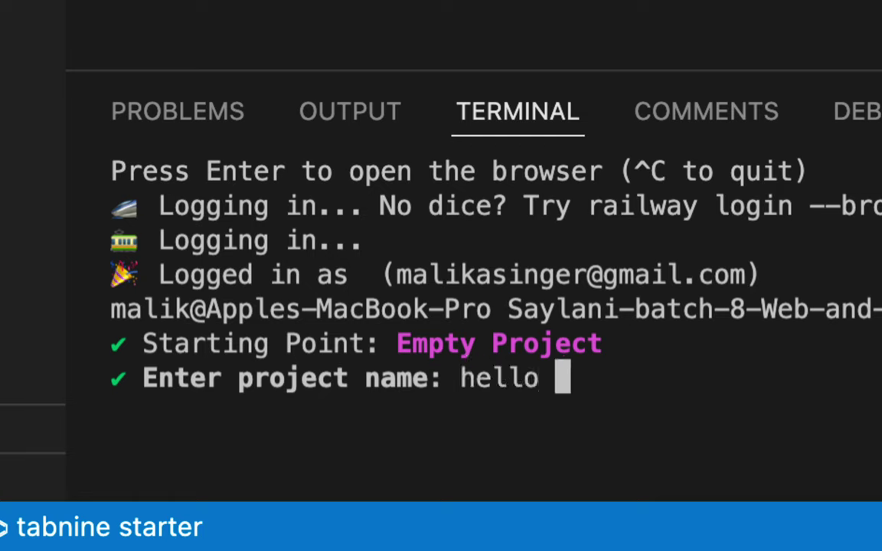
type("express")
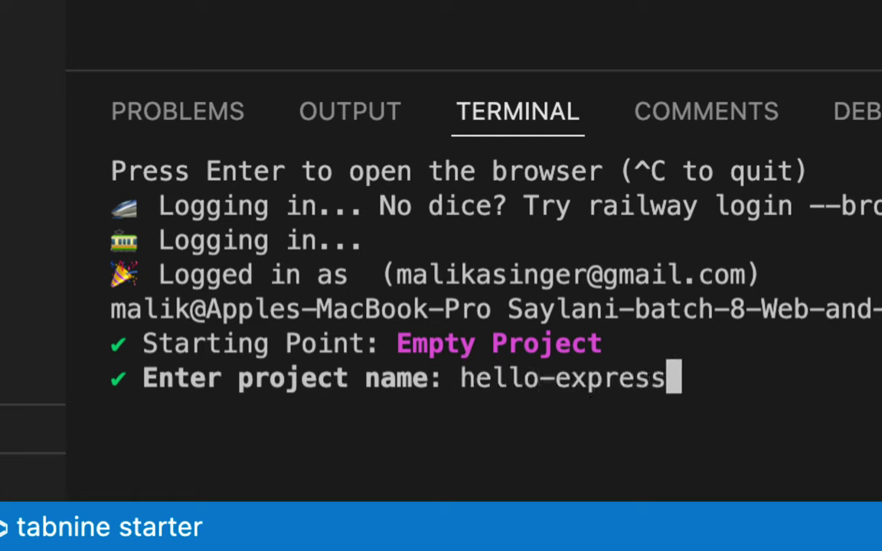
key("Return")
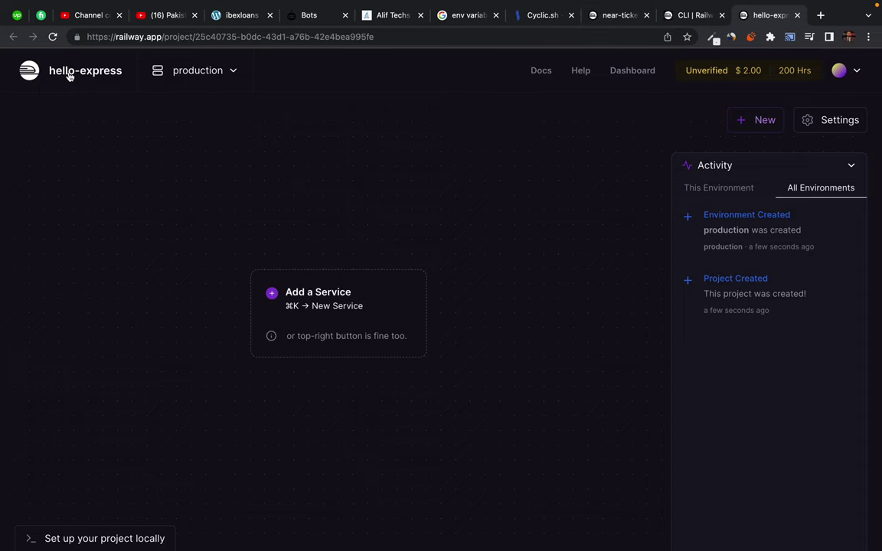
Step: Open the hello-express project from the Railway dashboard, browse the templates offered for a new service, and dismiss the list
left_click(631, 71)
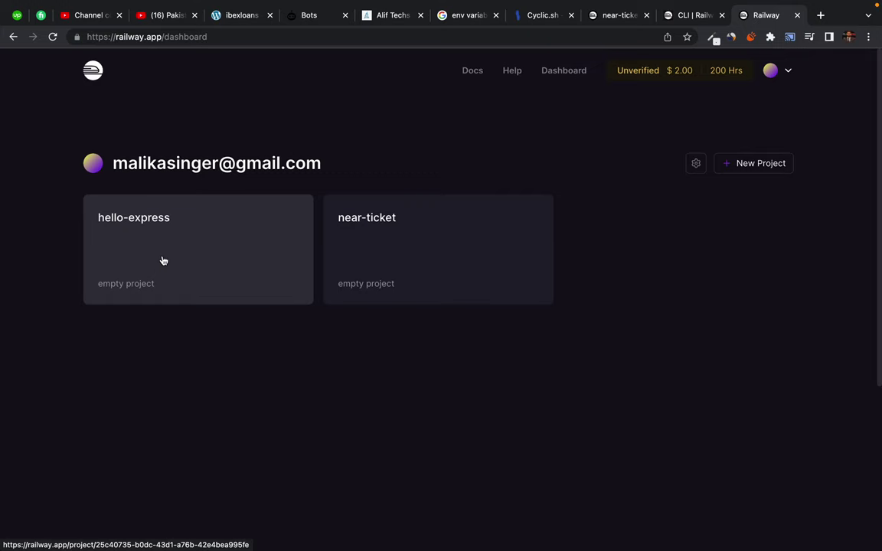
left_click(124, 236)
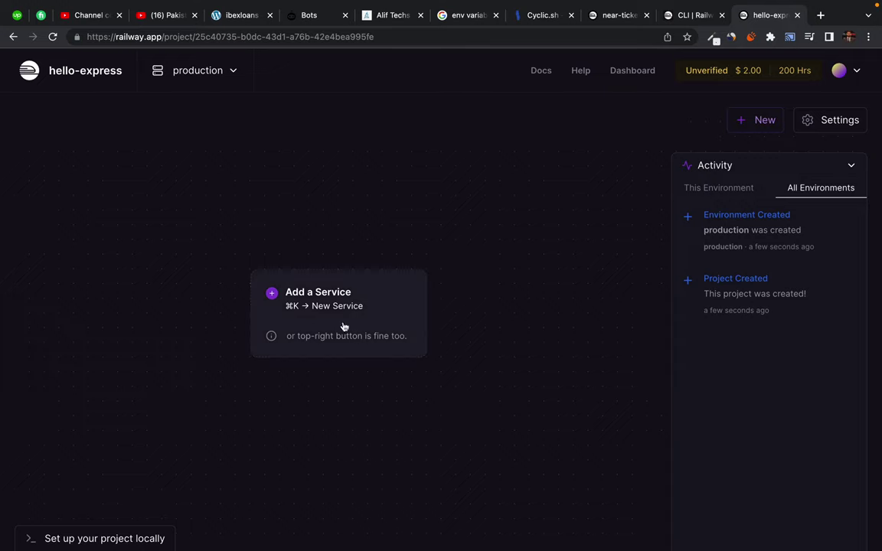
left_click(306, 304)
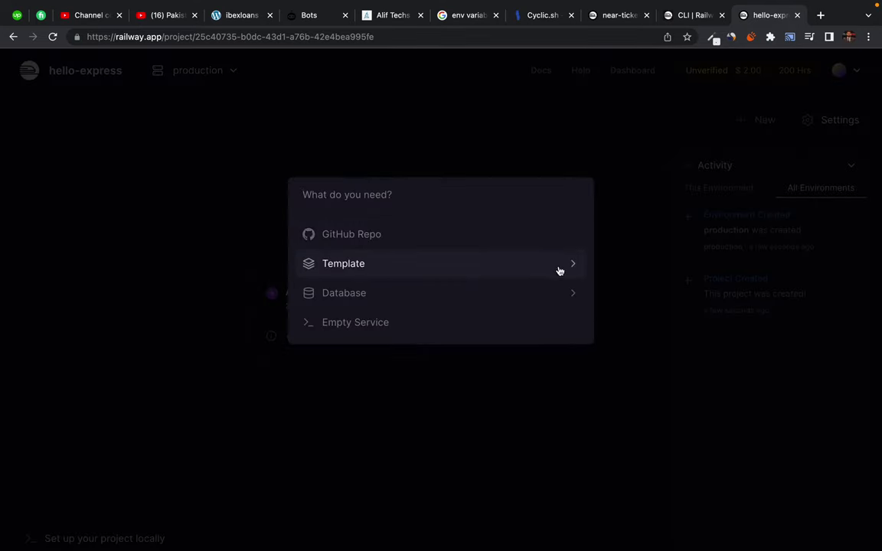
left_click(574, 268)
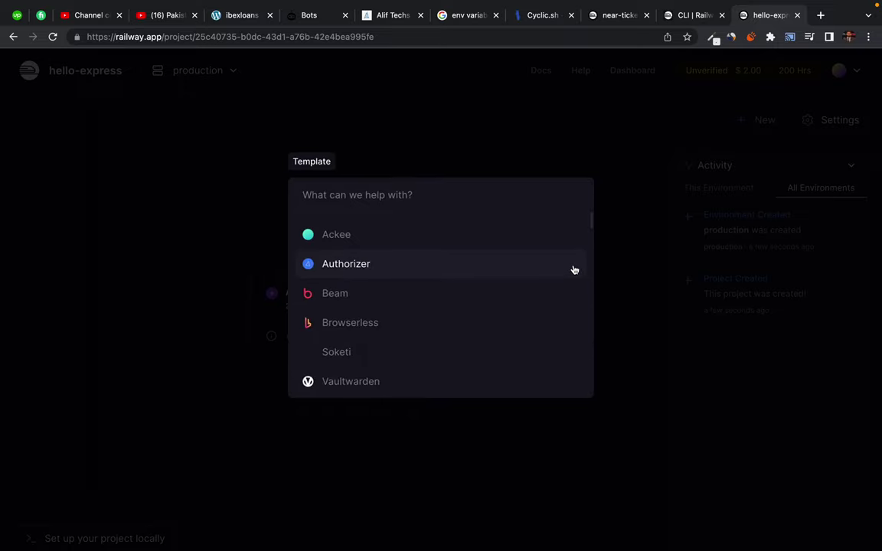
scroll(402, 308, "down", 3)
scroll(403, 310, "down", 10)
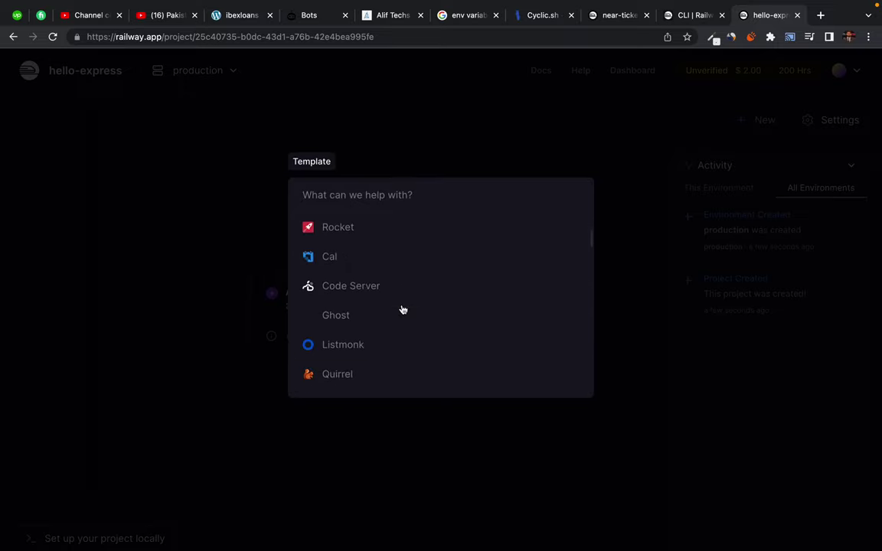
left_click(578, 138)
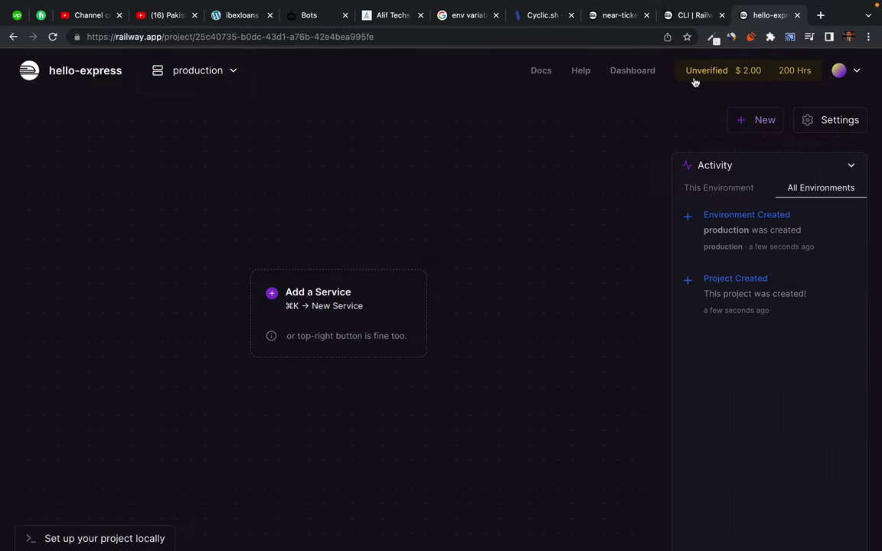
Step: Return to the Railway CLI docs and read from Local Development through Environments to the Deploy section
left_click(695, 15)
left_click(250, 343)
scroll(252, 383, "down", 3)
scroll(232, 353, "down", 2)
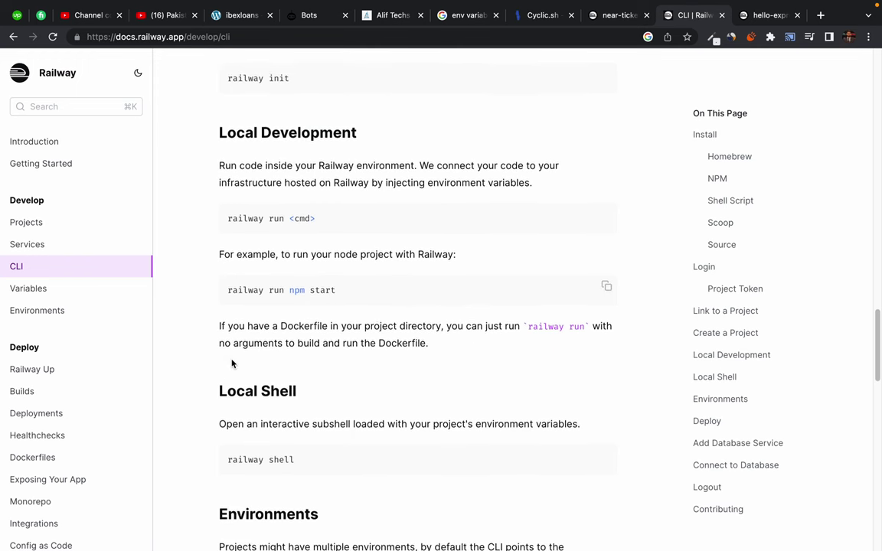
scroll(232, 360, "down", 8)
scroll(230, 350, "down", 2)
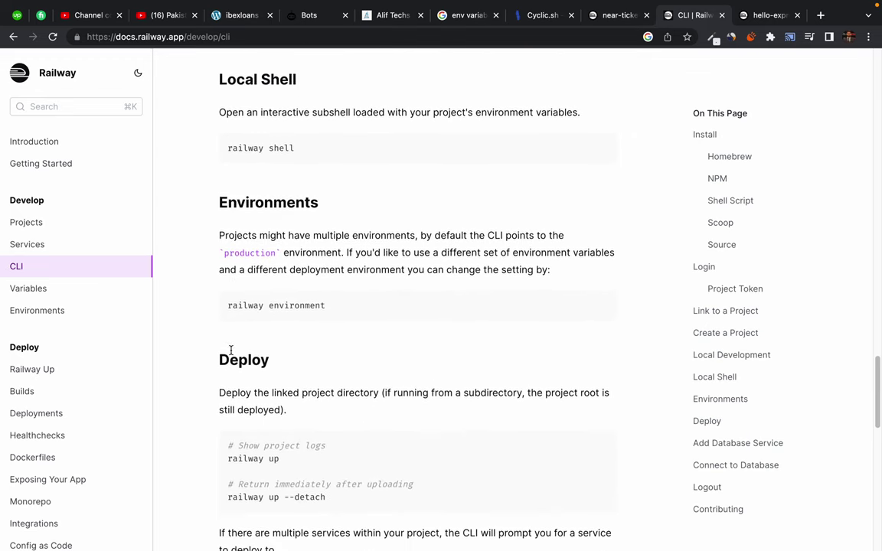
Step: Open the Railway Up docs page, read how railway up deploys a linked project, and switch back to VS Code
left_click(31, 369)
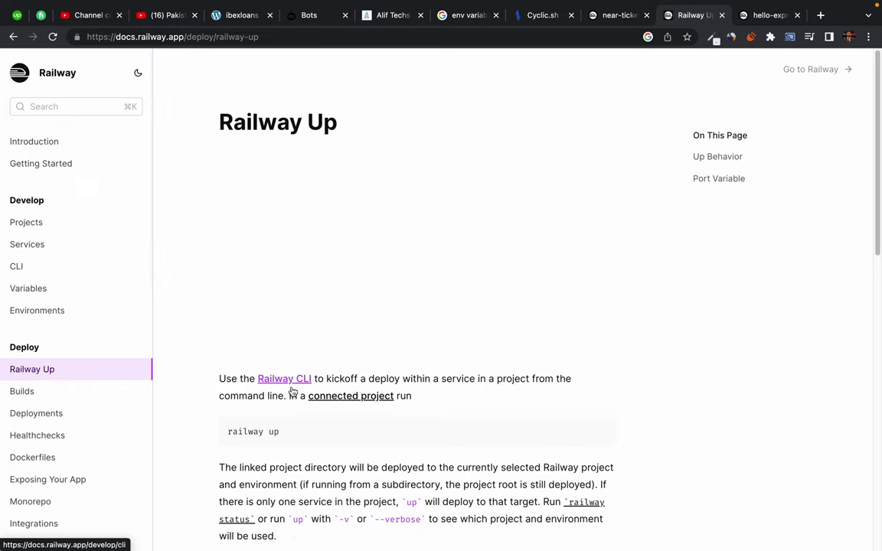
scroll(292, 391, "down", 3)
scroll(291, 389, "up", 3)
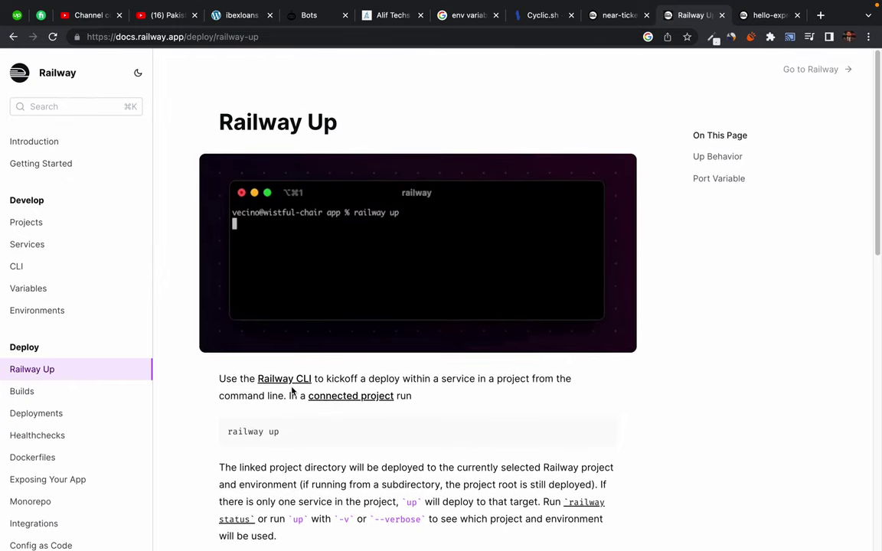
scroll(292, 392, "down", 5)
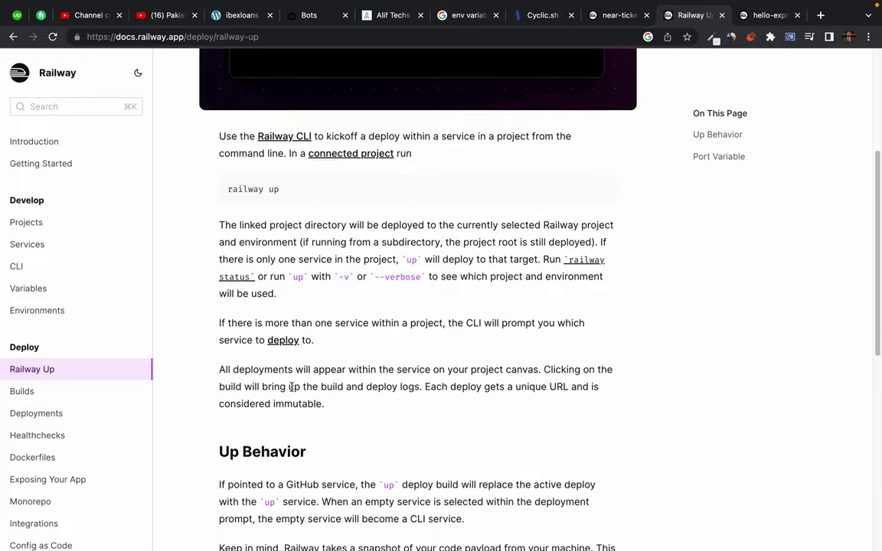
scroll(292, 389, "up", 4)
scroll(292, 390, "up", 2)
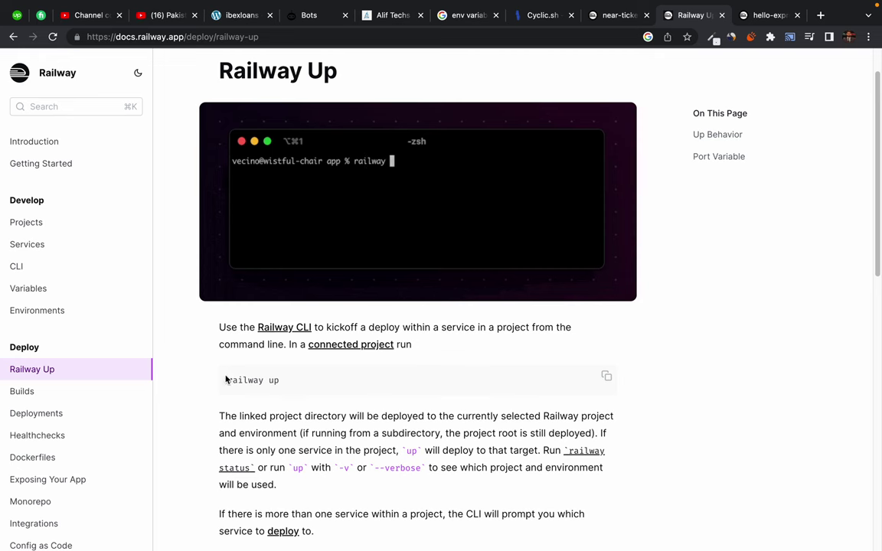
key("ctrl+Left")
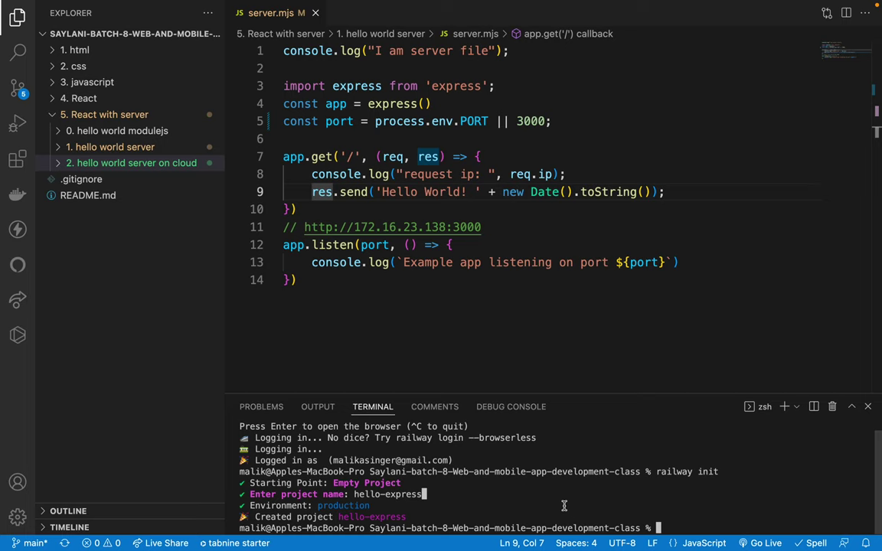
Step: Change the terminal's working directory to 5. React with server and its subfolder 2. hello world server on cloud
type("cd 5`")
key("BackSpace")
key("Tab")
key("Return")
type("cd 2")
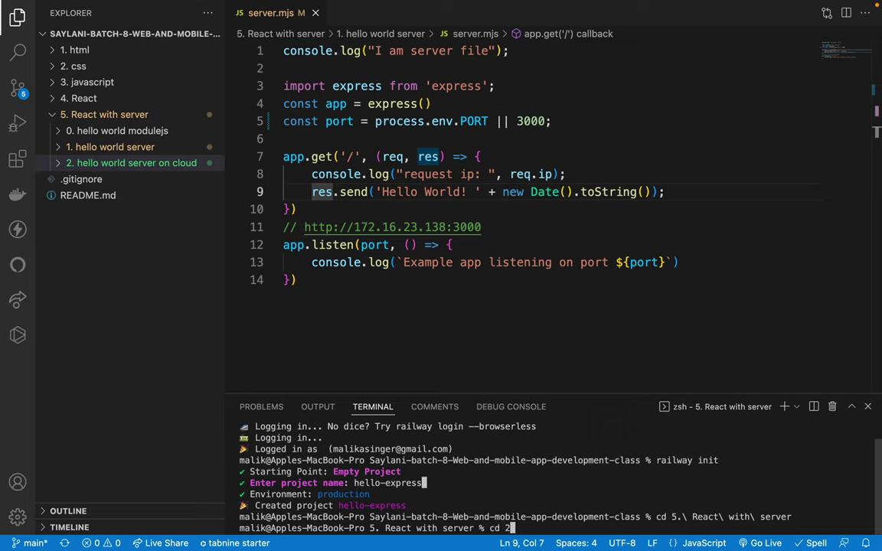
key("Tab")
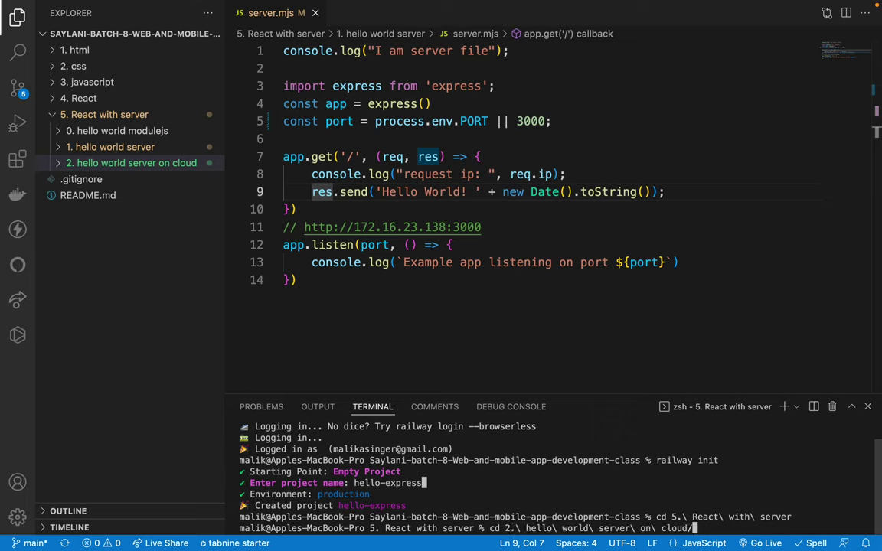
key("Return")
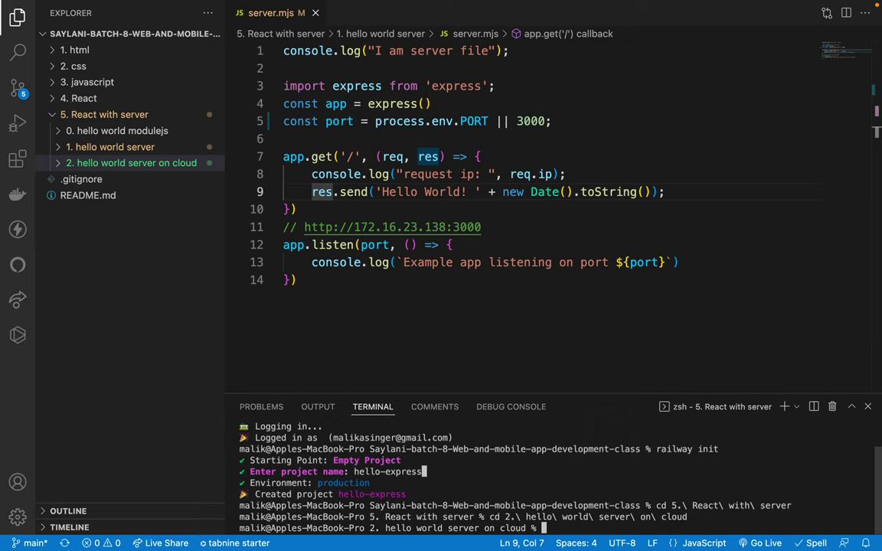
Step: Check the start script in package.json of the 2. hello world server on cloud folder and close the file
left_click(115, 163)
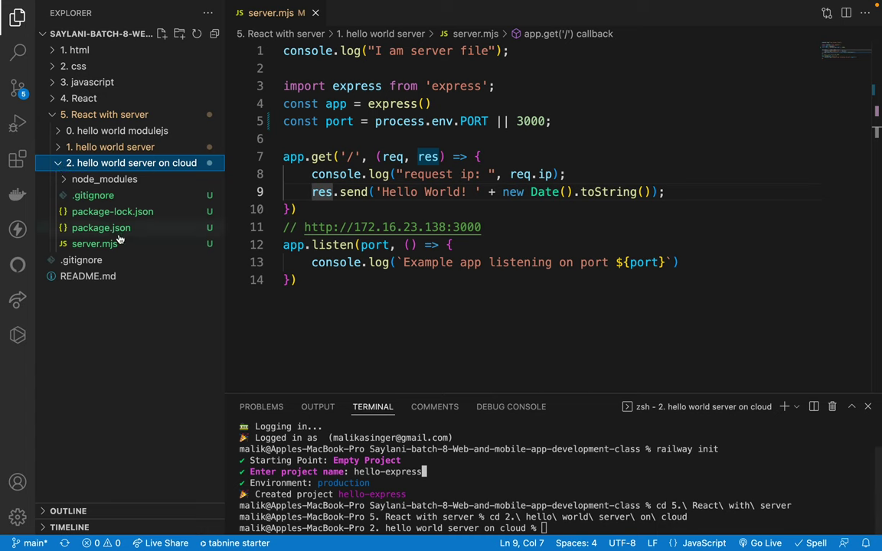
left_click(93, 228)
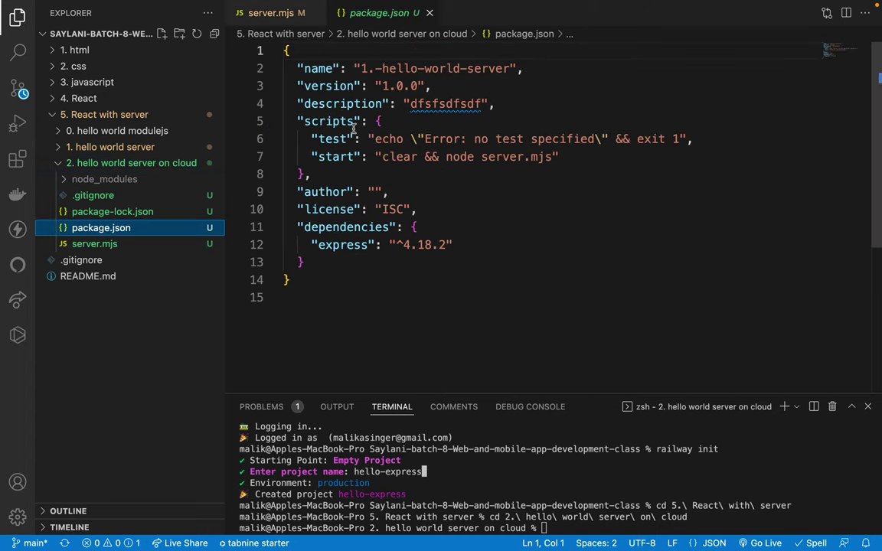
left_click(374, 171)
left_click(561, 171)
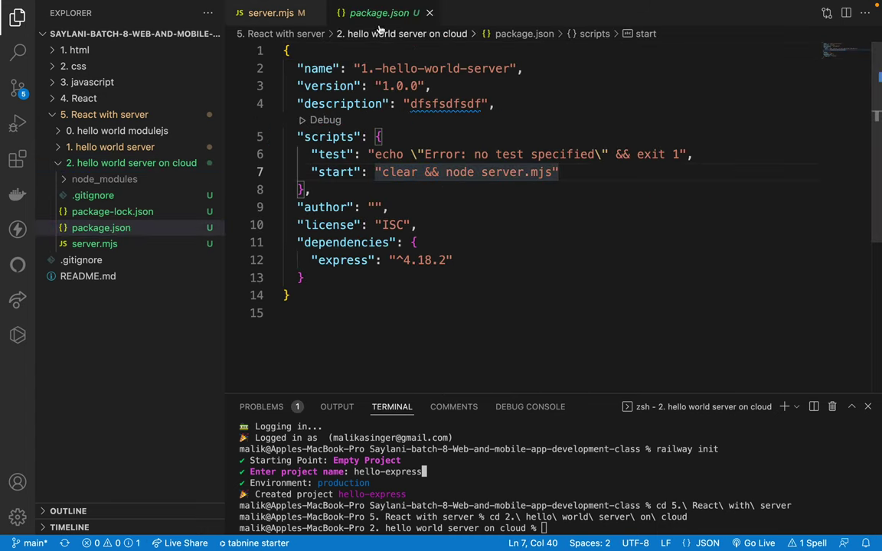
left_click(429, 13)
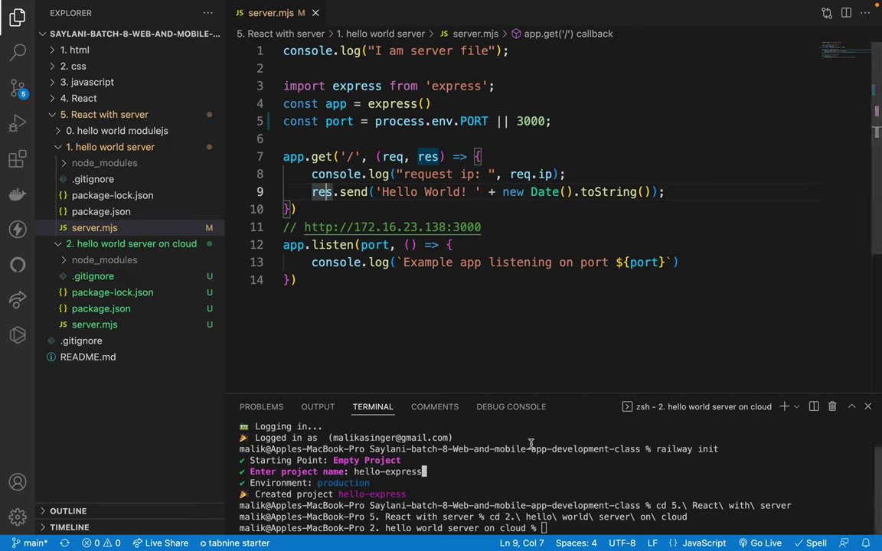
Step: Try to deploy the server to Railway with railway up
type("rail")
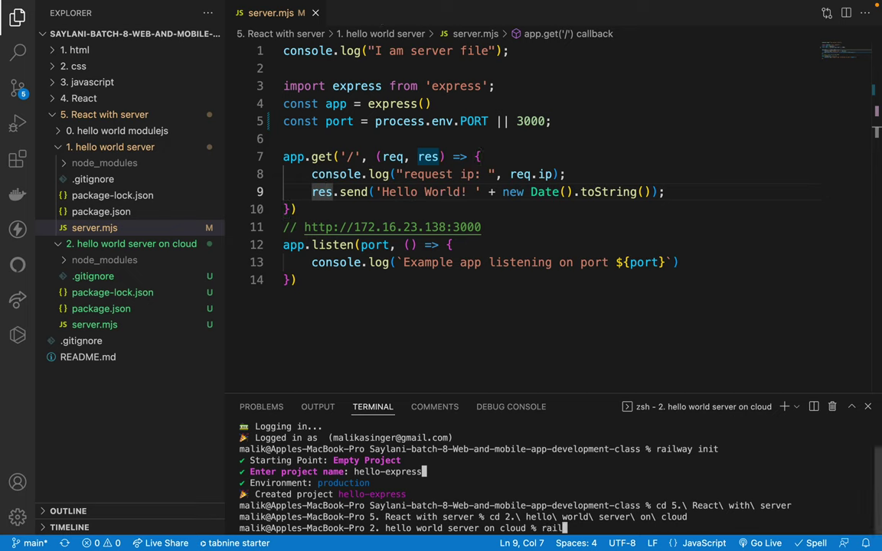
type("way up")
key("Return")
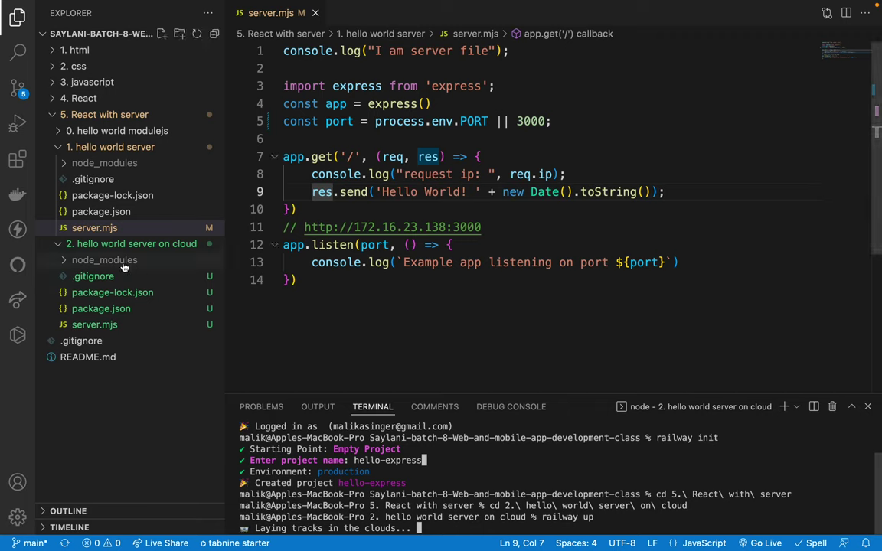
Step: Compare server.mjs in both hello world server folders and copy the process.env.PORT line from the one in 1. hello world server
left_click(58, 146)
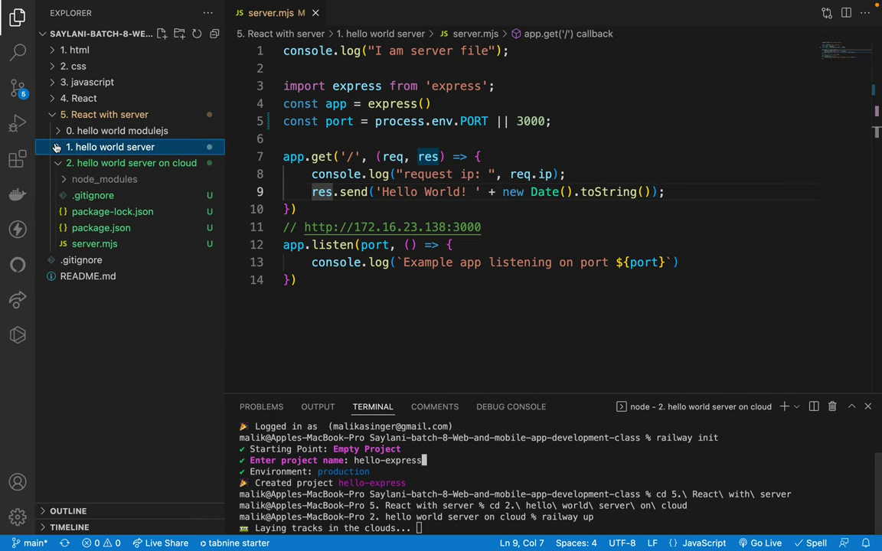
key("super+w")
right_click(274, 15)
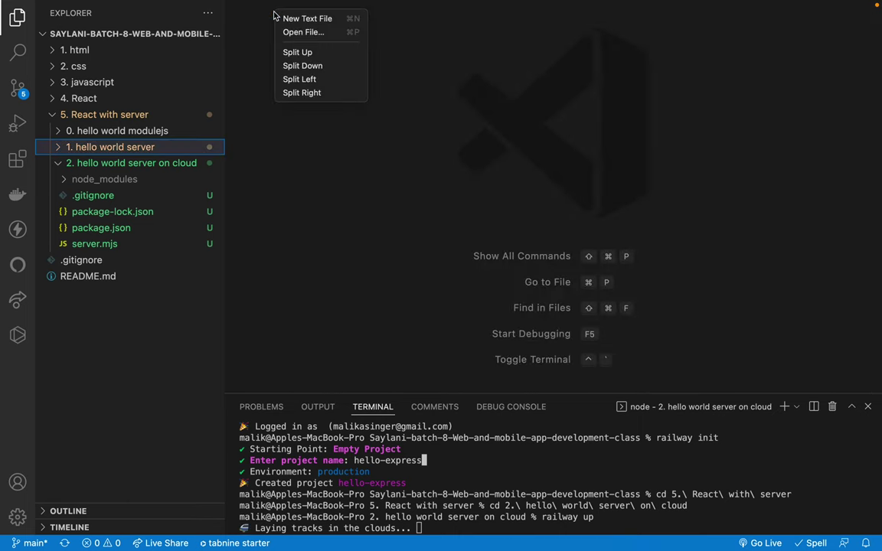
left_click(99, 246)
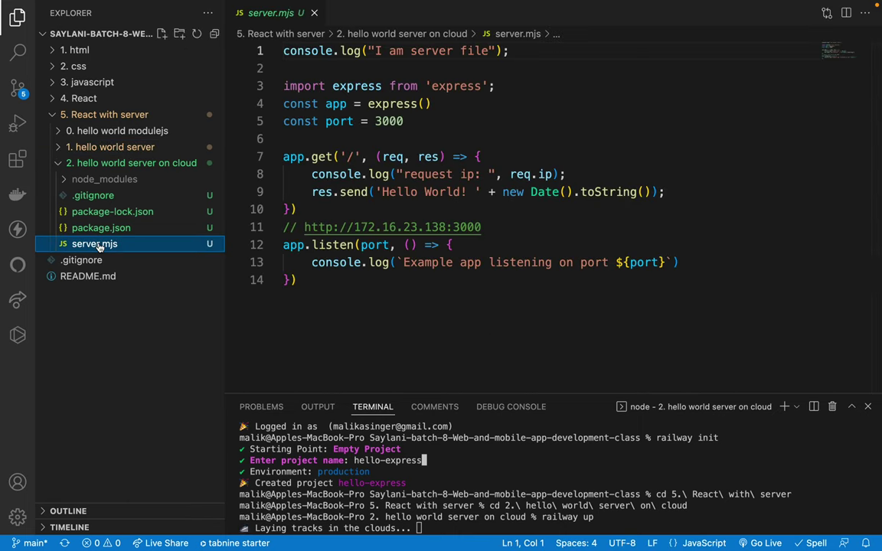
left_click(60, 148)
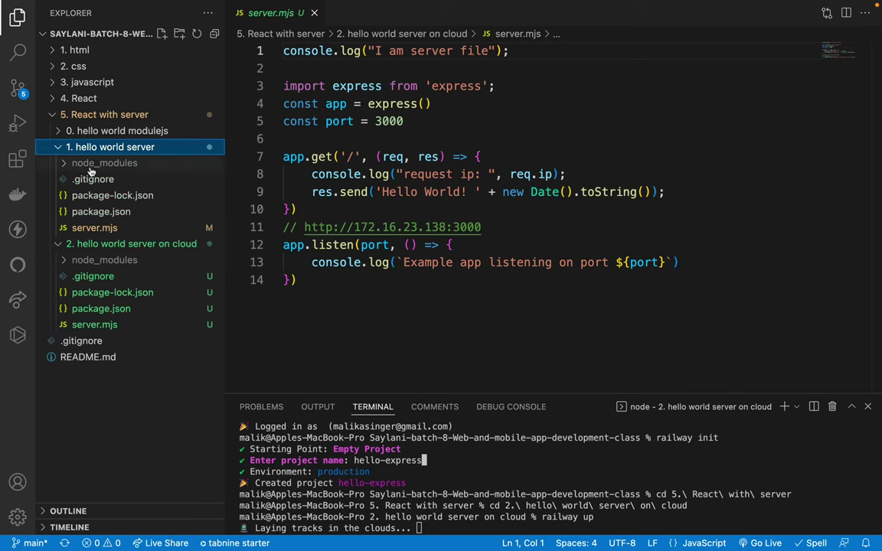
left_click(94, 228)
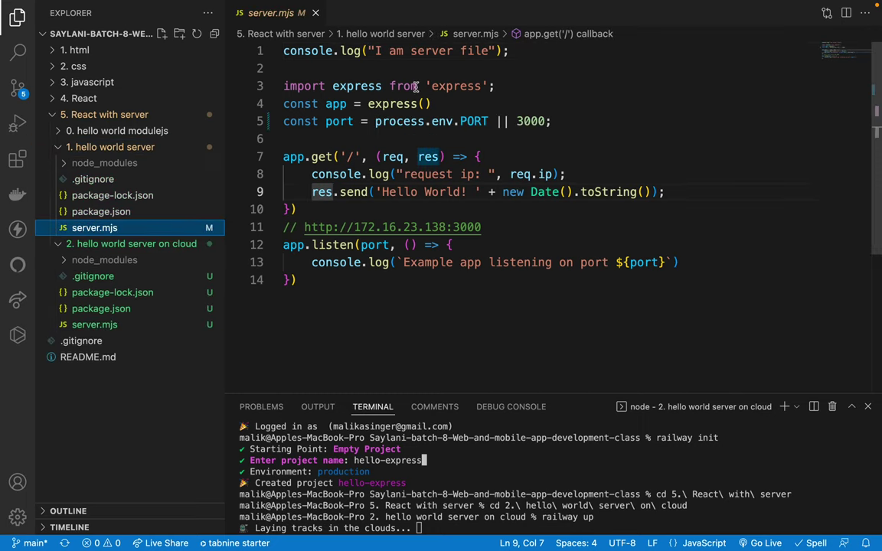
triple_click(391, 123)
key("super+c")
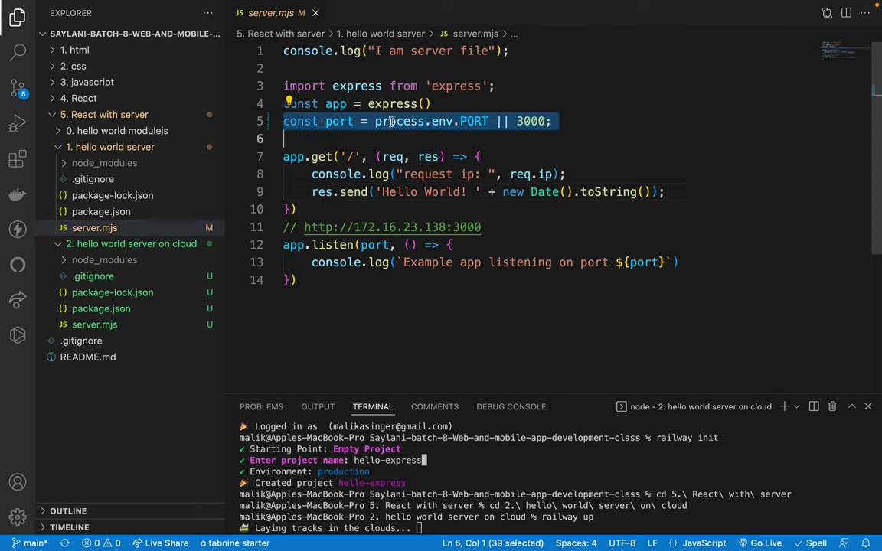
Step: Revert the port line in server.mjs of 1. hello world server to const port = 3000 and save the file
key("super+z")
key("super+z")
key("super+z")
key("super+z")
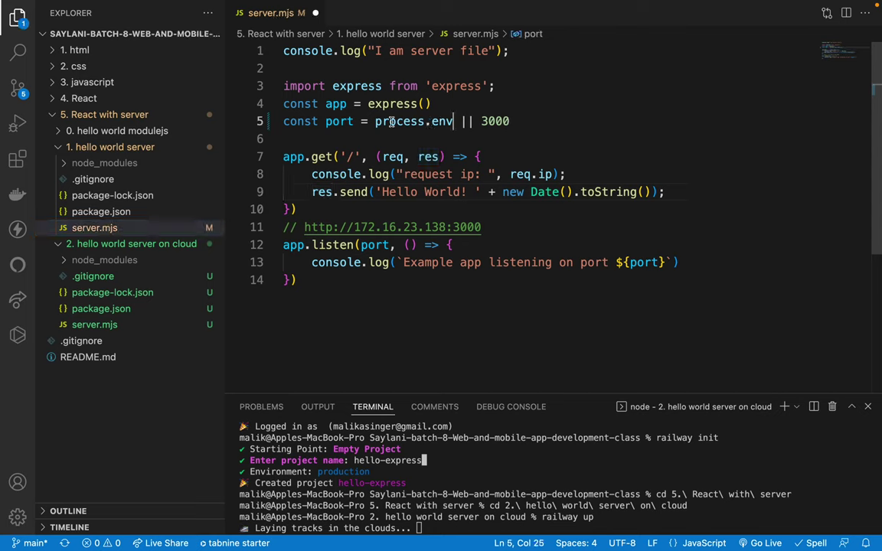
key("super+z")
key("super+z")
key("super+z")
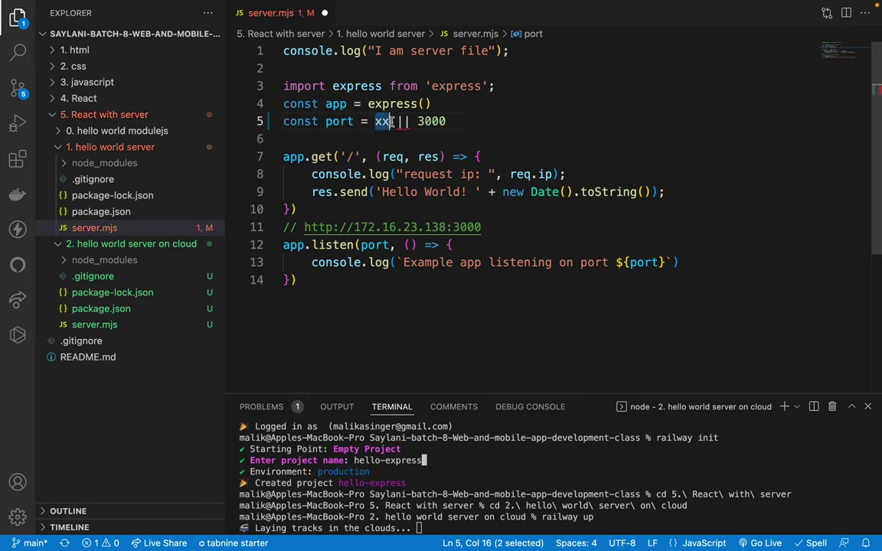
key("BackSpace")
key("super+s")
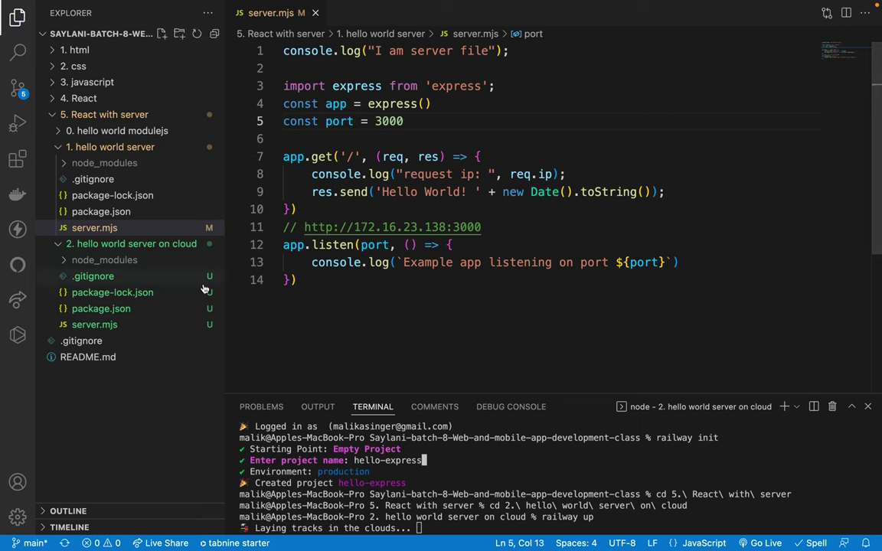
Step: Replace the port line in server.mjs of 2. hello world server on cloud with const port = process.env.PORT || 3000;
left_click(102, 309)
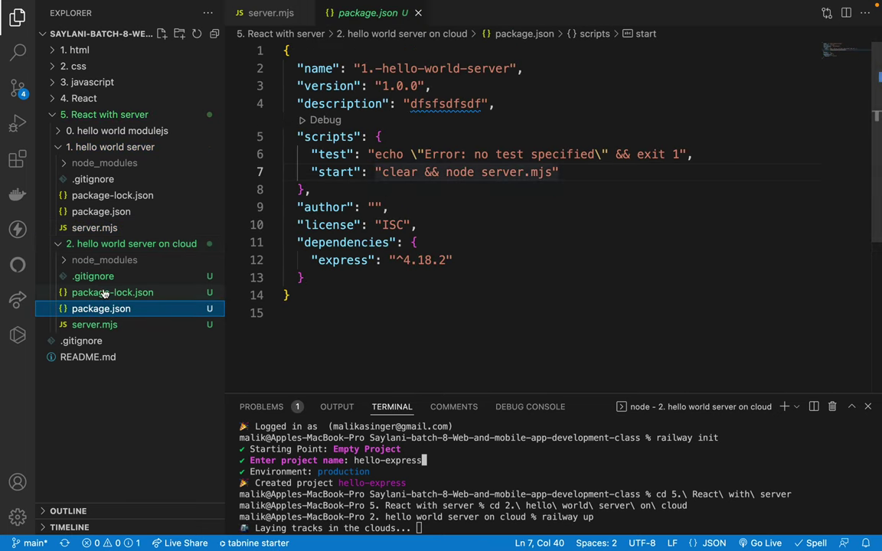
left_click(94, 325)
left_click(259, 121)
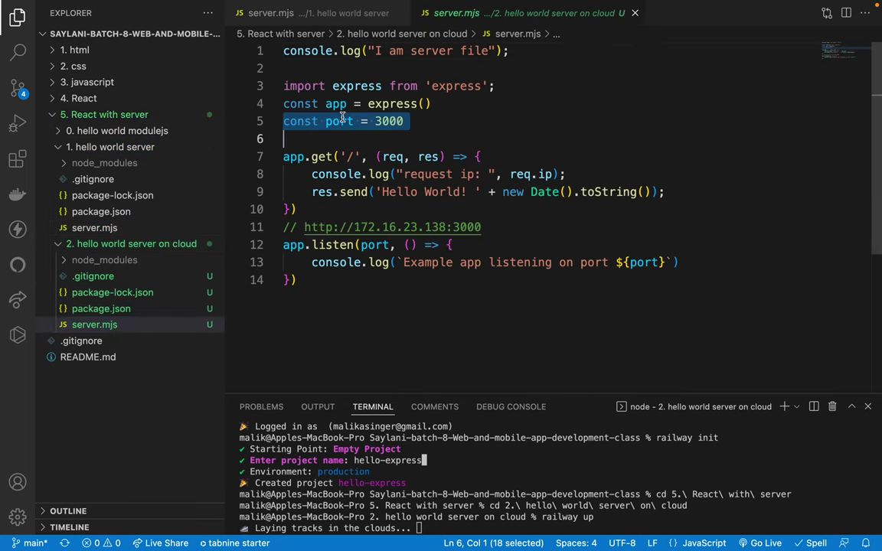
key("super+v")
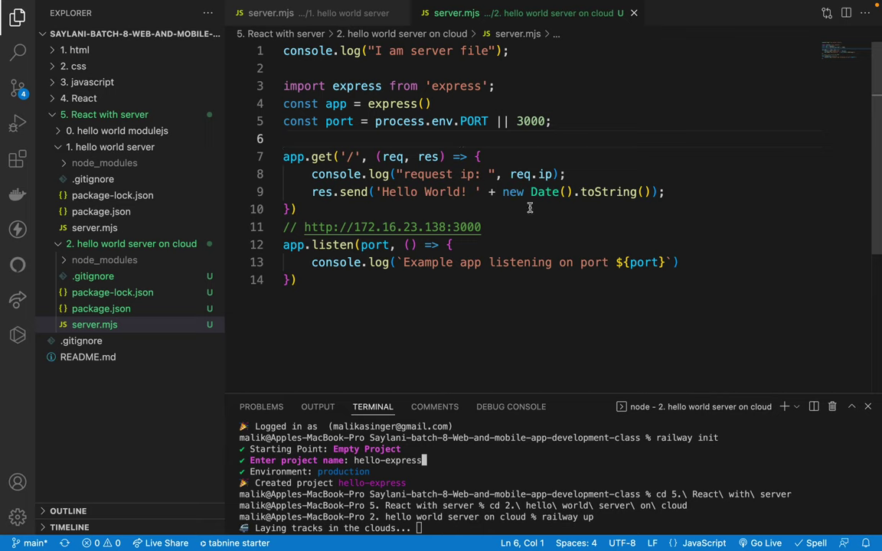
left_click(488, 228)
left_click(360, 282)
Step: Check the port line in server.mjs of 1. hello world server, close that file, collapse its folder, and review the terminal output
left_click(100, 147)
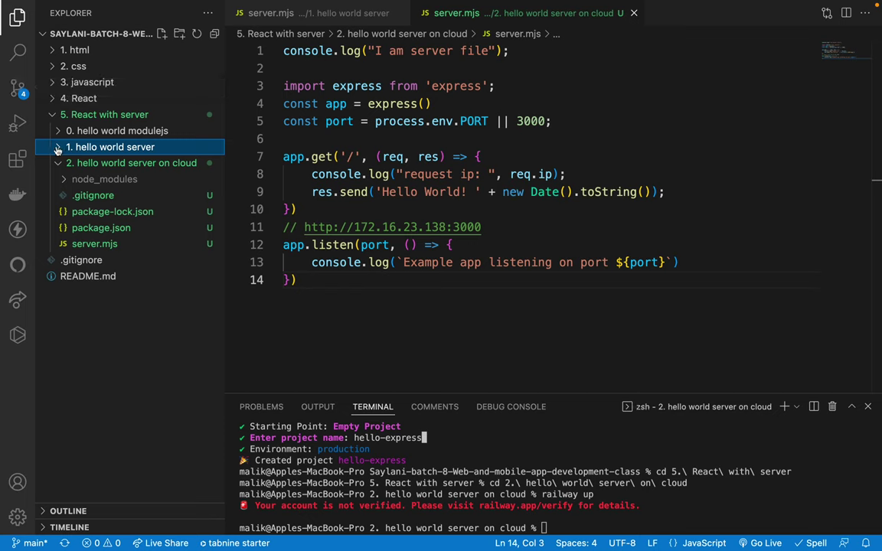
left_click(59, 150)
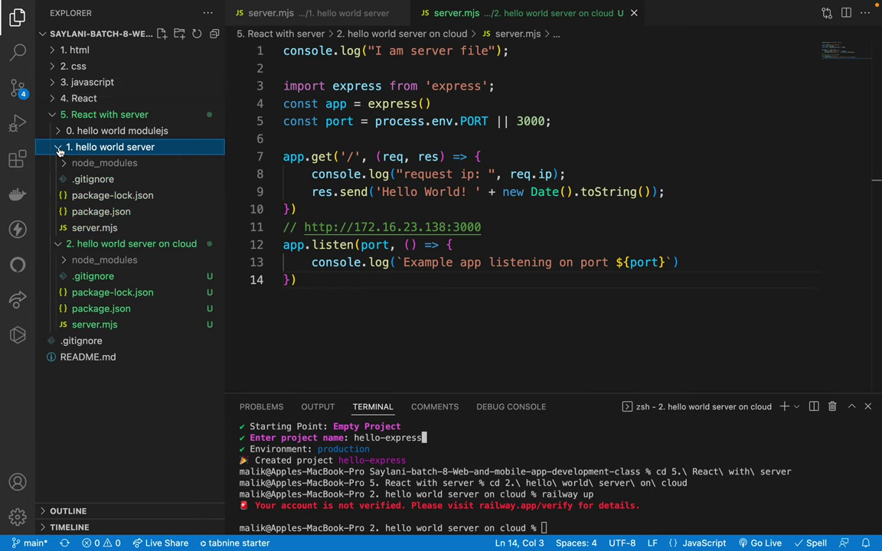
left_click(85, 228)
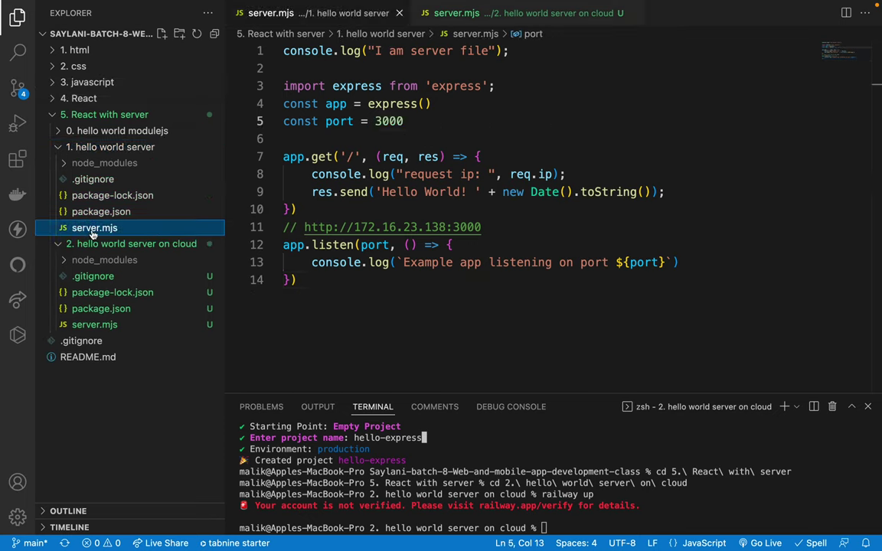
left_click(407, 125)
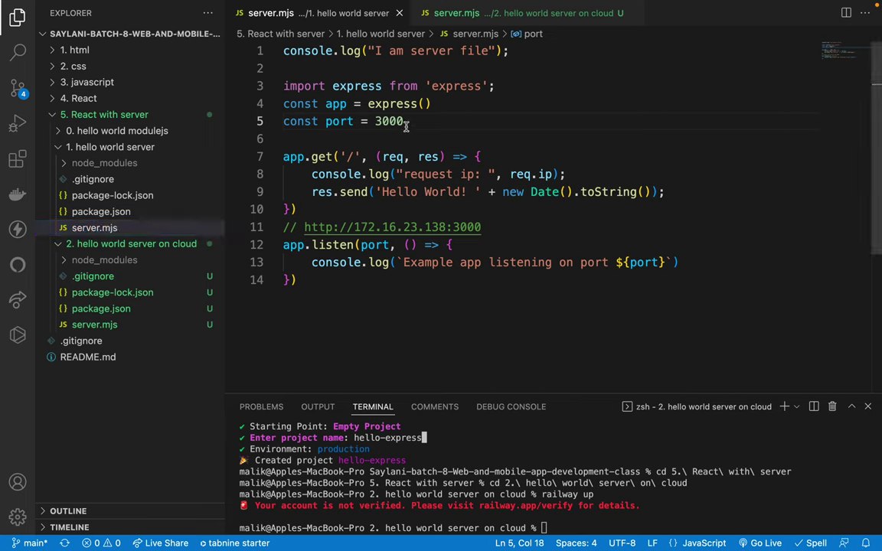
middle_click(308, 11)
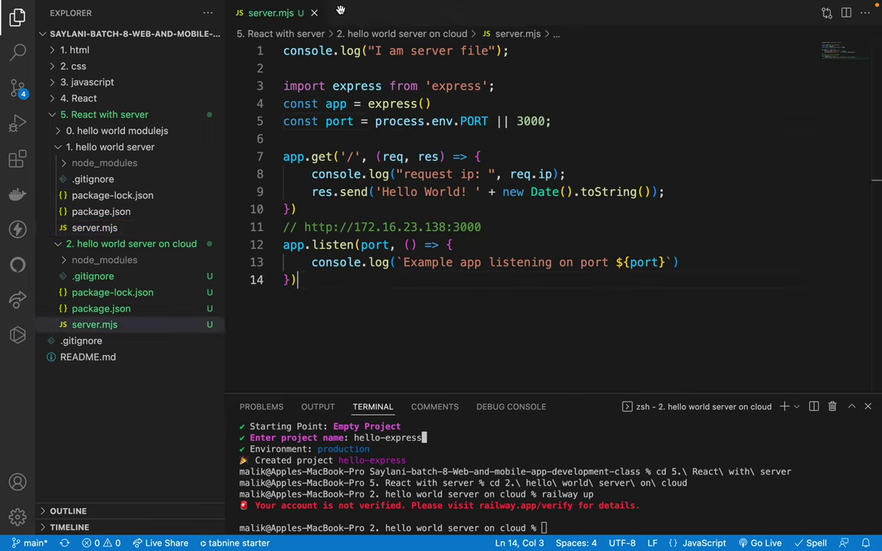
left_click(62, 147)
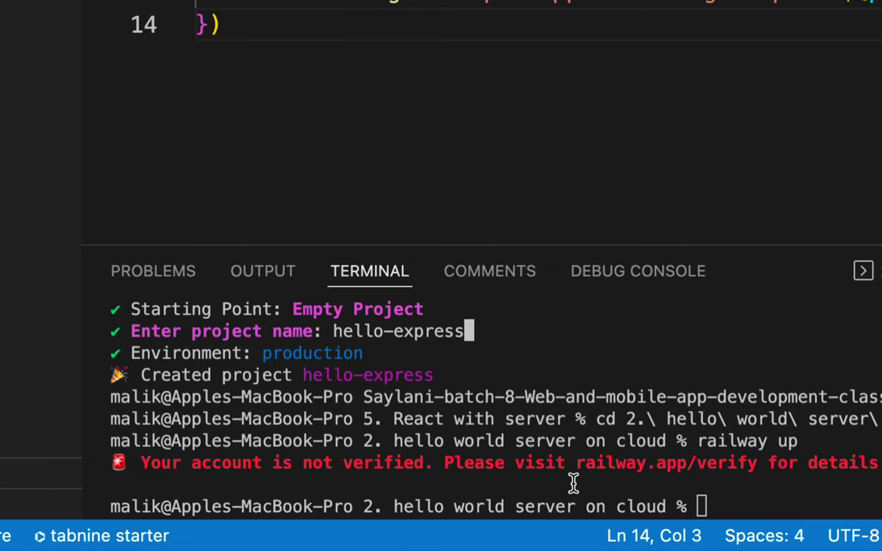
scroll(654, 448, "up", 3)
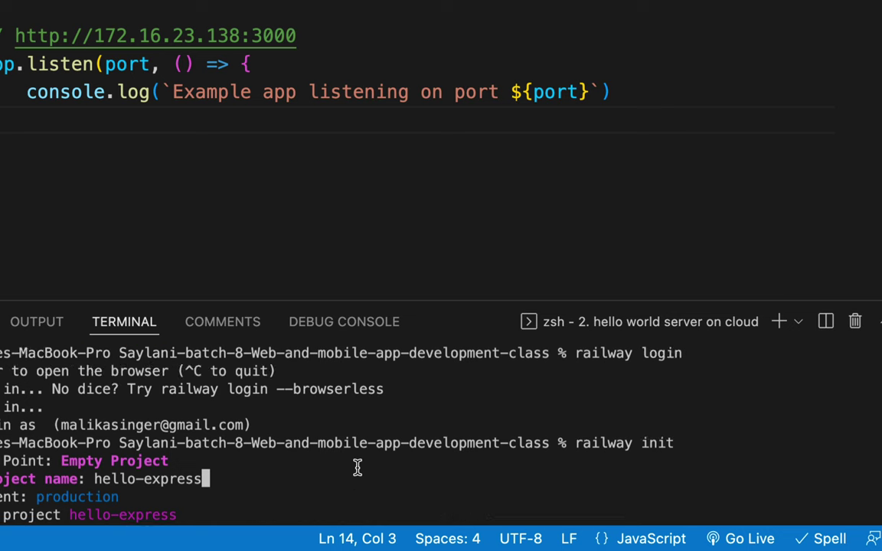
scroll(357, 467, "down", 3)
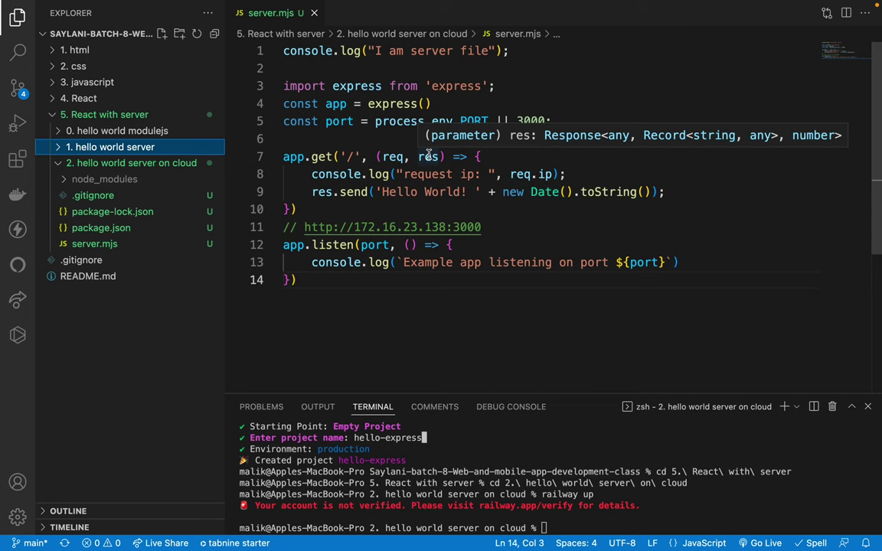
Step: Switch to the browser's near-ticket project page and log out of the Railway account
key("ctrl+Right")
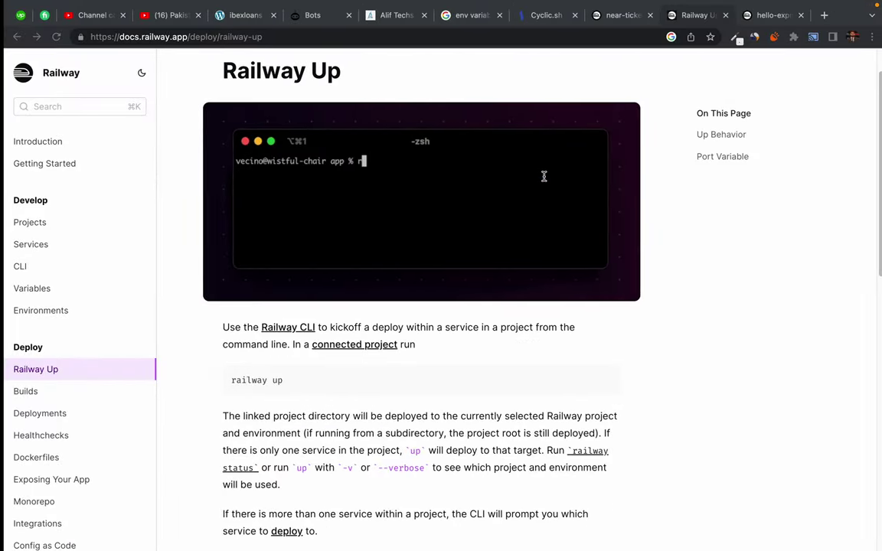
left_click(605, 14)
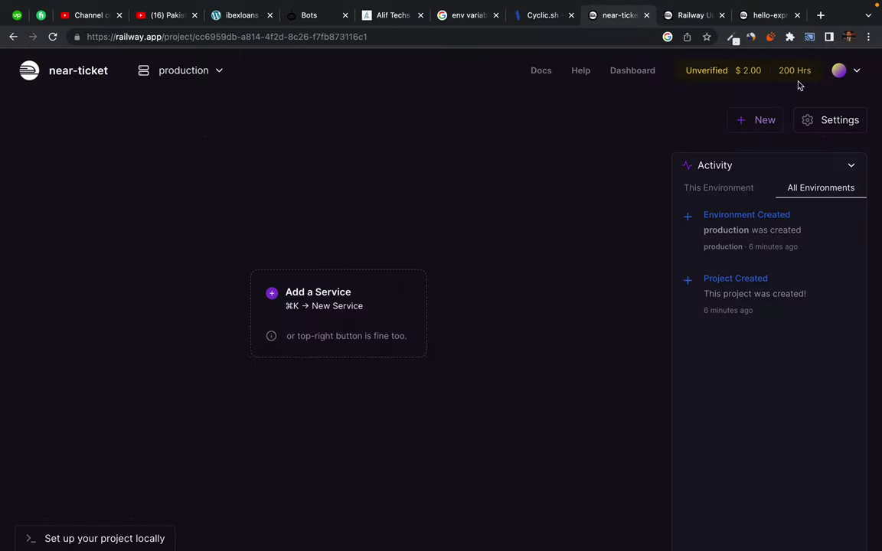
left_click(843, 71)
left_click(800, 205)
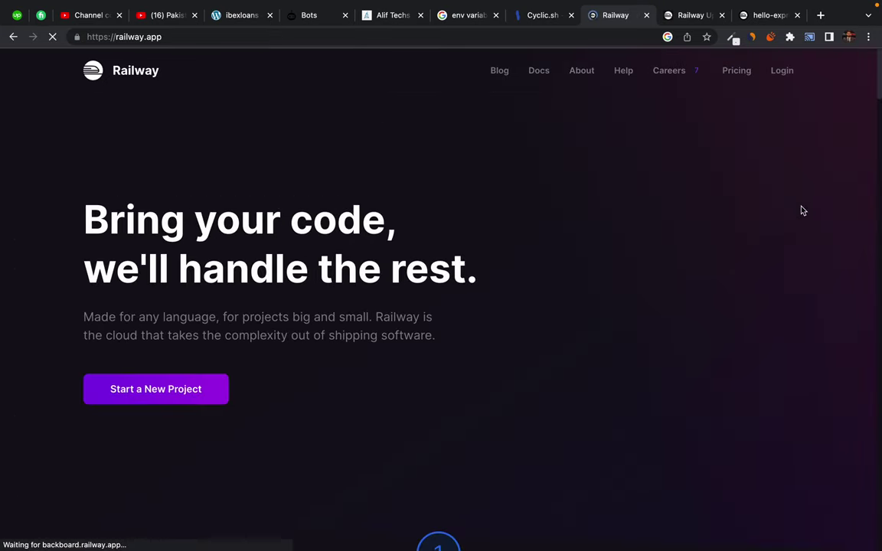
Step: Log in to Railway with GitHub, closing the Railway Up docs and hello-express pages
left_click(782, 71)
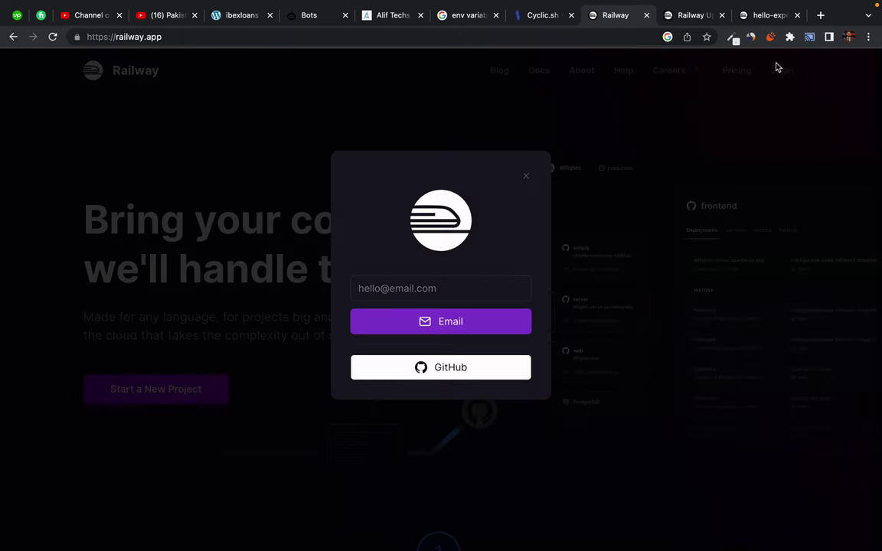
middle_click(694, 14)
middle_click(693, 14)
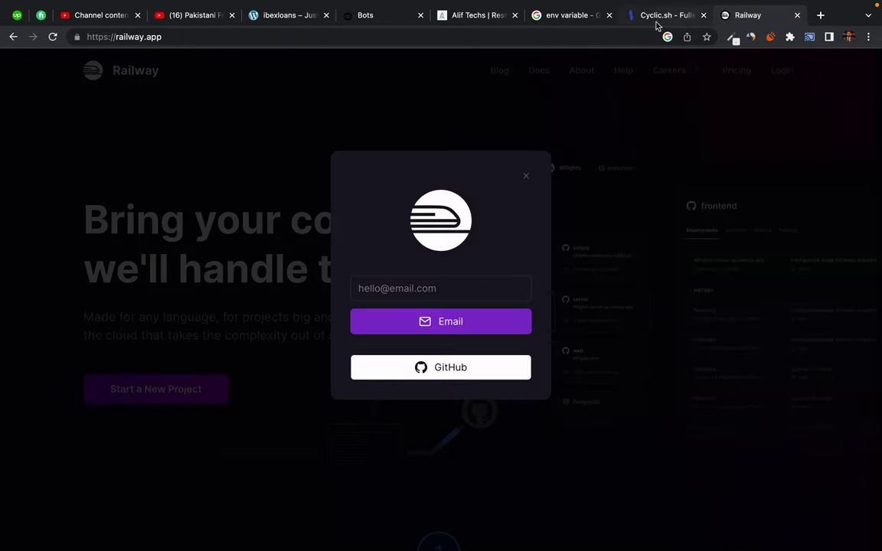
left_click(446, 377)
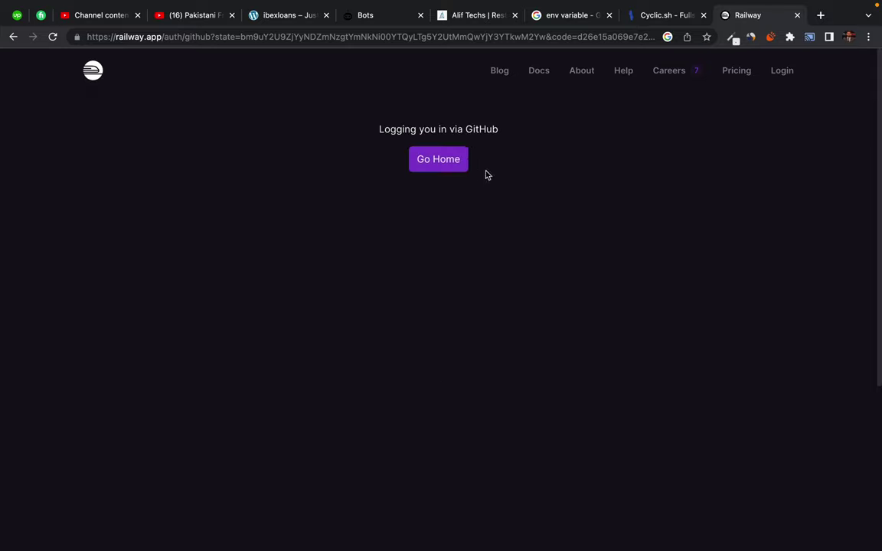
Step: Return to the Railway home page, log in again with GitHub, and open the dashboard
left_click_drag(390, 130, 534, 133)
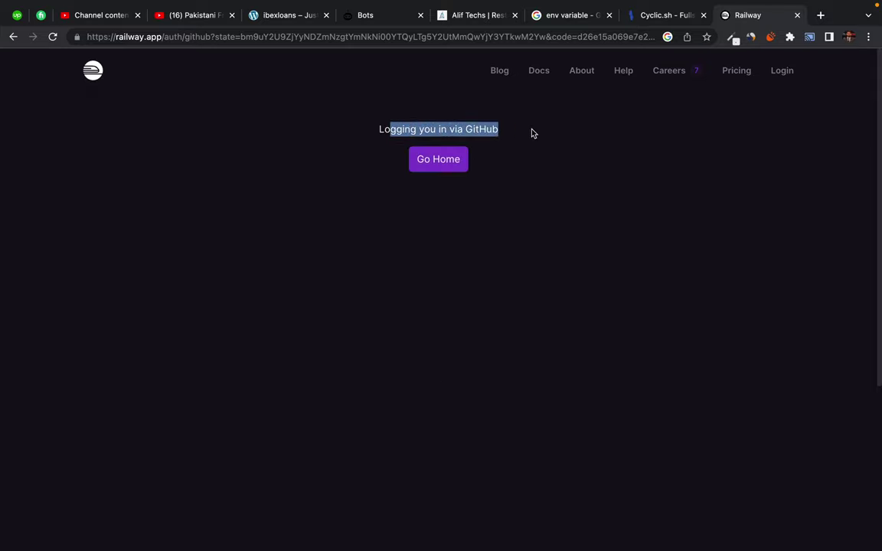
left_click(532, 133)
left_click(442, 162)
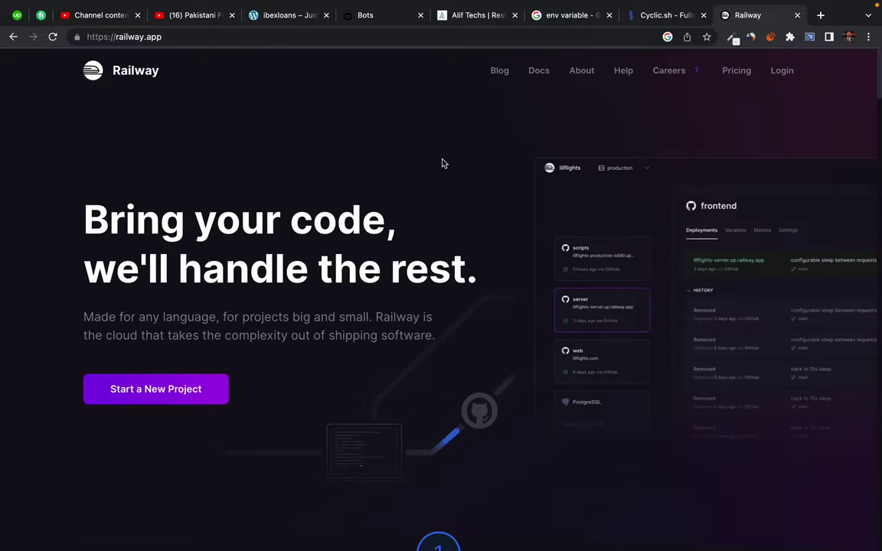
left_click(781, 71)
left_click(436, 368)
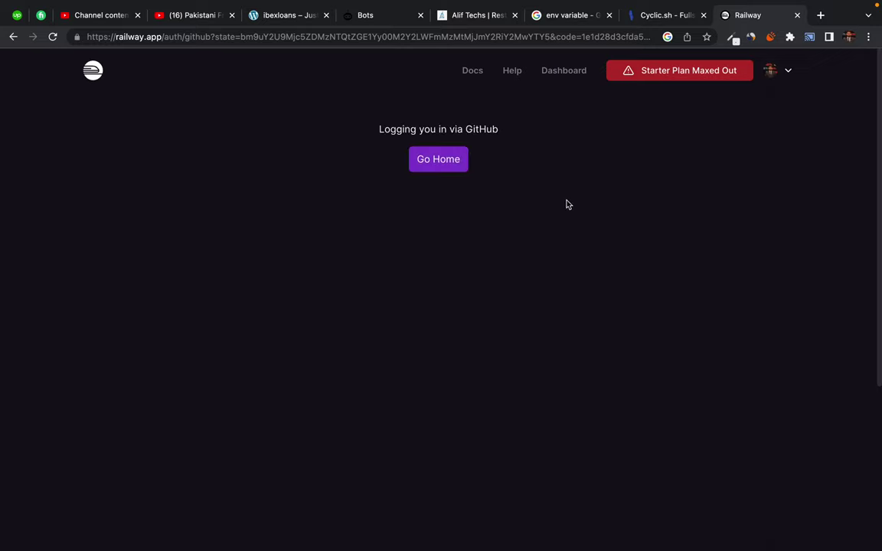
left_click_drag(396, 129, 512, 134)
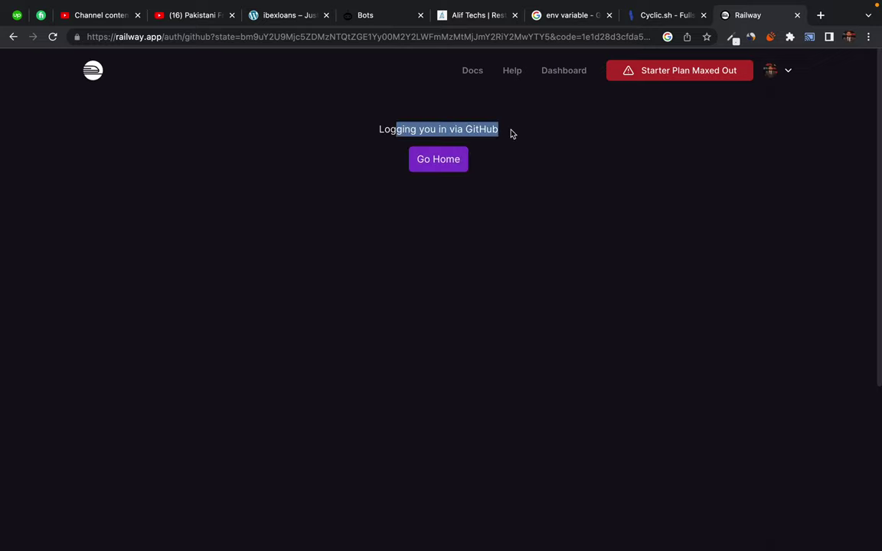
left_click(538, 134)
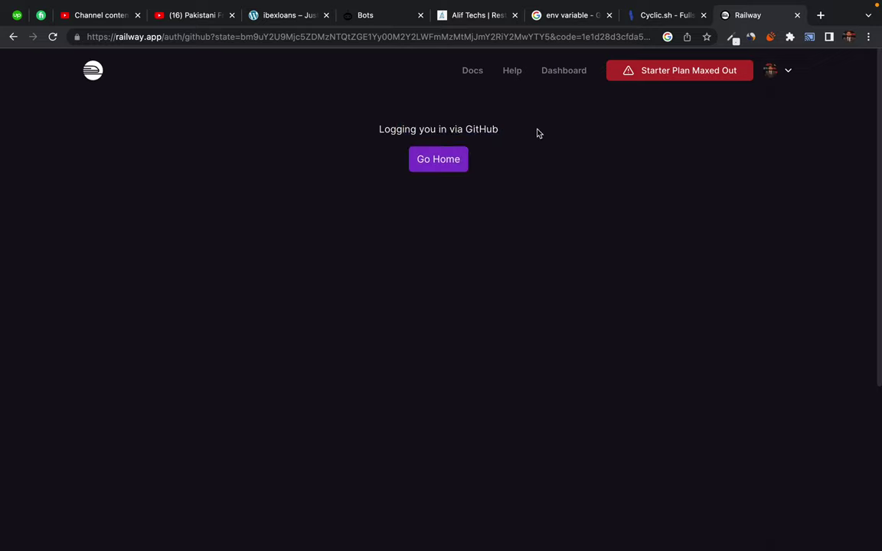
left_click(563, 75)
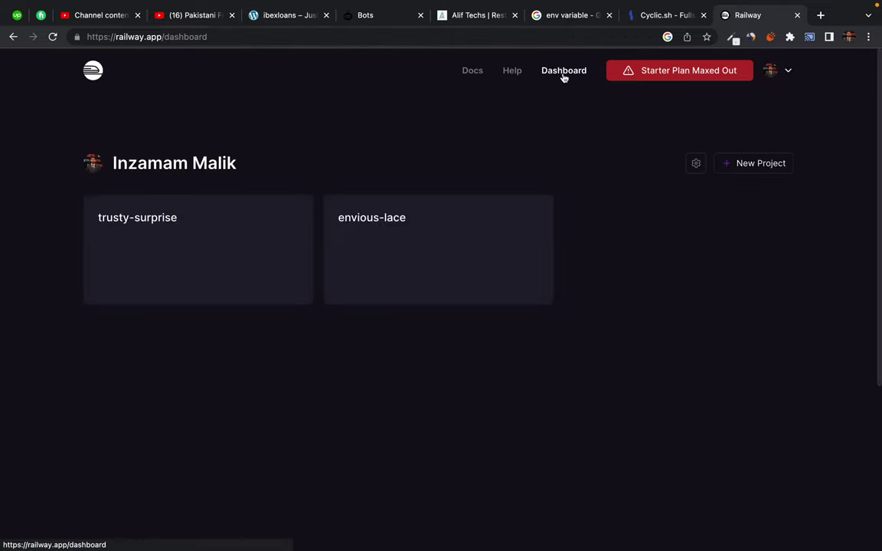
Step: Review the projects on the dashboard and check the Starter plan's credits and execution hours
left_click_drag(47, 198, 449, 354)
left_click(455, 326)
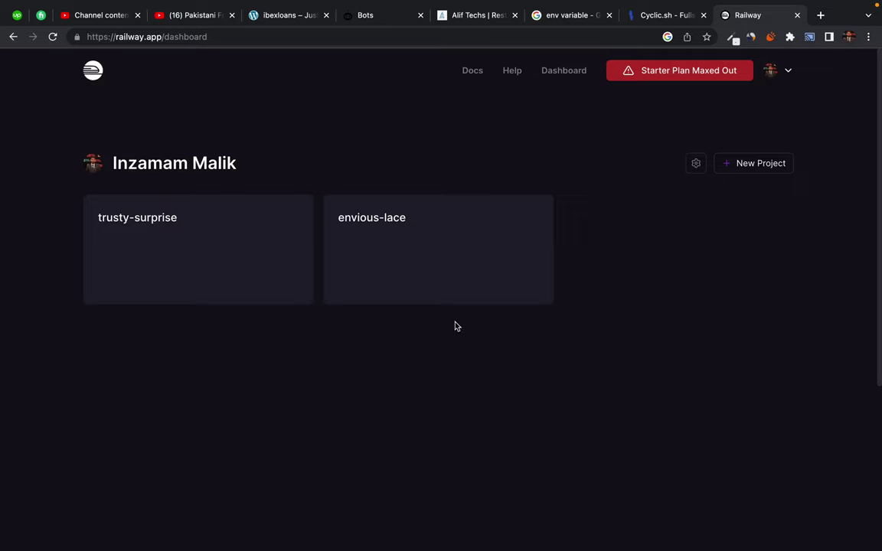
left_click(679, 73)
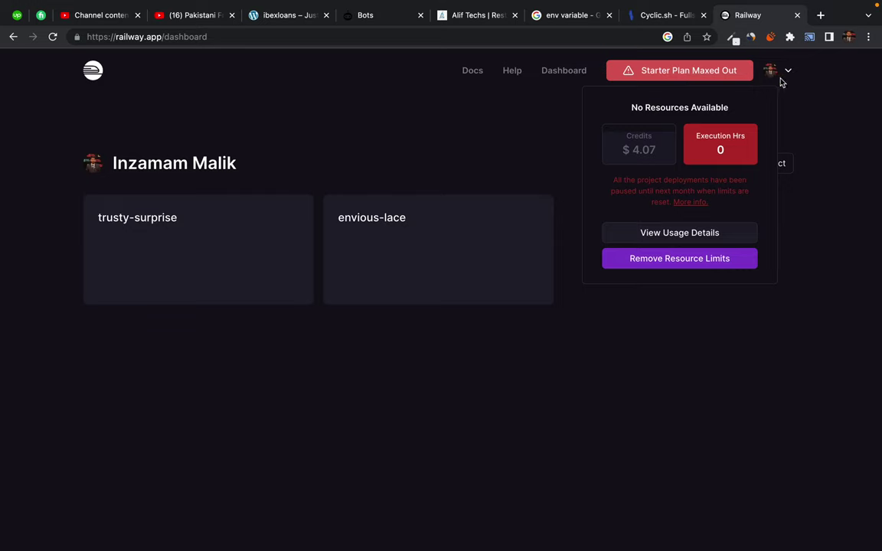
left_click(822, 108)
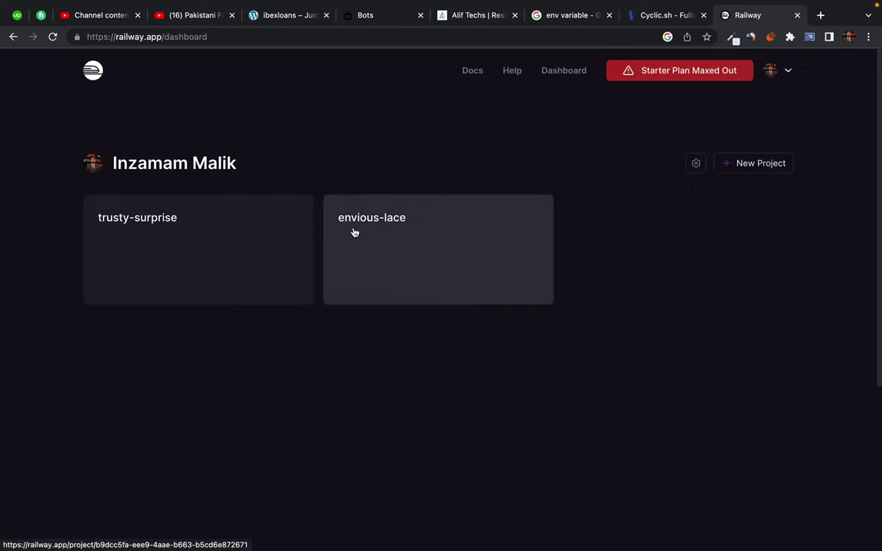
Step: Delete the envious-lace project from its danger settings, confirming with the project name
left_click(381, 238)
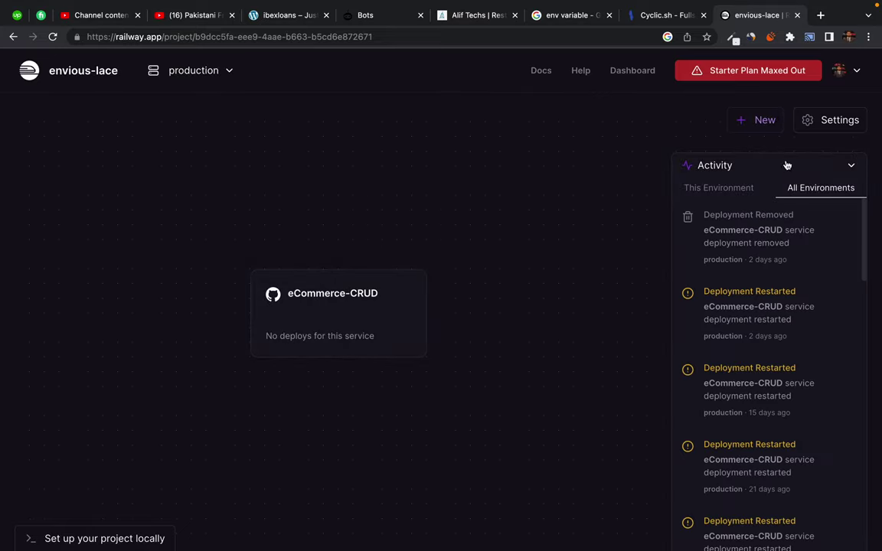
left_click(840, 121)
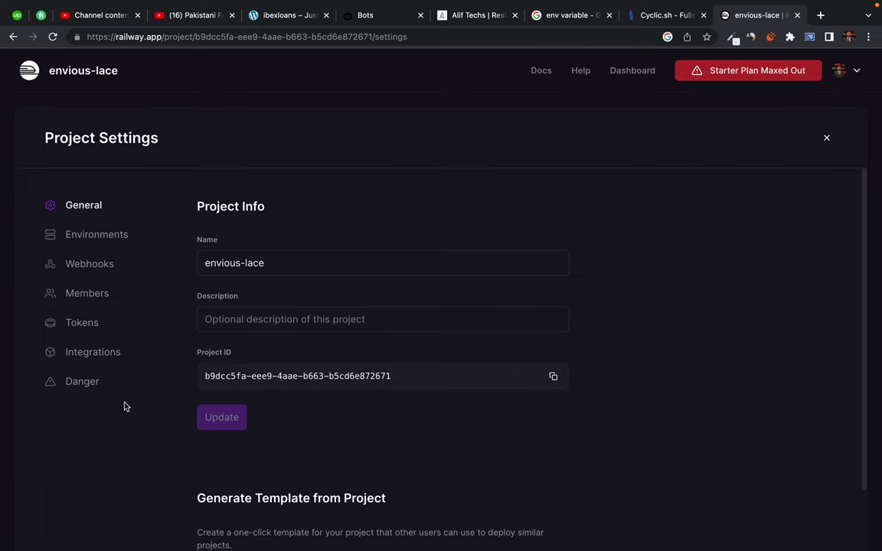
left_click(79, 387)
left_click(241, 445)
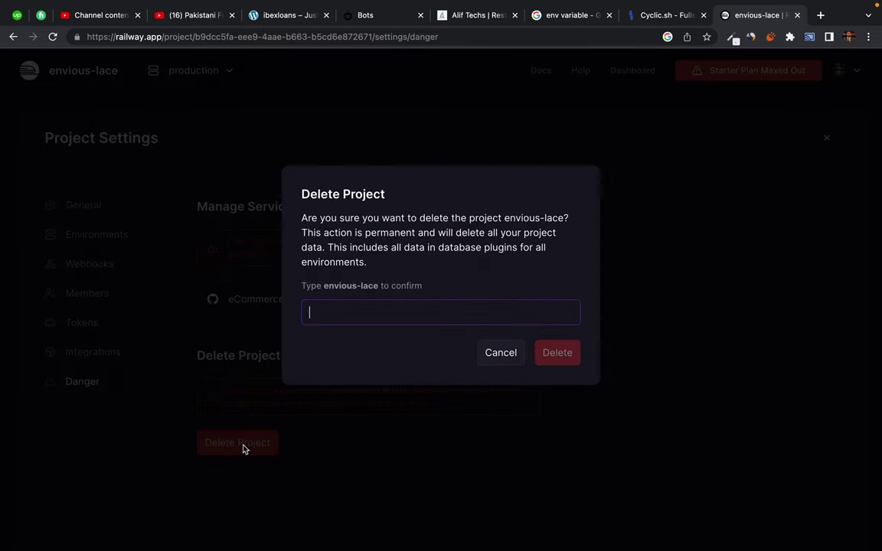
left_click_drag(324, 285, 377, 295)
key("super+c")
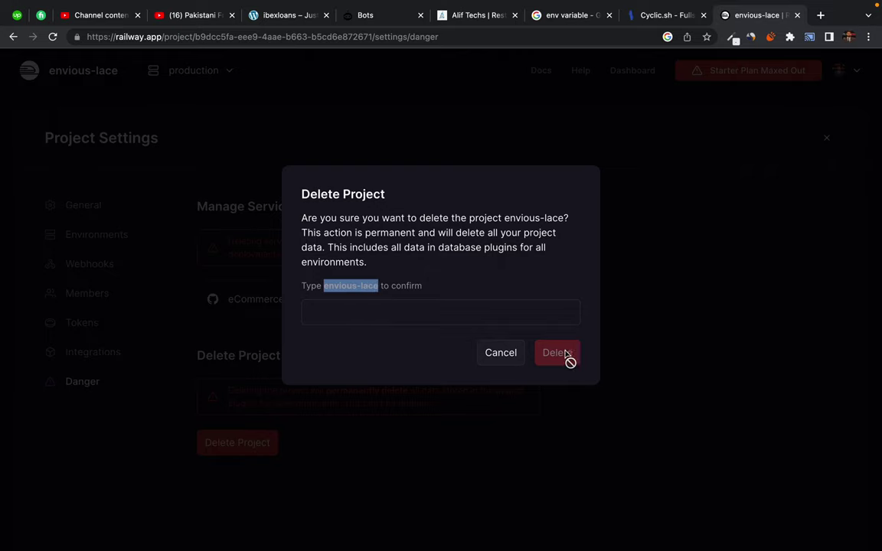
left_click(428, 310)
key("super+v")
left_click(556, 353)
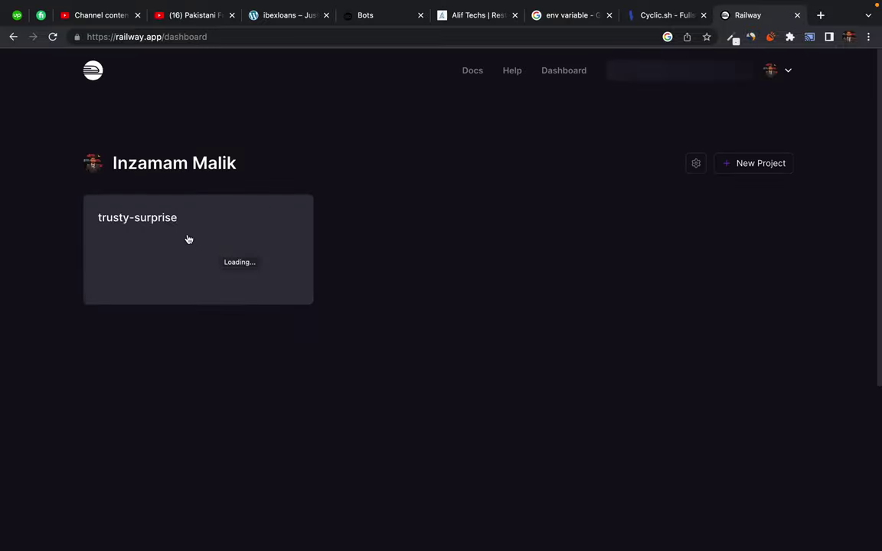
Step: Delete the trusty-surprise project from its danger settings, confirming with the project name
left_click(188, 238)
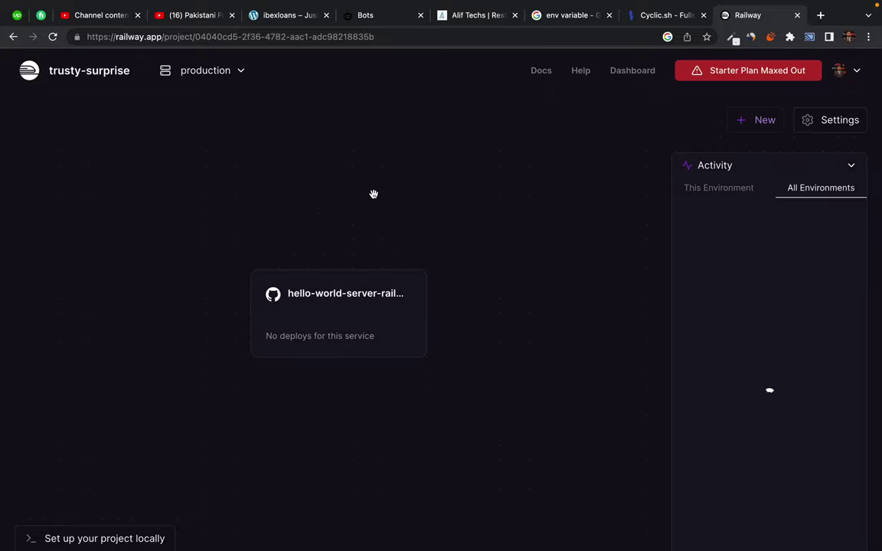
left_click(835, 124)
left_click(84, 385)
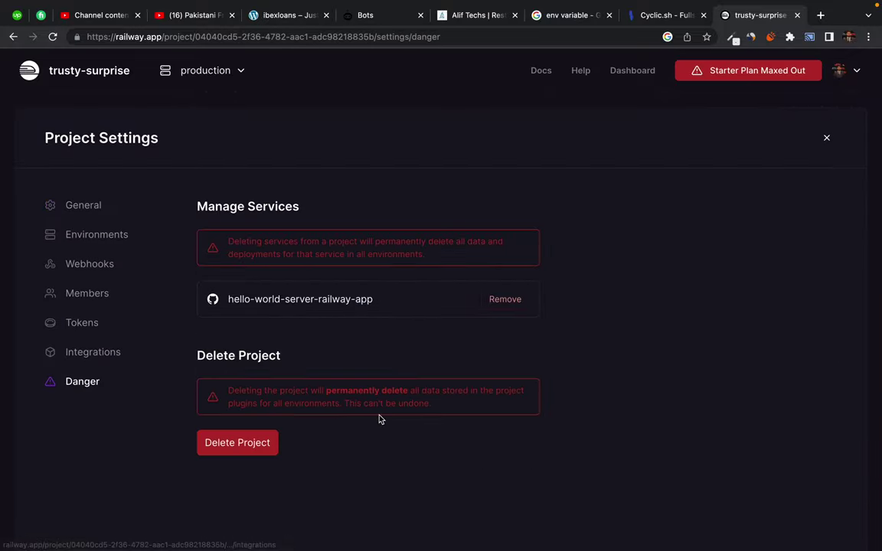
left_click(246, 445)
left_click_drag(323, 286, 388, 287)
key("super+c")
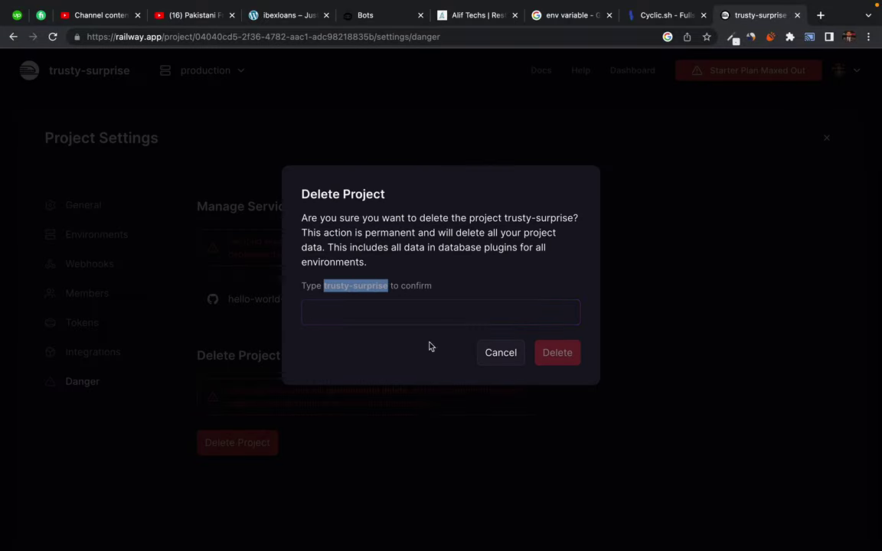
left_click(376, 315)
key("super+v")
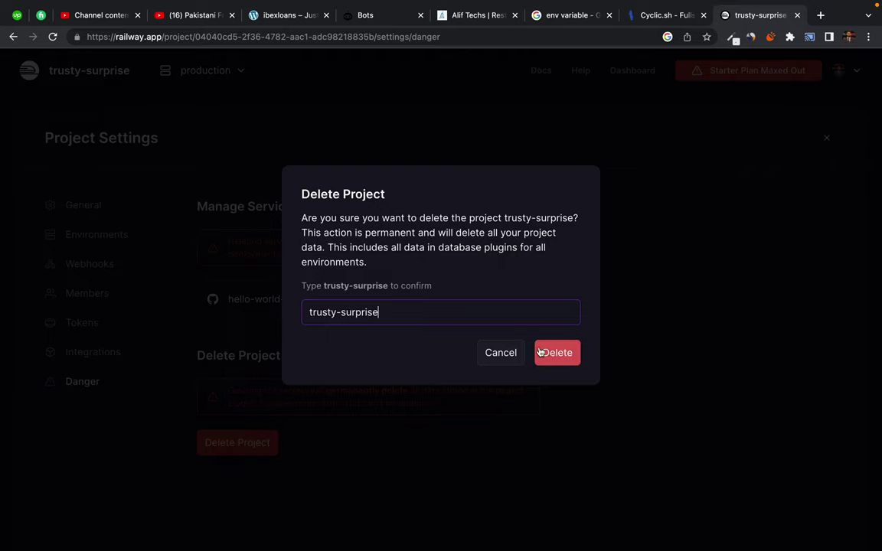
left_click(544, 354)
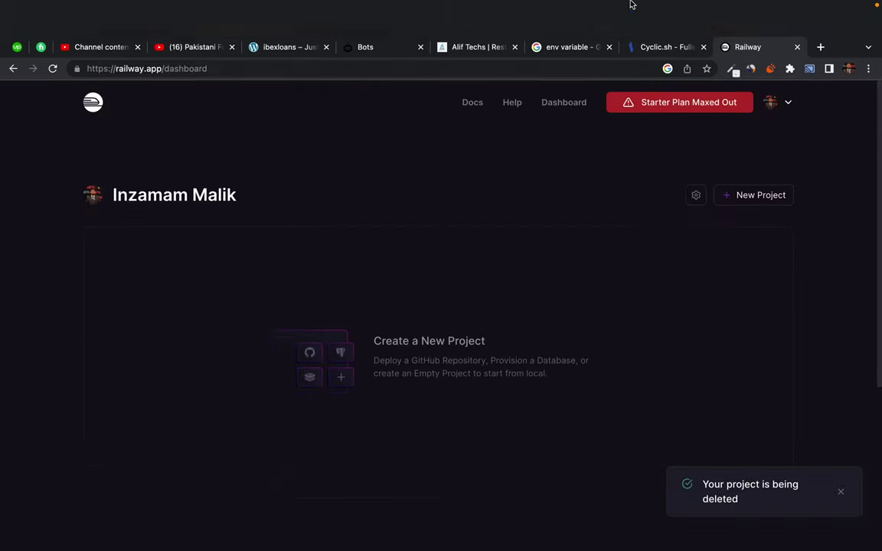
Step: Recheck the Starter plan's resource limits, review the Developer Plan upgrade offer, and return to the dashboard
left_click(697, 74)
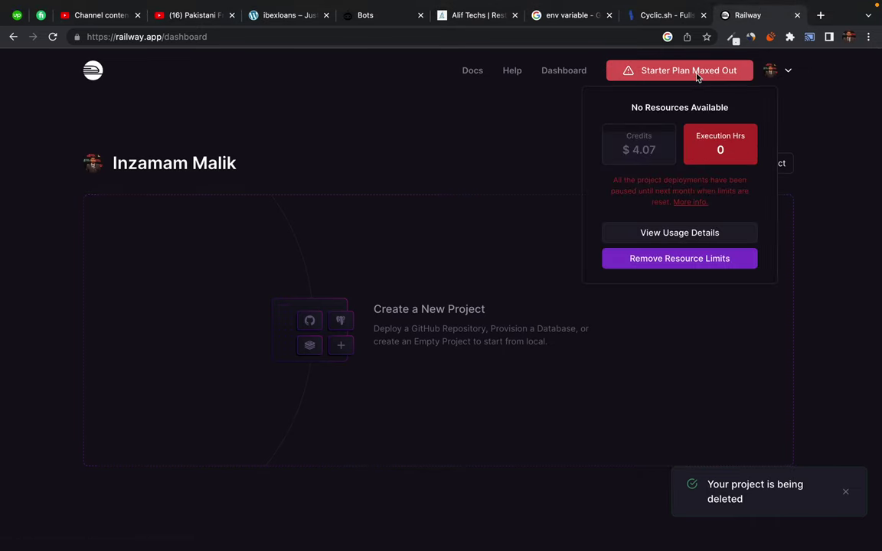
left_click(678, 260)
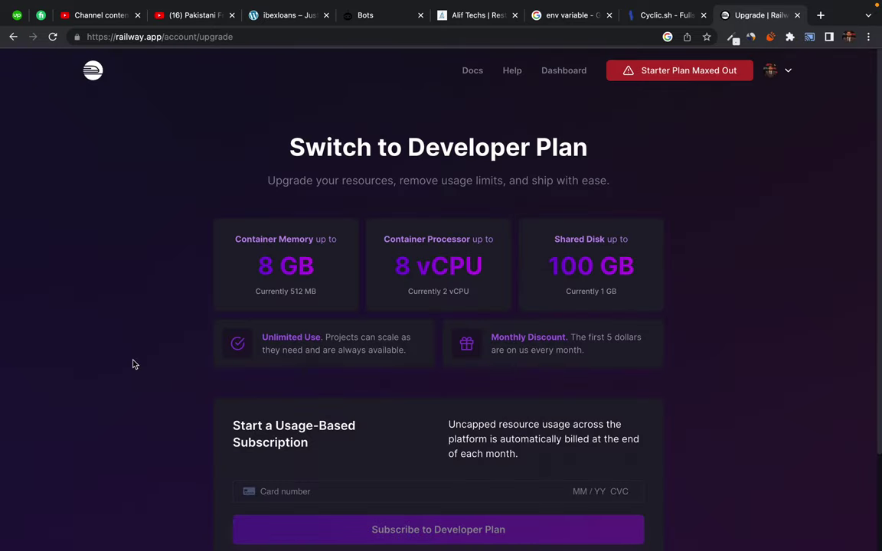
scroll(133, 365, "down", 3)
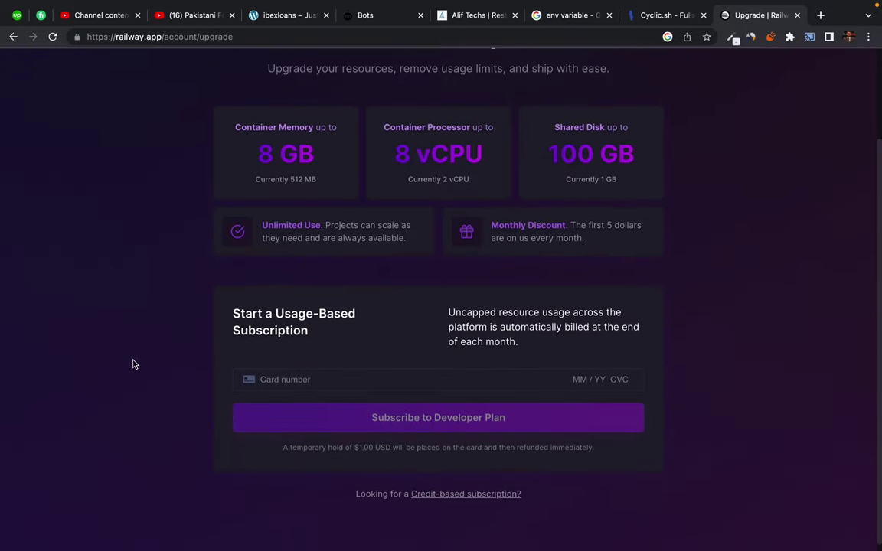
scroll(132, 364, "up", 1)
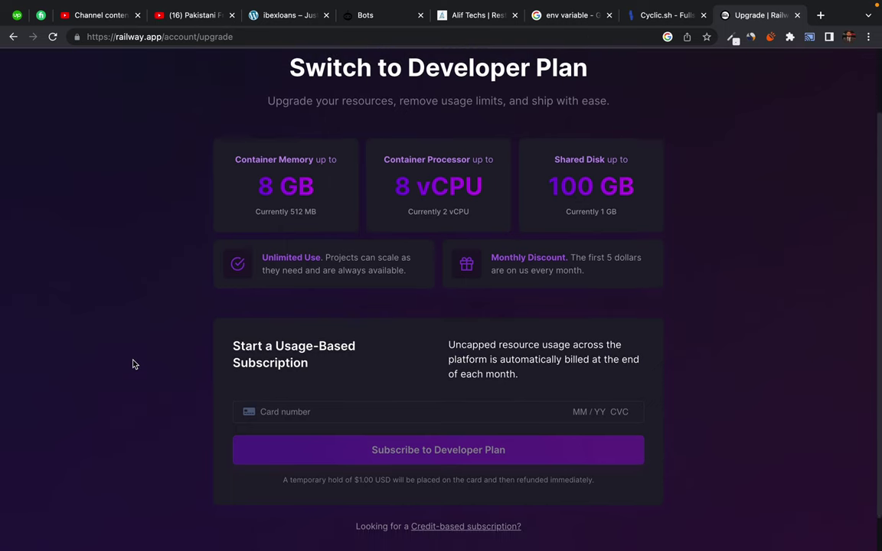
scroll(133, 365, "up", 3)
scroll(93, 274, "left", 5)
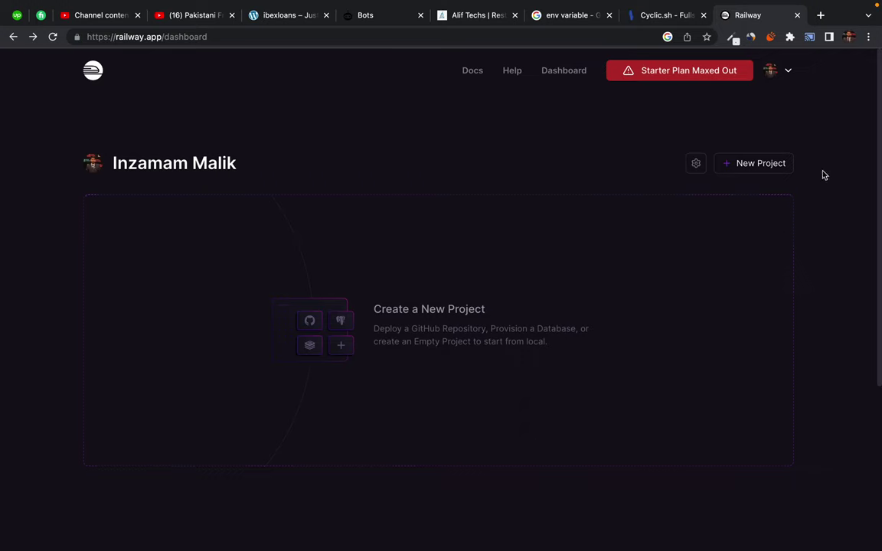
Step: Try to start a new project from the dashboard and read the notice on the page
left_click(768, 164)
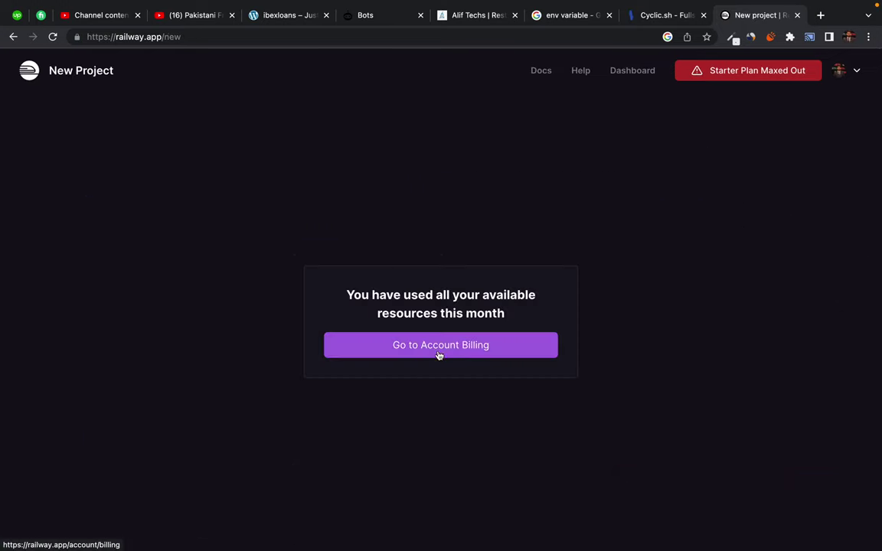
left_click_drag(348, 296, 502, 295)
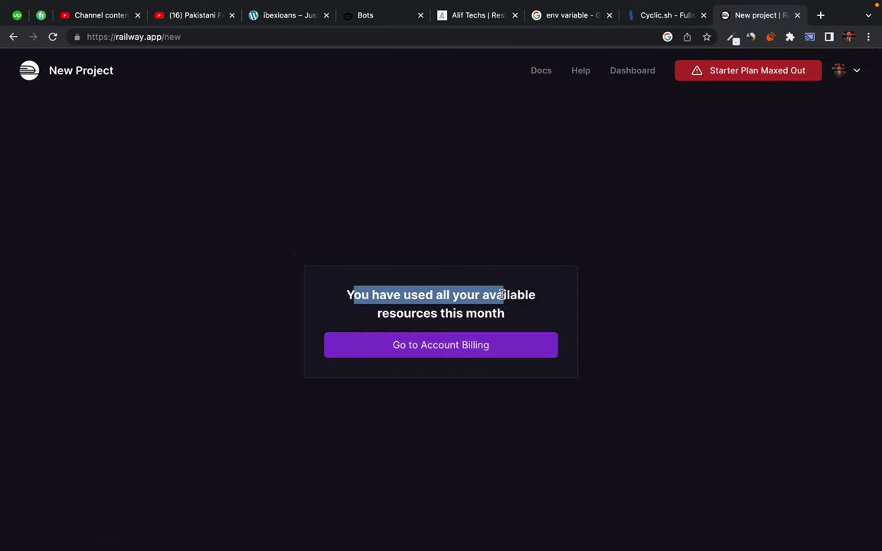
triple_click(505, 295)
left_click(466, 185)
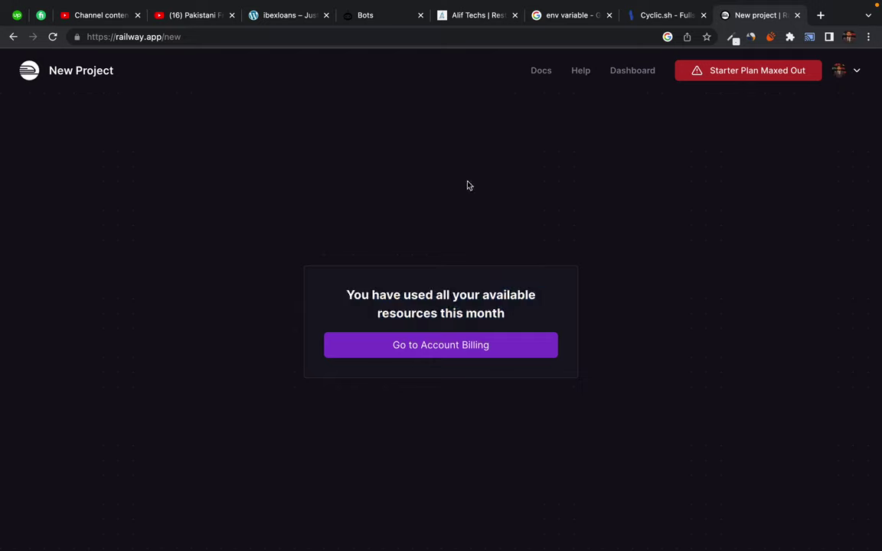
triple_click(425, 293)
left_click(454, 242)
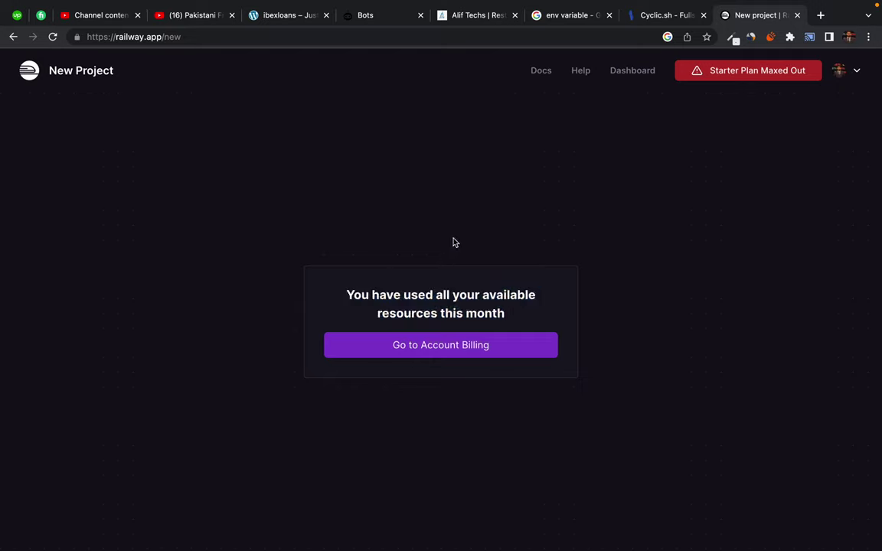